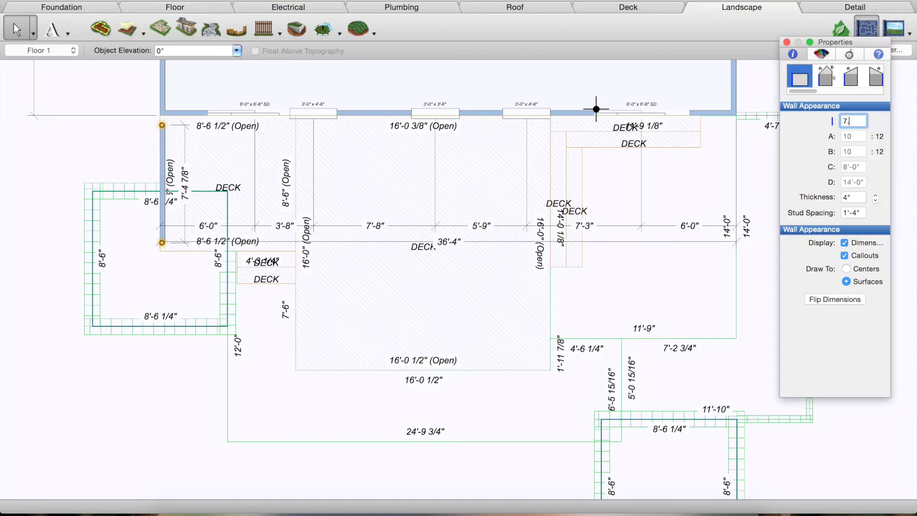
Set the height of the wall beside the small deck section to 7'-6" and check it in 3D.
left_click(900, 22)
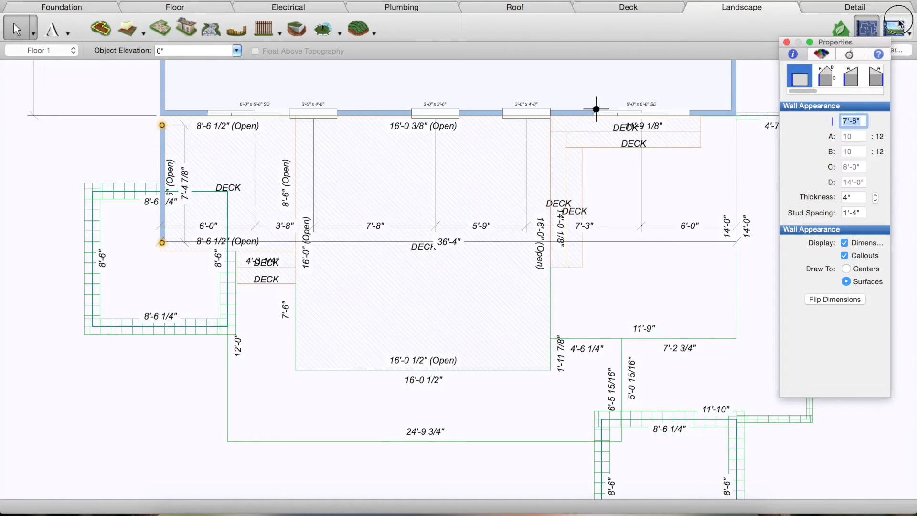
left_click_drag(311, 317, 266, 317)
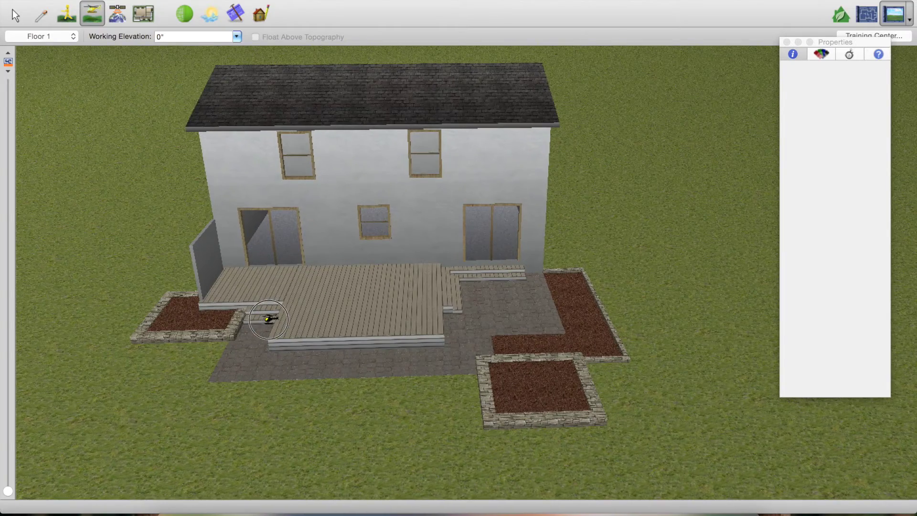
left_click(867, 15)
Draw a straight railing about 5'-1" long from the wall's end along the small deck section's outer edge.
scroll(297, 300, "down", 2)
scroll(297, 301, "left", 5)
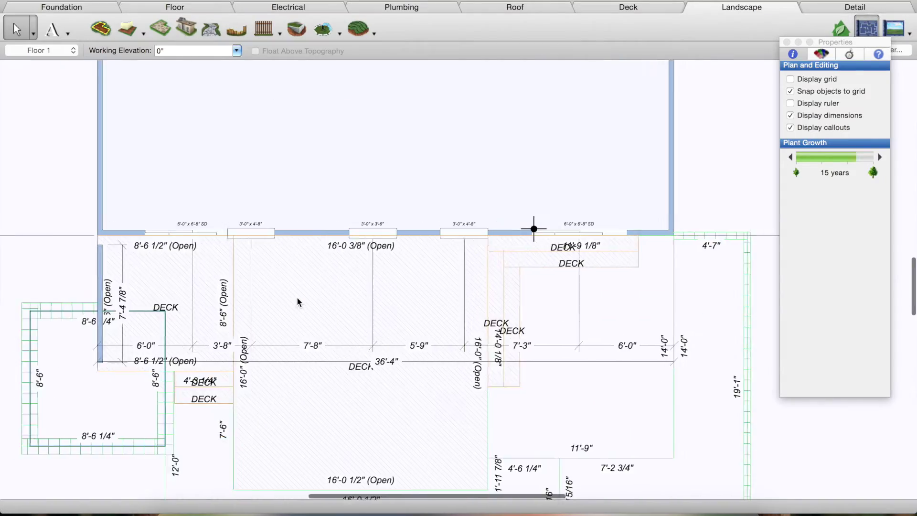
left_click(640, 7)
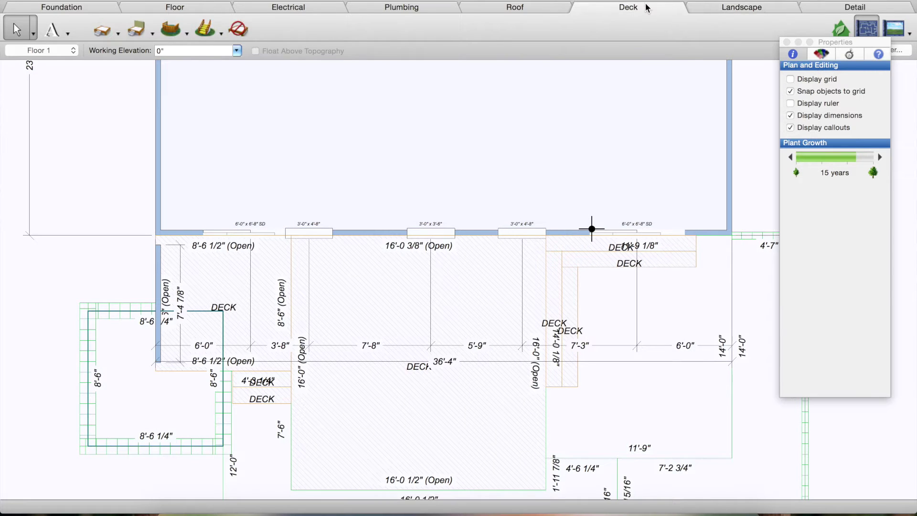
left_click(189, 29)
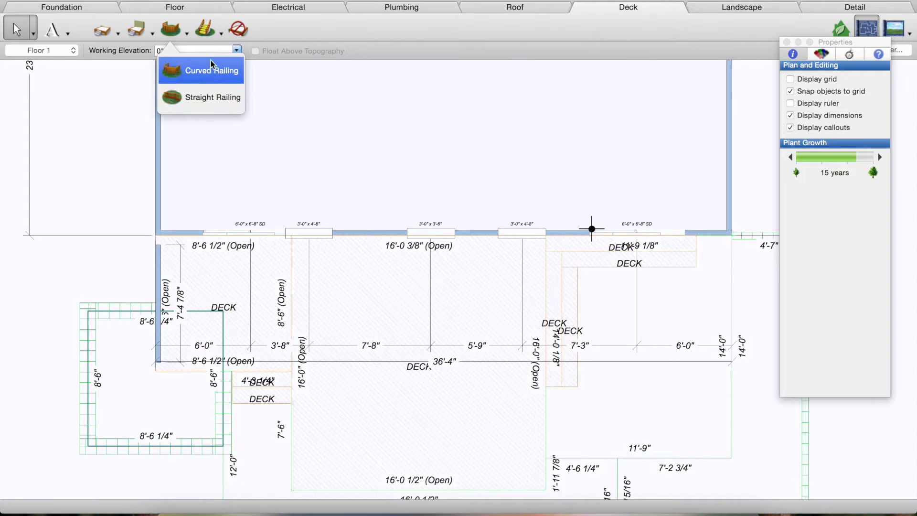
left_click(206, 100)
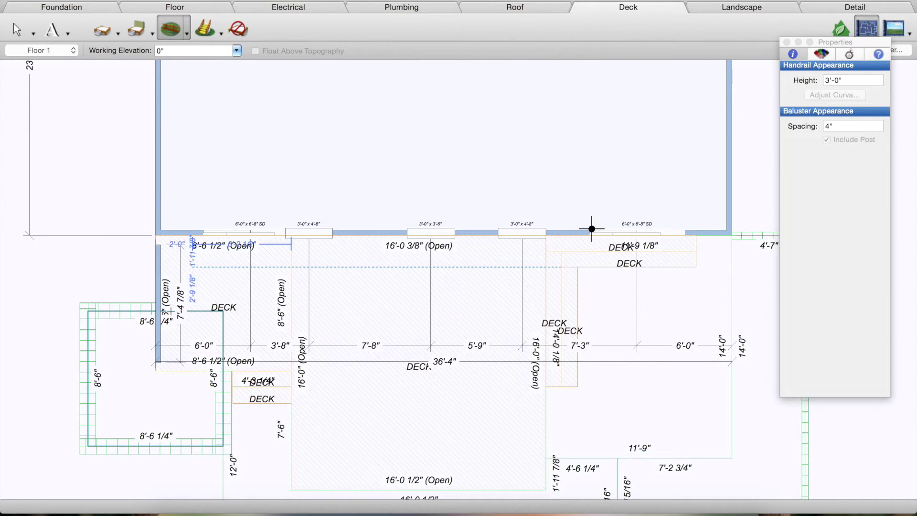
left_click_drag(161, 363, 240, 362)
key("space")
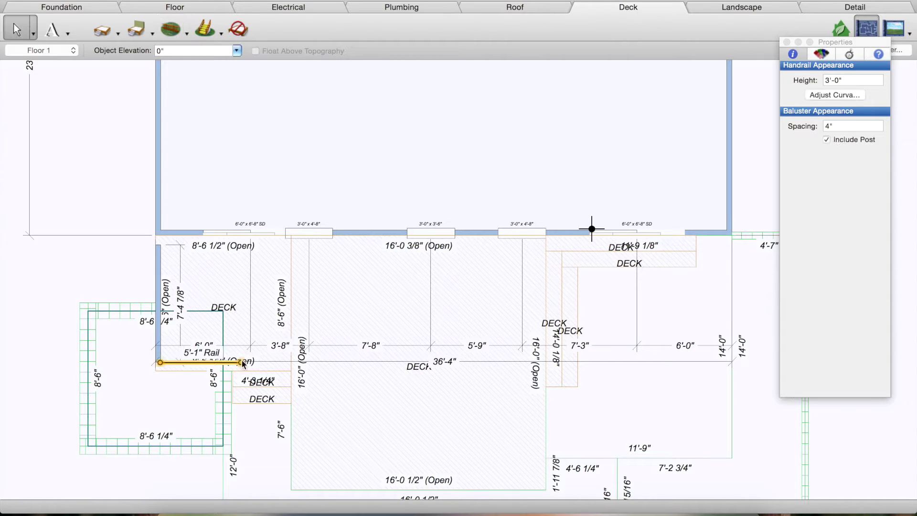
Draw connected straight railings around the main deck, about 7'-6" on the left, 15'-1" along the front and 6'-6" on the right, and check them in 3D.
scroll(322, 382, "down", 3)
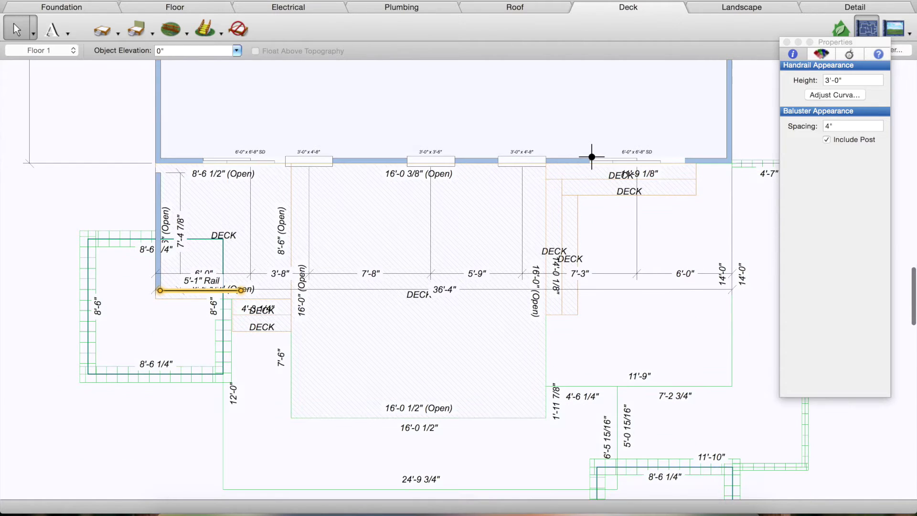
left_click(172, 28)
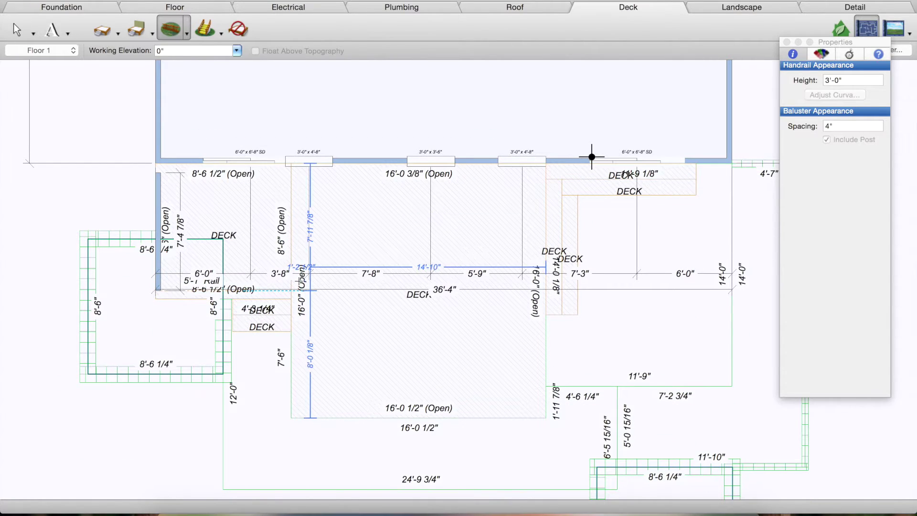
left_click_drag(298, 288, 302, 347)
mouse_move(304, 395)
left_mouse_down()
mouse_move(302, 410)
mouse_move(537, 408)
left_mouse_up()
left_click_drag(532, 358, 539, 306)
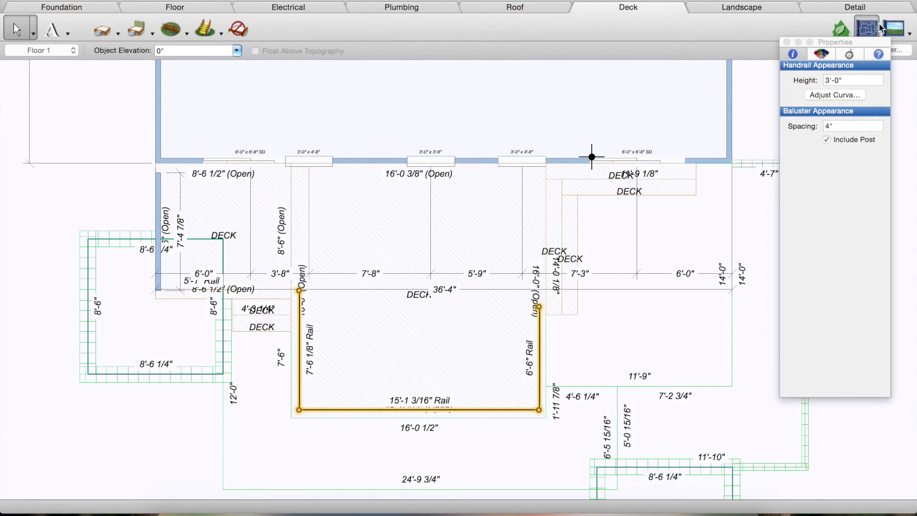
left_click(883, 30)
left_click_drag(319, 310, 415, 312)
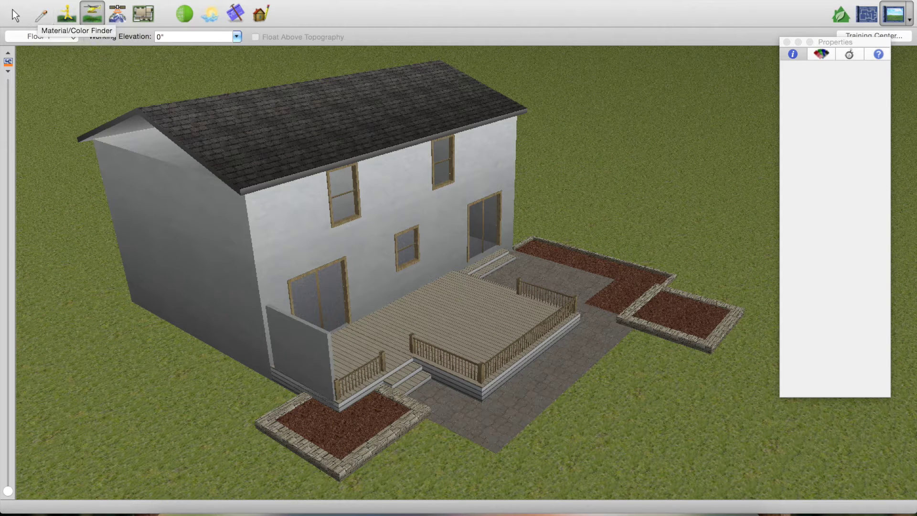
left_click(863, 13)
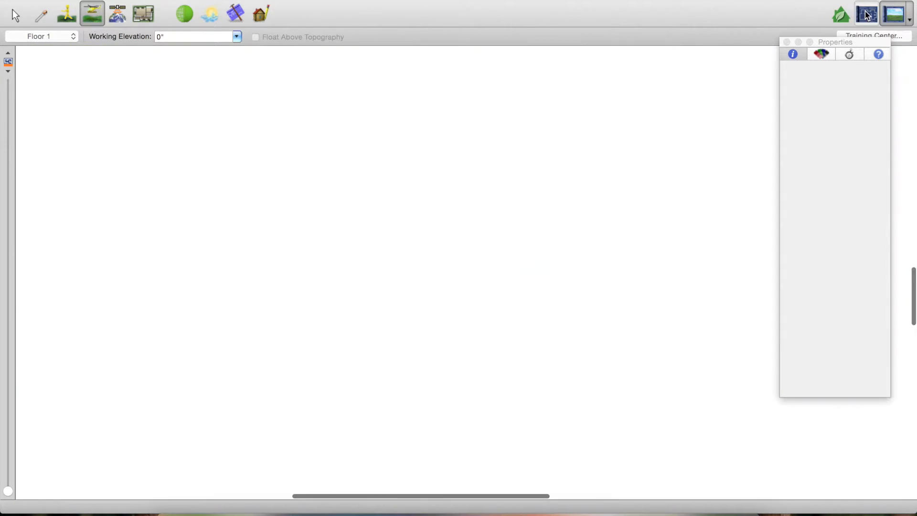
Set the elevation of the main deck railing and the small section's railing to 18", and check both in 3D.
scroll(417, 340, "down", 5)
scroll(417, 339, "down", 2)
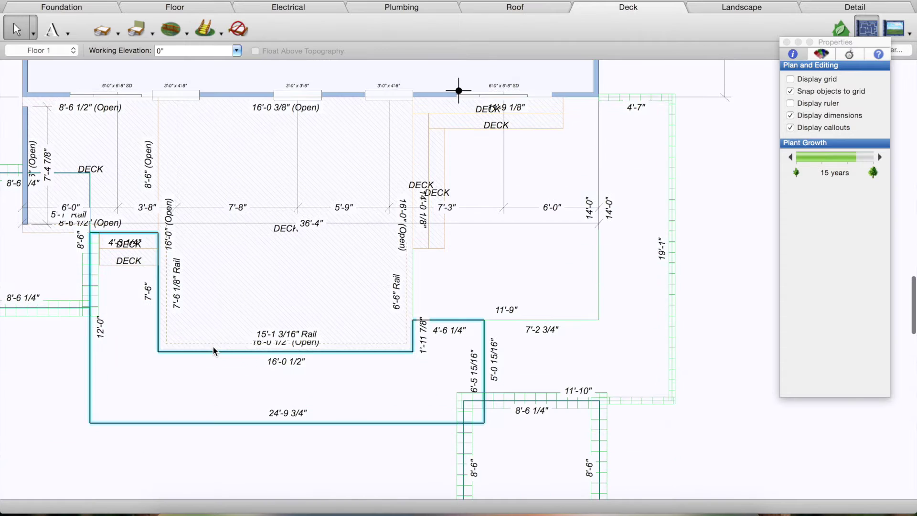
left_click(214, 343)
left_click(176, 48)
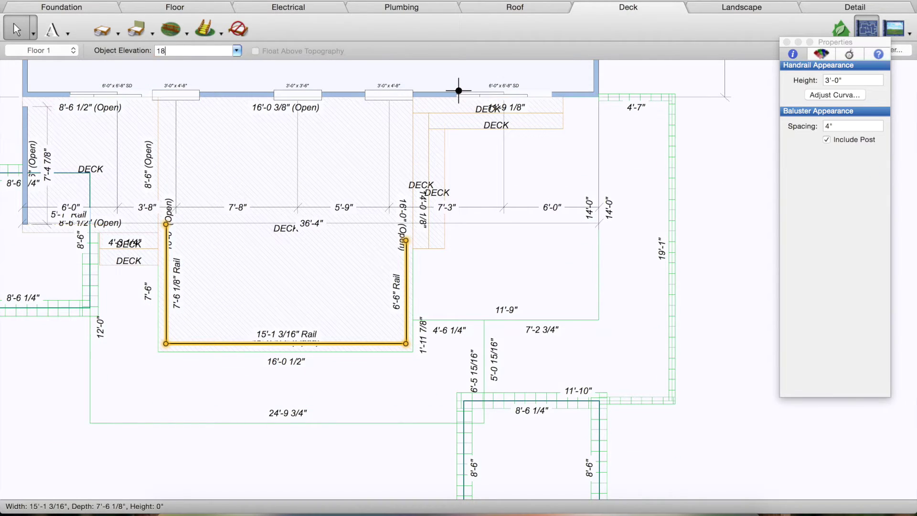
left_click(63, 224)
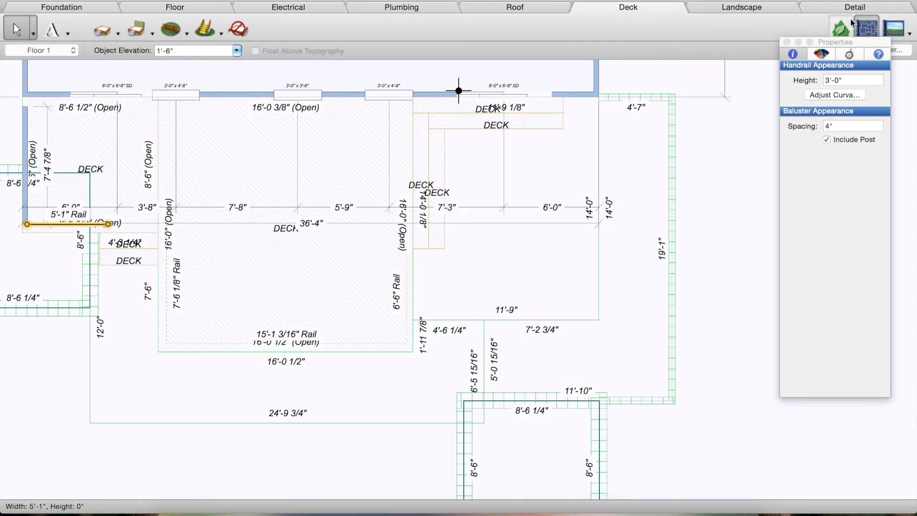
left_click(887, 27)
left_click_drag(538, 282, 467, 338)
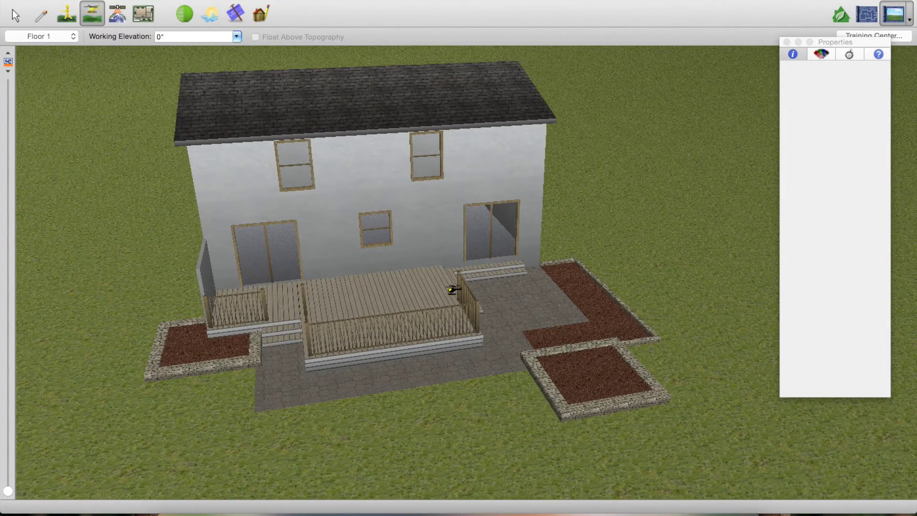
left_click_drag(454, 286, 470, 292)
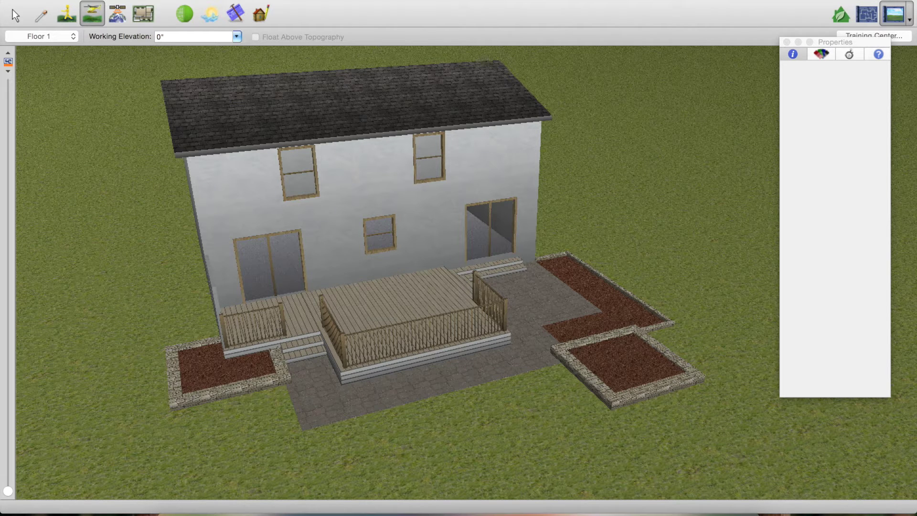
left_click(867, 13)
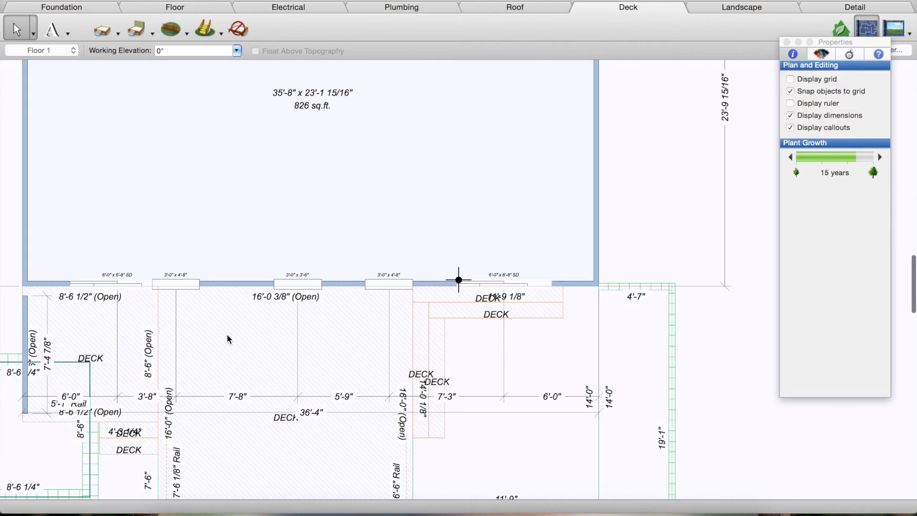
Shorten the small deck section's railing at its free end beside the steps to about 4'-0 9/16" and check it in 3D.
scroll(221, 334, "left", 3)
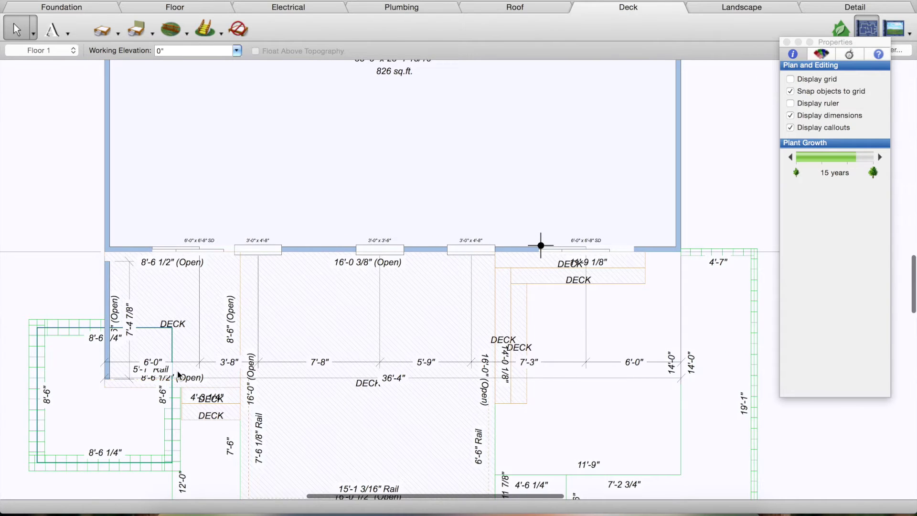
scroll(180, 367, "up", 3)
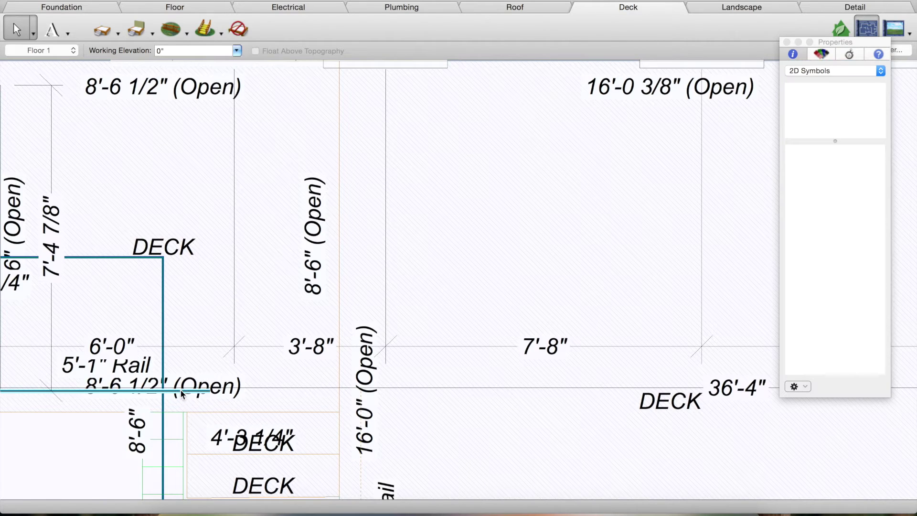
left_click(207, 389)
left_click_drag(208, 389, 167, 390)
left_click(896, 29)
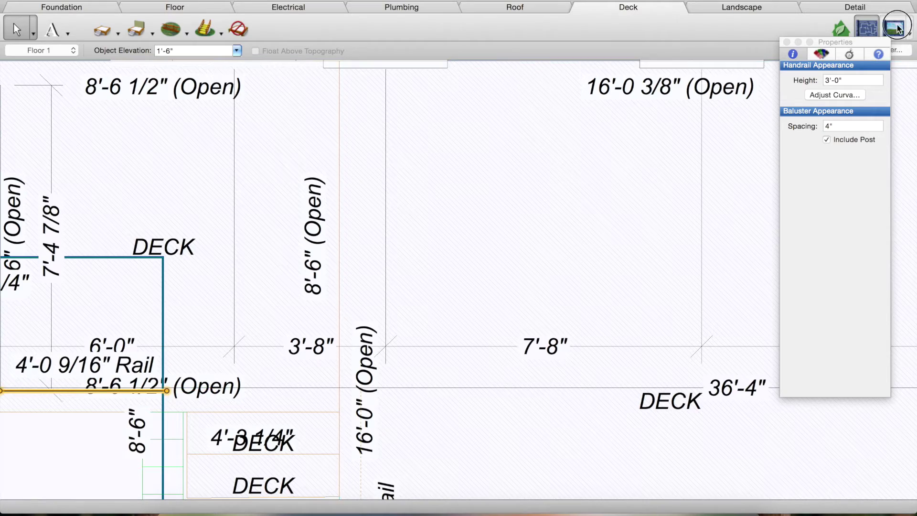
left_click_drag(433, 352, 476, 426)
left_click_drag(494, 390, 455, 414)
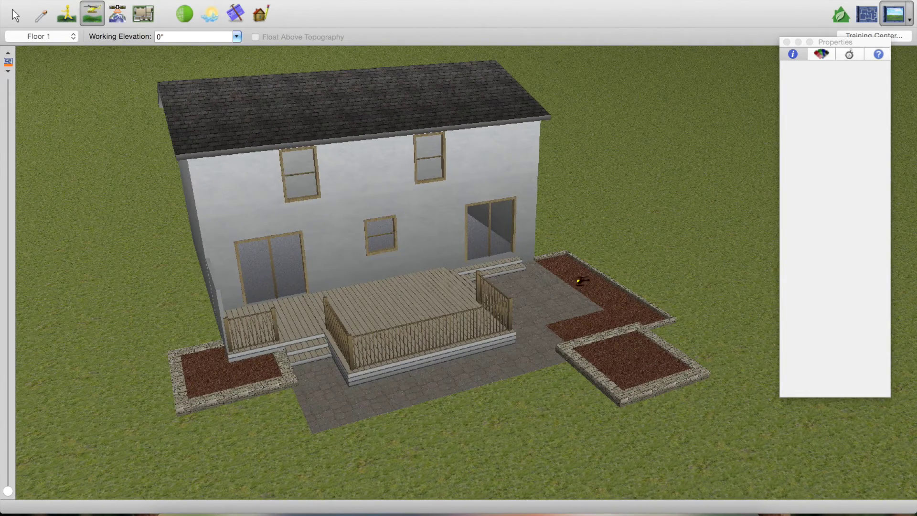
left_click(867, 14)
Draw a narrow deck border strip about 16' long and 6" wide along the main deck's right edge.
scroll(312, 358, "down", 10)
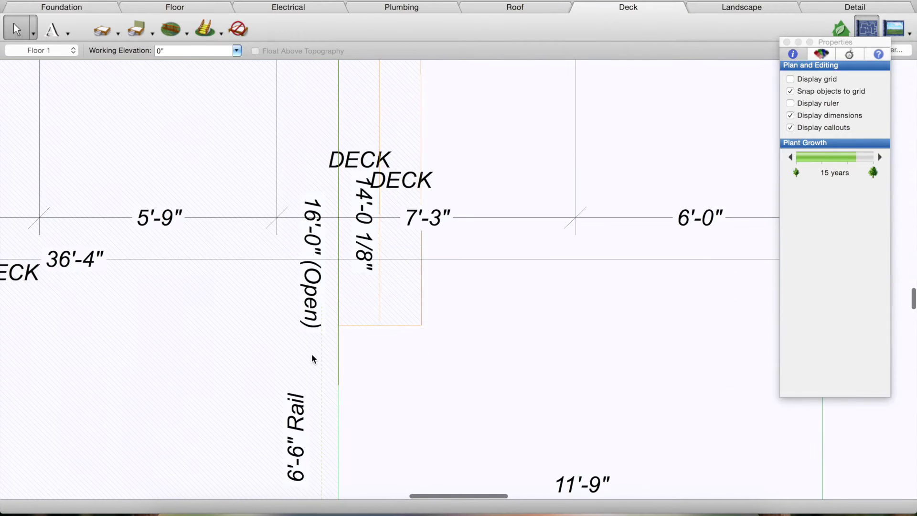
scroll(271, 252, "left", 3)
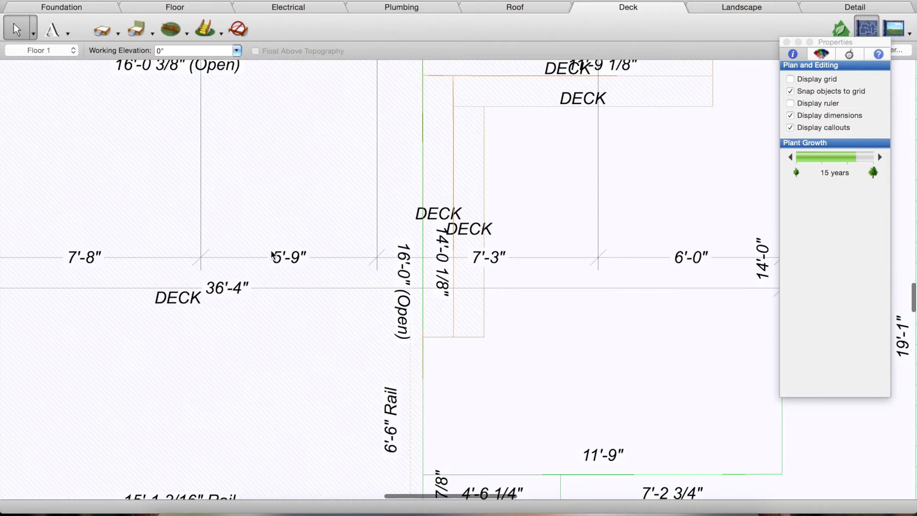
scroll(271, 252, "down", 3)
scroll(195, 256, "down", 3)
scroll(195, 255, "left", 1)
scroll(195, 256, "up", 1)
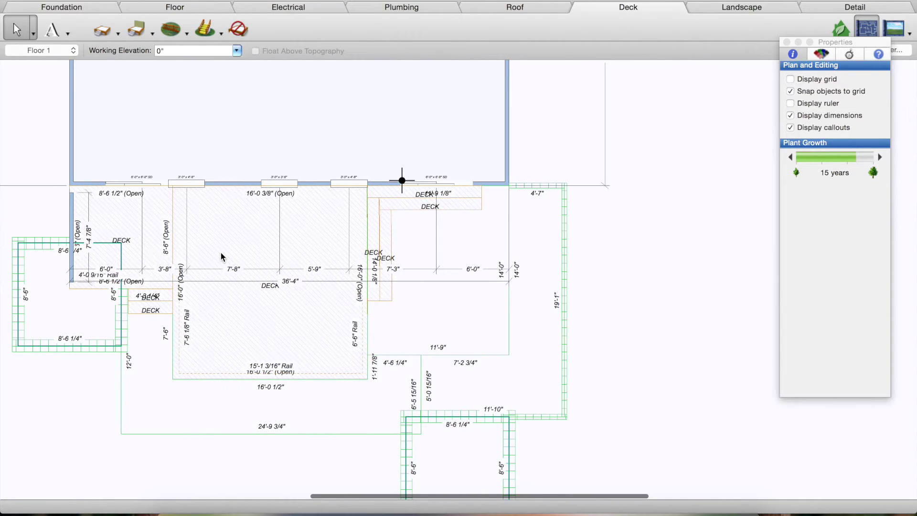
scroll(221, 256, "up", 3)
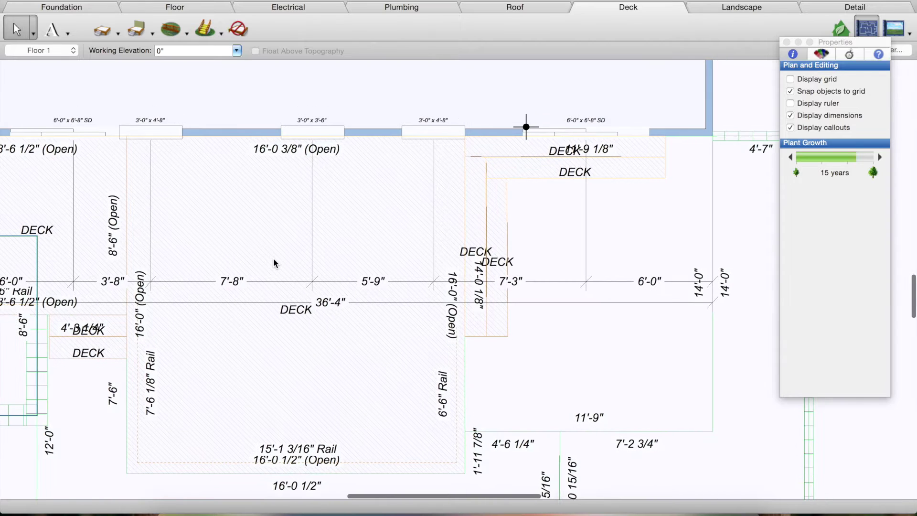
scroll(270, 258, "down", 1)
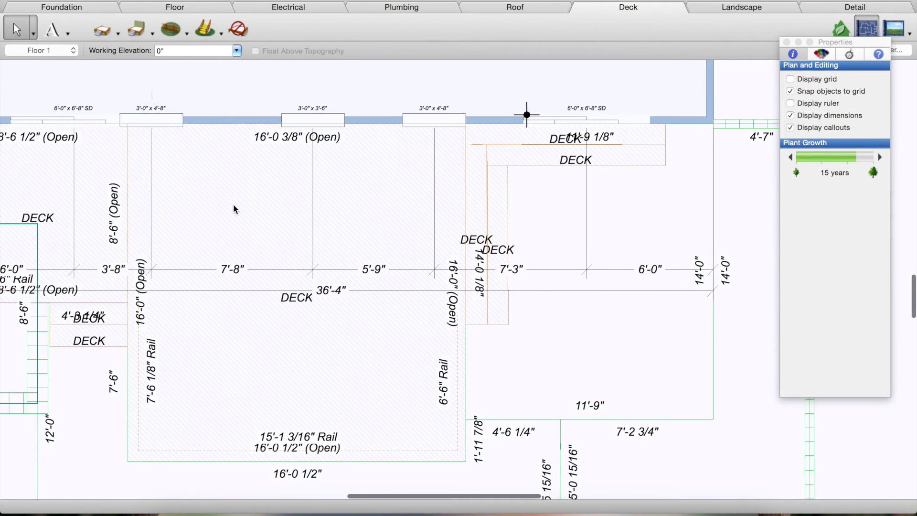
left_click(102, 32)
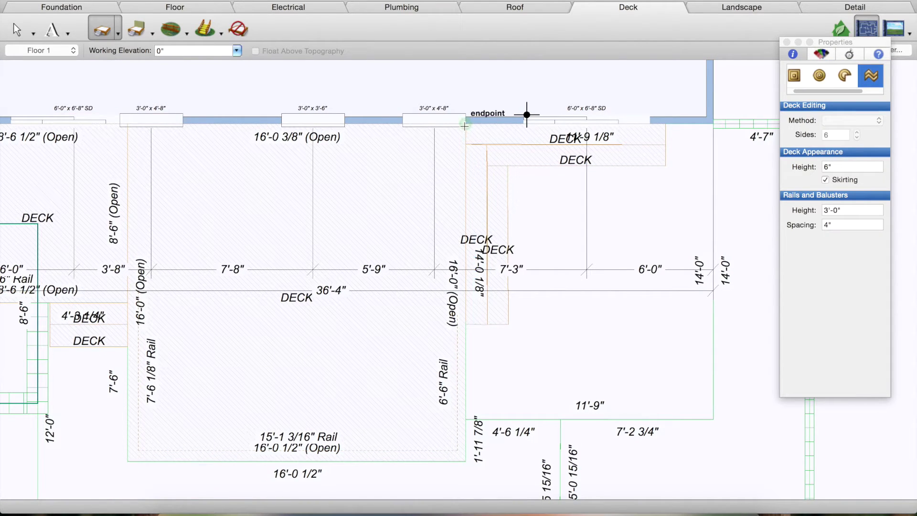
mouse_move(466, 123)
left_mouse_down()
mouse_move(472, 430)
mouse_move(466, 459)
mouse_move(454, 460)
mouse_move(454, 122)
left_mouse_up()
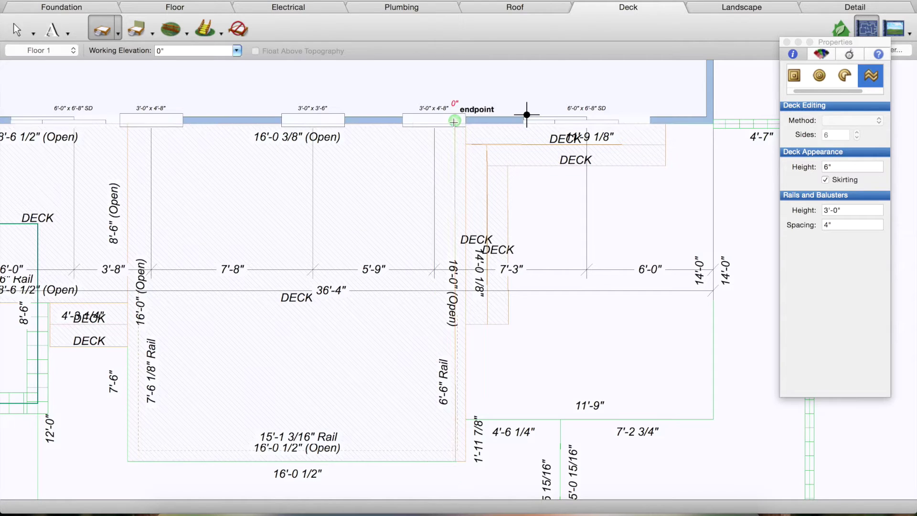
key("space")
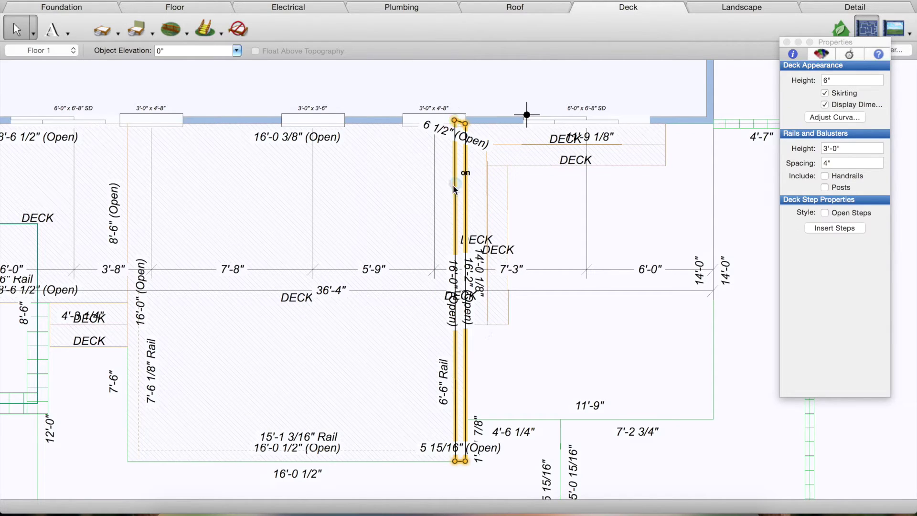
Hide the right border strip's dimensions and set its height to 1'-6 1/8".
left_click(825, 104)
left_click(839, 79)
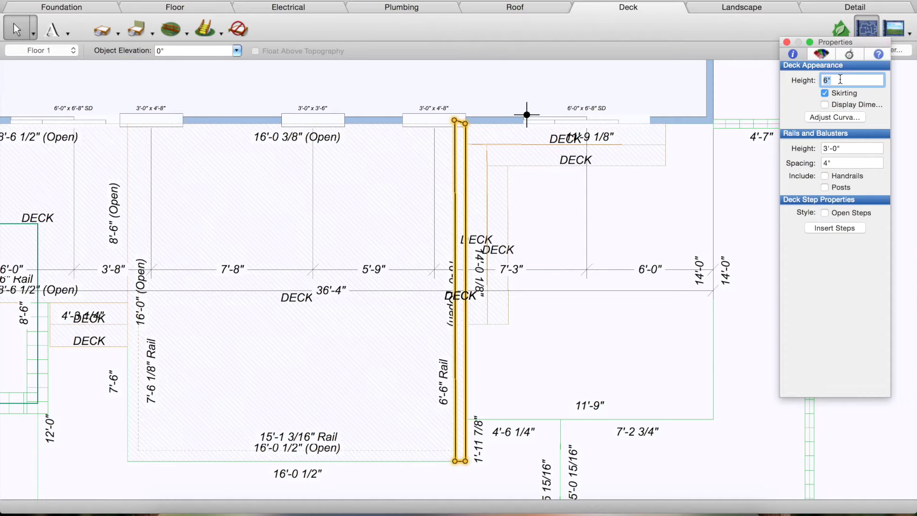
key("Return")
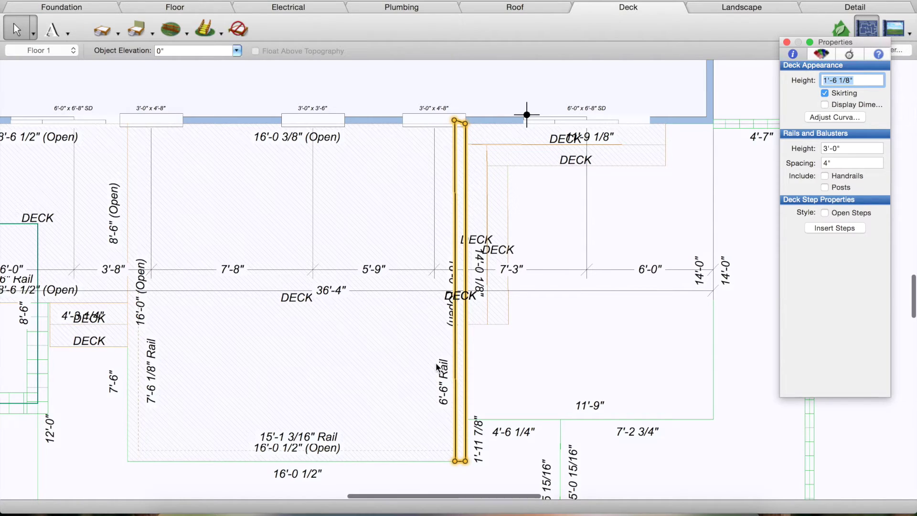
Draw a second border strip about 15'-7" long and 6" wide along the main deck's front edge, meeting the right strip.
scroll(286, 203, "down", 2)
scroll(286, 203, "left", 3)
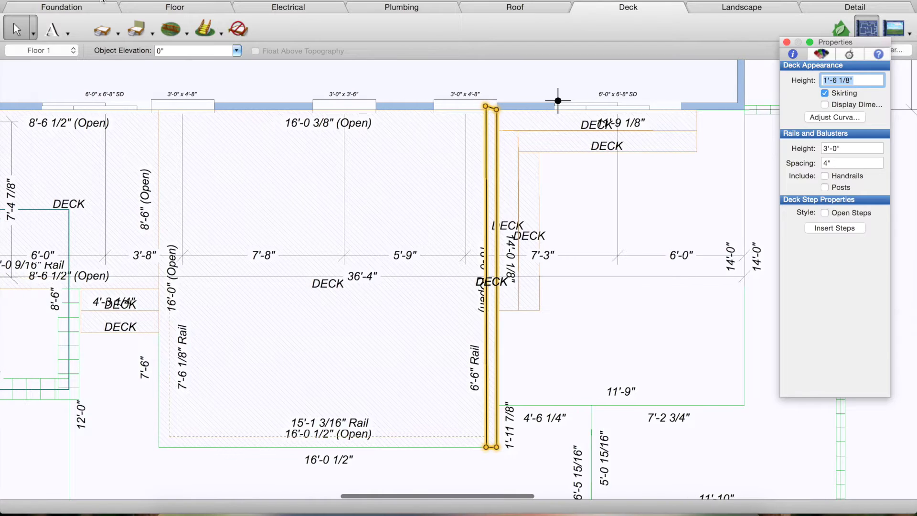
left_click(102, 29)
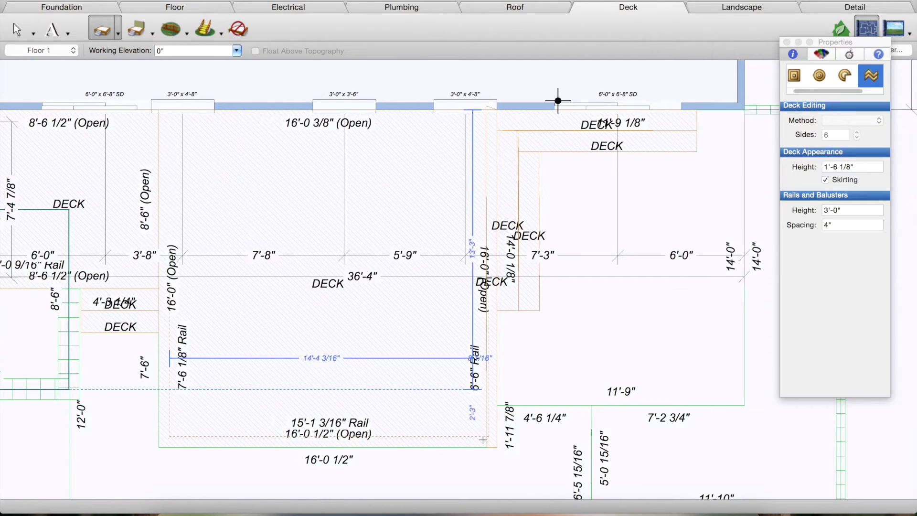
left_click_drag(486, 447, 328, 446)
left_click_drag(221, 446, 159, 447)
mouse_move(159, 446)
left_mouse_down()
mouse_move(159, 433)
mouse_move(313, 447)
mouse_move(487, 436)
left_mouse_up()
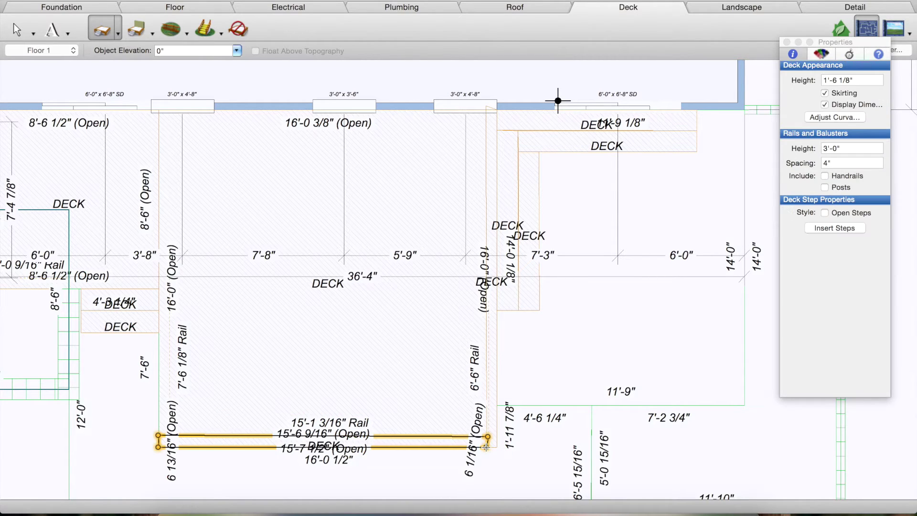
Draw a third border strip about 15'-5" long and 6 1/2" wide along the main deck's left edge, hiding its and the front strip's dimensions.
left_click(825, 106)
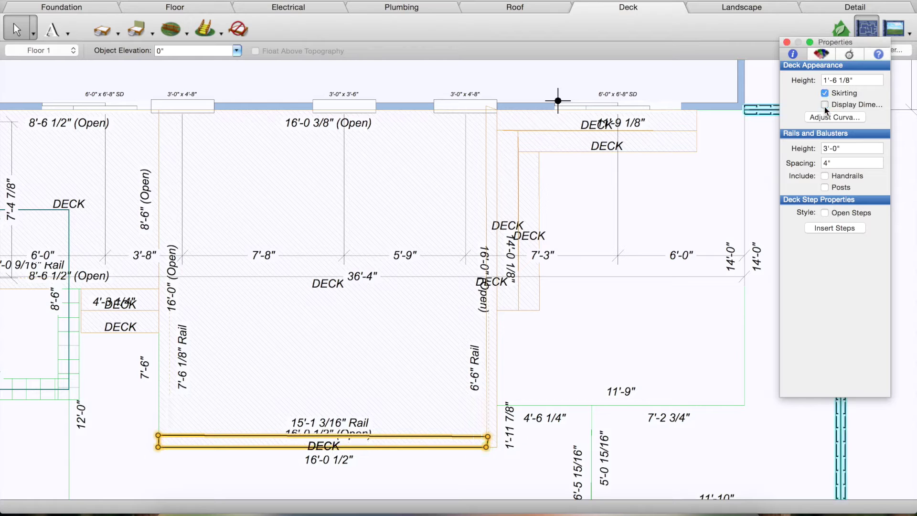
scroll(260, 270, "left", 3)
left_click(105, 33)
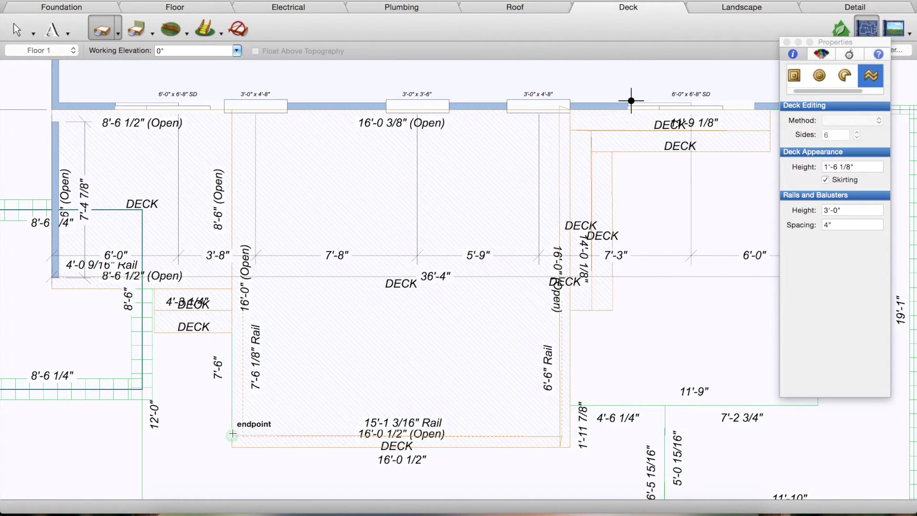
mouse_move(232, 435)
left_mouse_down()
mouse_move(233, 115)
mouse_move(241, 111)
left_mouse_up()
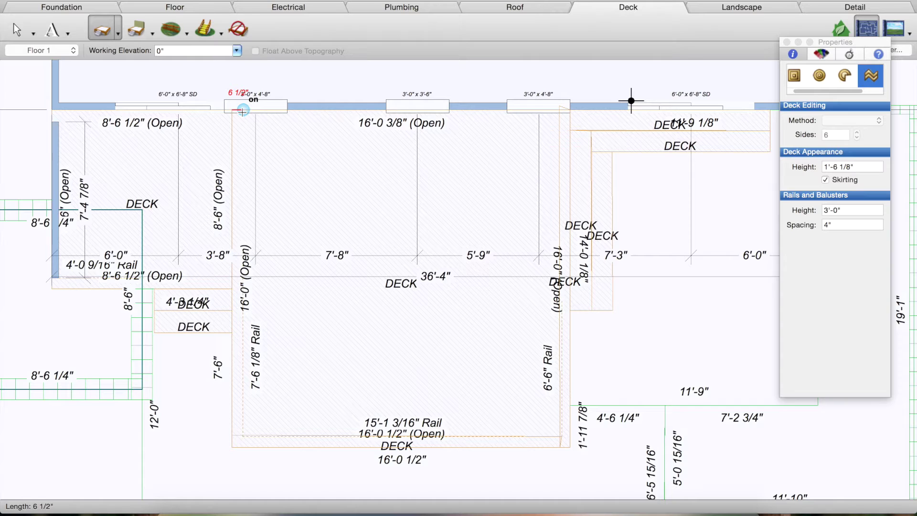
mouse_move(243, 110)
left_mouse_down()
mouse_move(243, 436)
mouse_move(231, 435)
left_mouse_up()
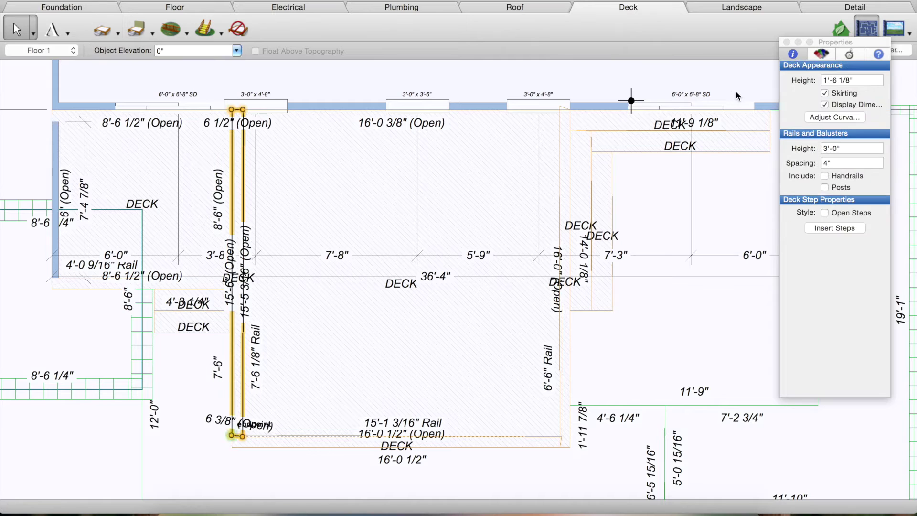
left_click(824, 105)
Draw a border strip about 8'-6 1/2" long along the small deck section's front edge, from the side wall to the main deck.
scroll(337, 240, "left", 5)
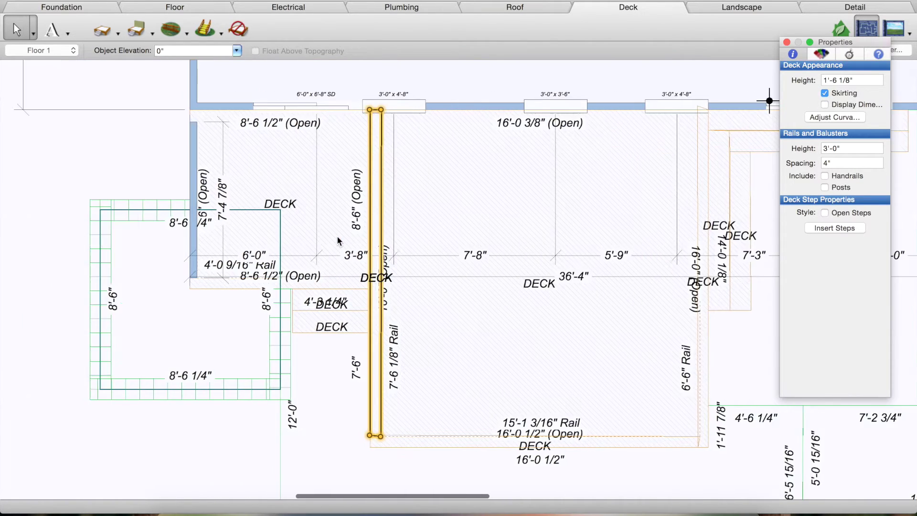
left_click(104, 30)
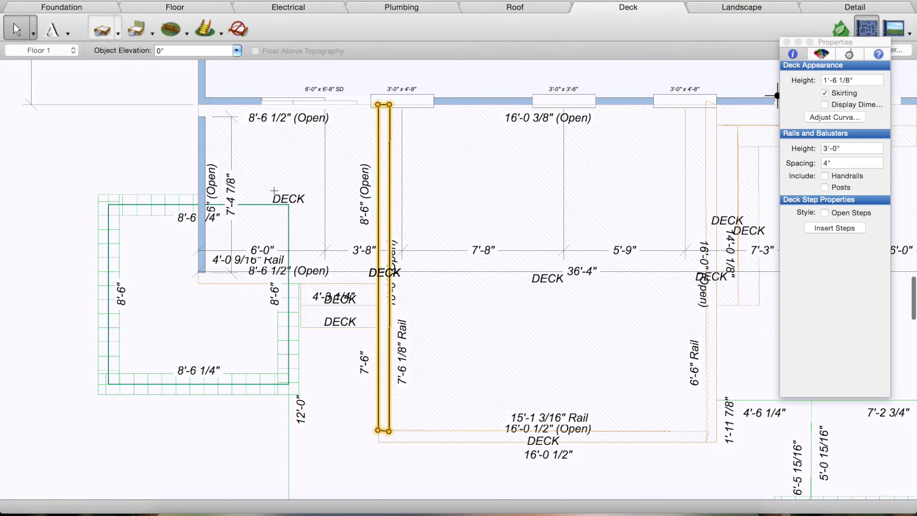
mouse_move(377, 284)
left_mouse_down()
mouse_move(197, 277)
mouse_move(375, 269)
left_mouse_up()
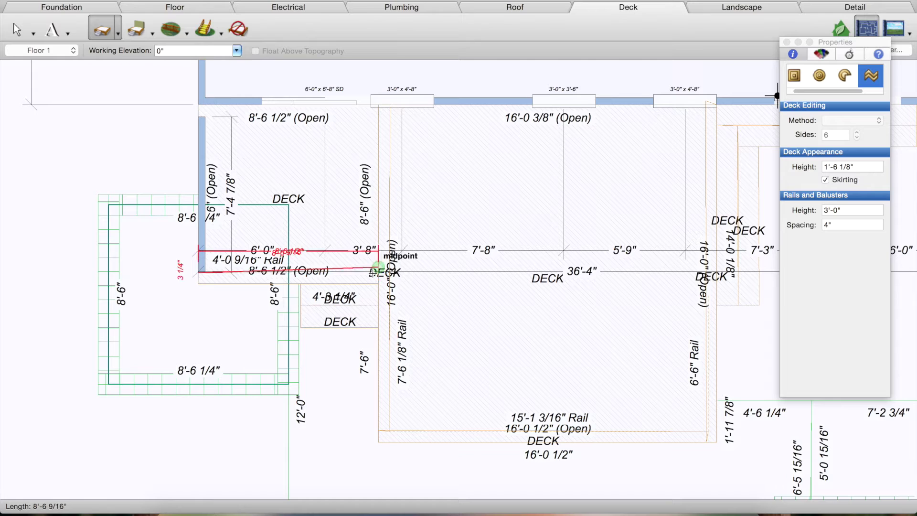
left_click_drag(377, 267, 377, 283)
left_click(378, 284)
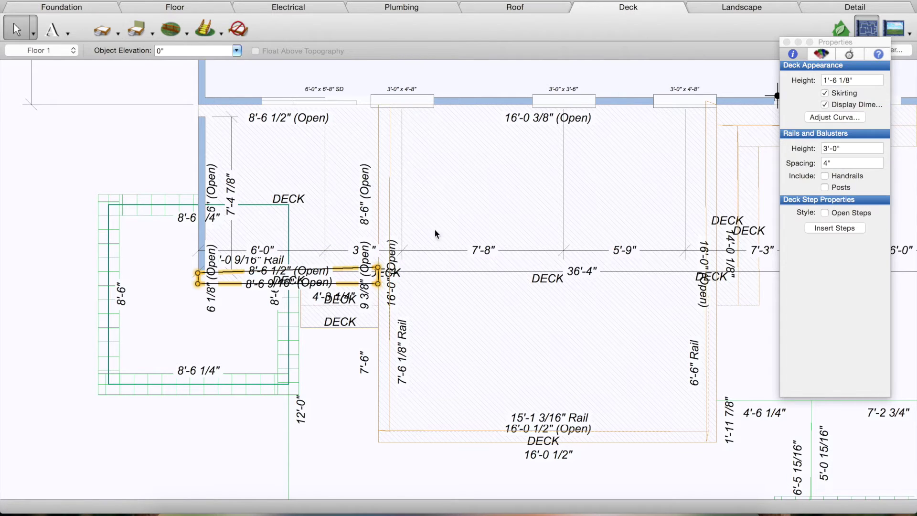
Hide the small section's front strip dimensions and move its upper right corner down to straighten the slanted edge.
scroll(394, 213, "up", 5)
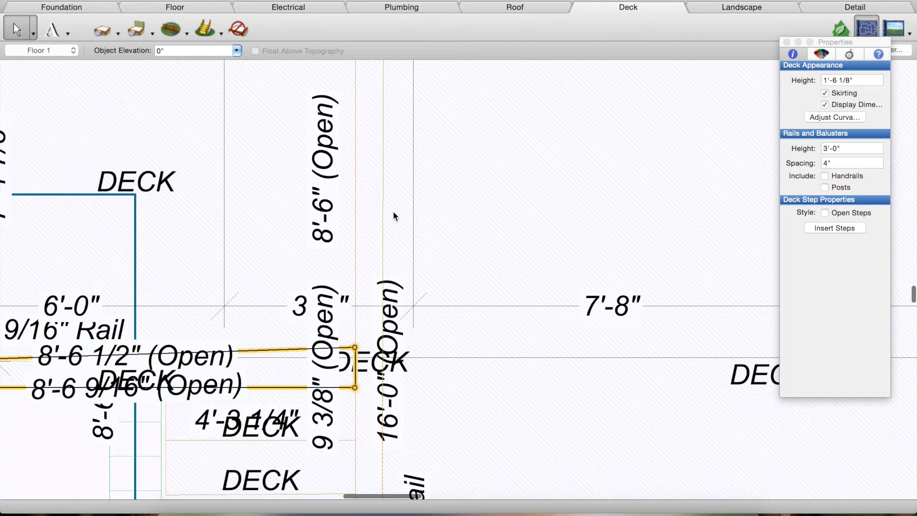
scroll(304, 275, "left", 5)
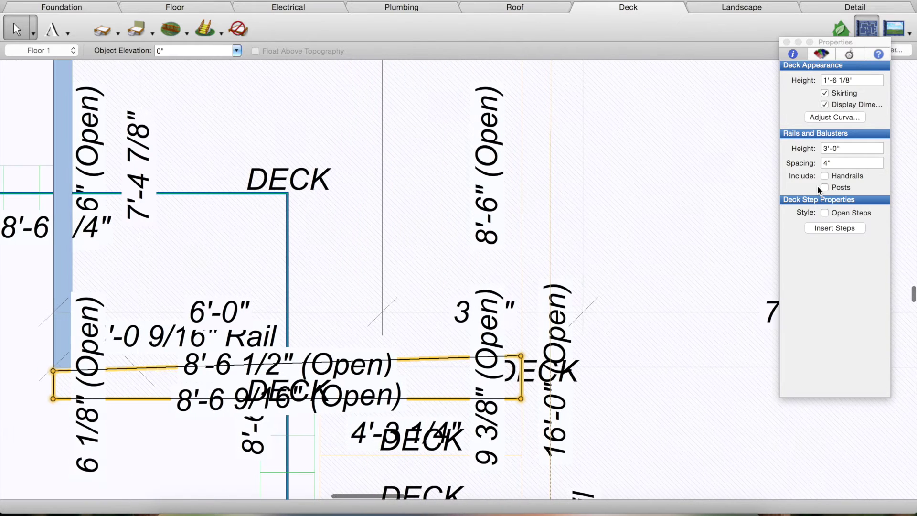
left_click(824, 104)
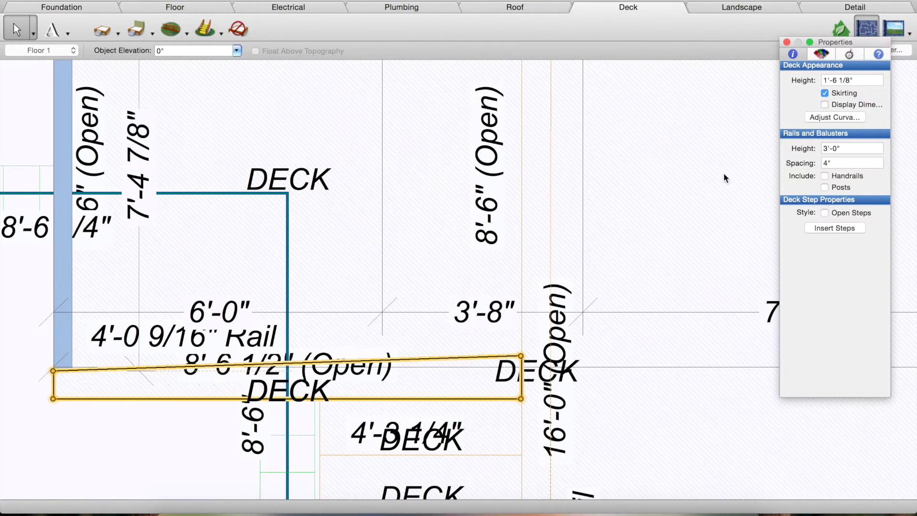
left_click(521, 357)
left_click(521, 358)
left_click_drag(521, 365, 522, 370)
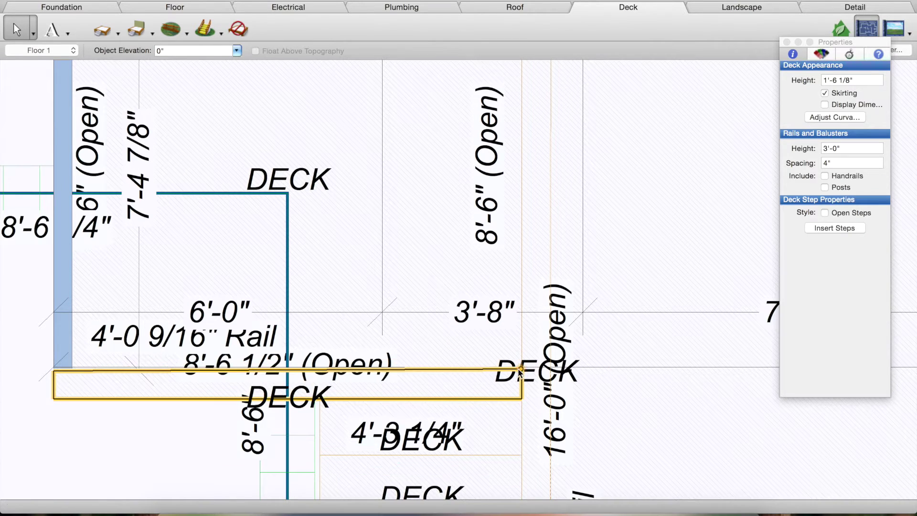
Draw a border strip about 7'-11 7/8" long and 6 1/2" wide along the small deck section's wall side and hide its dimensions.
scroll(178, 267, "left", 10)
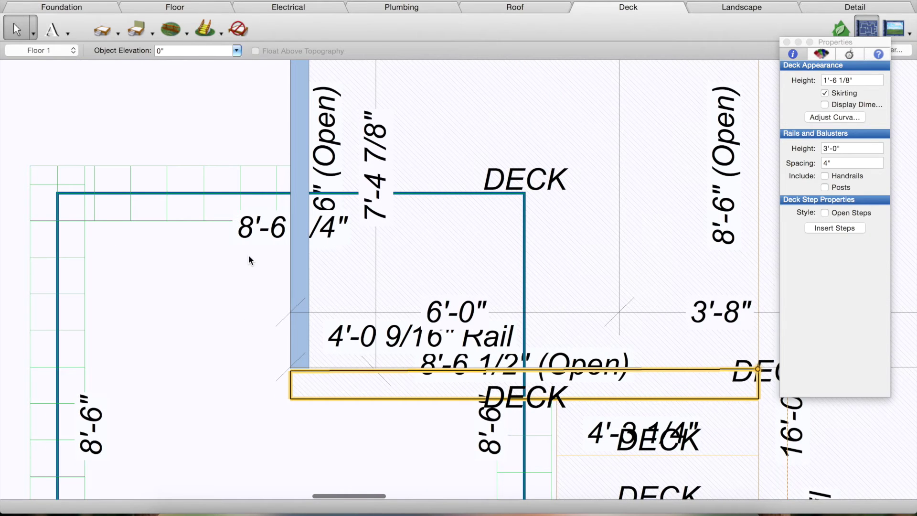
scroll(340, 235, "down", 2, "ctrl")
scroll(340, 236, "up", 8)
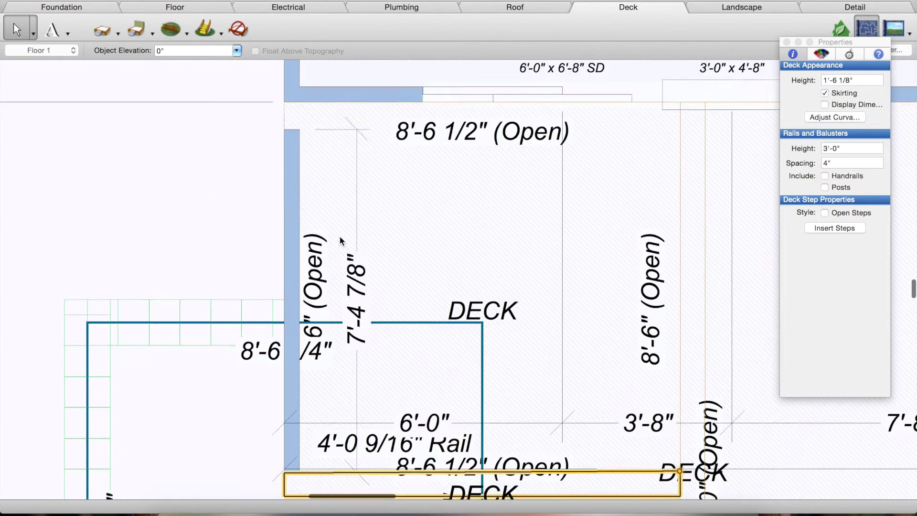
scroll(340, 236, "down", 3)
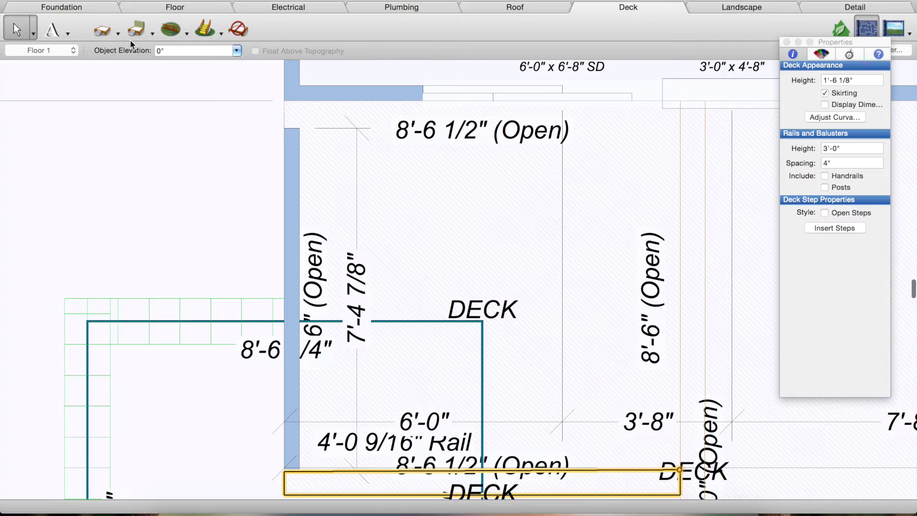
left_click(100, 29)
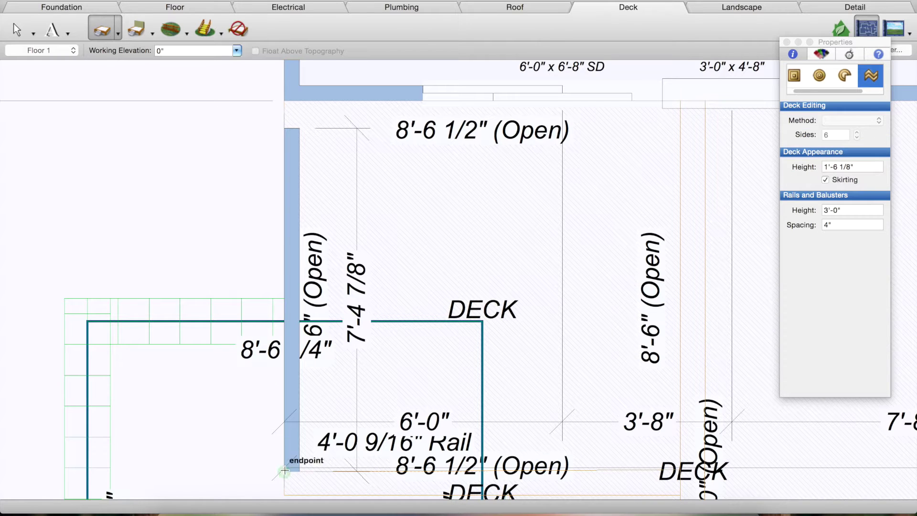
mouse_move(291, 343)
left_mouse_down()
mouse_move(283, 103)
mouse_move(308, 102)
mouse_move(306, 163)
mouse_move(358, 206)
mouse_move(307, 424)
mouse_move(309, 469)
left_mouse_up()
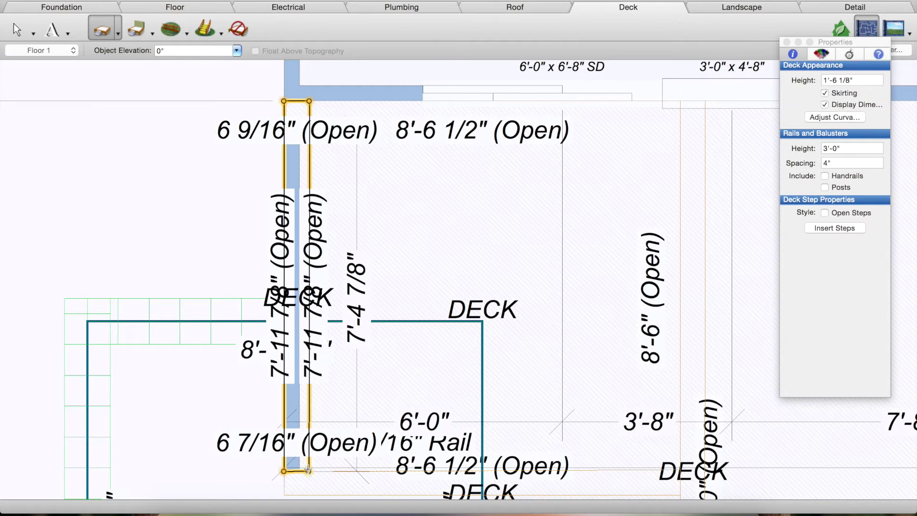
left_click(824, 104)
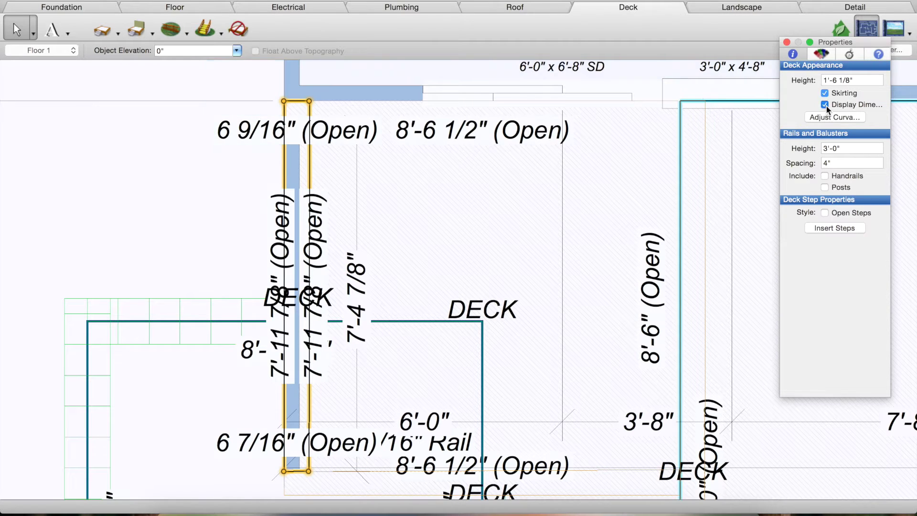
Draw a narrow border strip along the front edge of the upper step beside the small deck section.
scroll(515, 327, "right", 5)
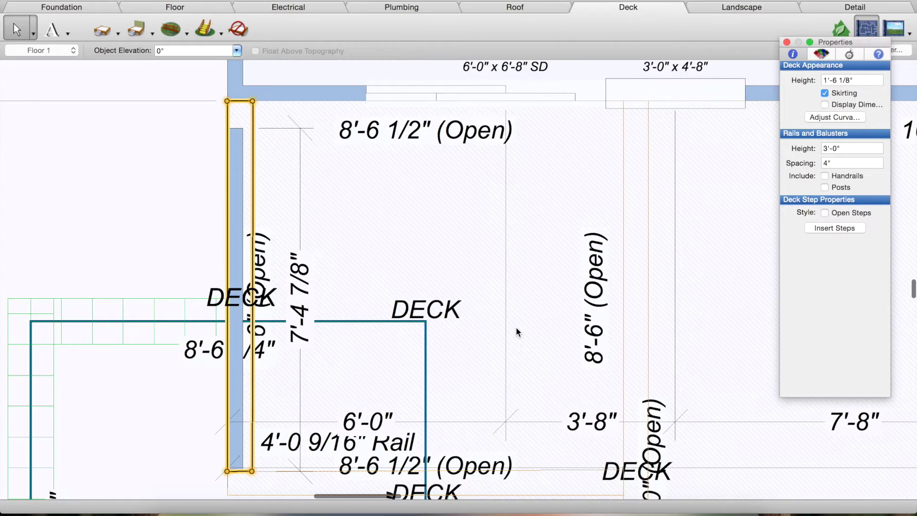
scroll(516, 327, "down", 8)
scroll(517, 331, "down", 1)
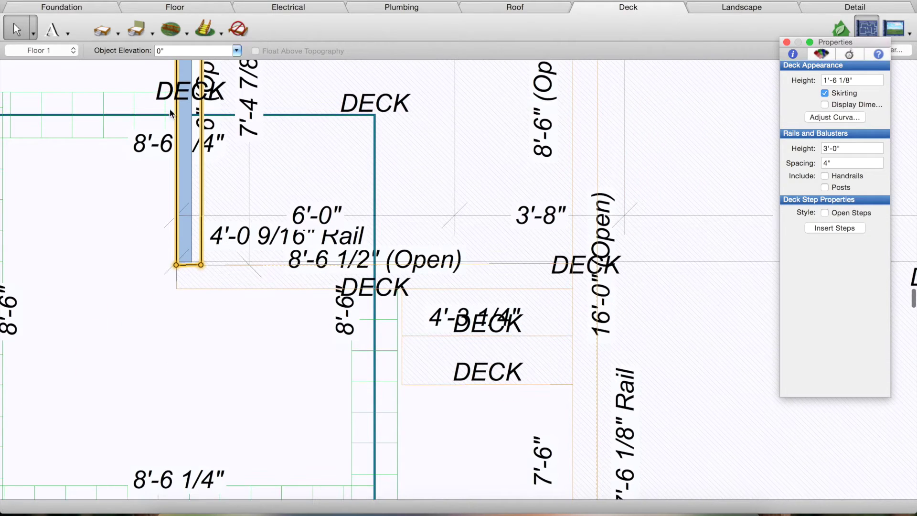
left_click(99, 33)
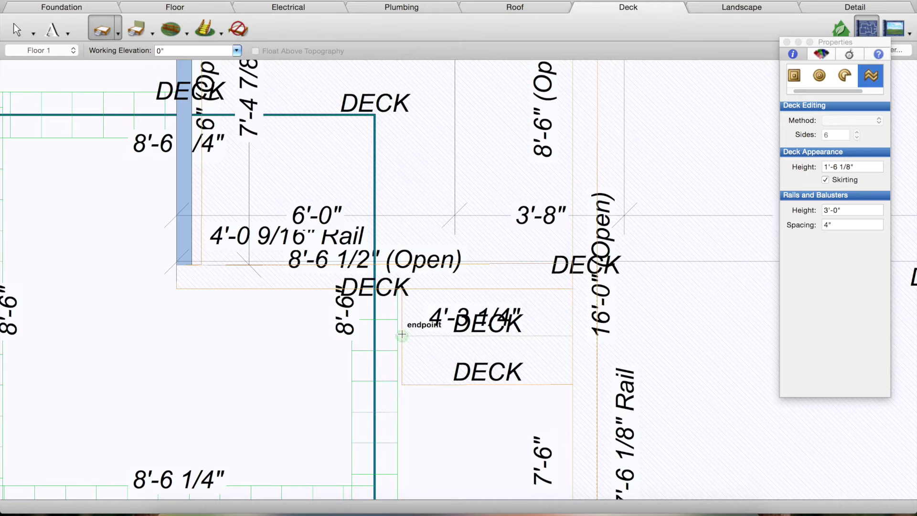
mouse_move(402, 336)
left_mouse_down()
mouse_move(572, 335)
mouse_move(573, 307)
mouse_move(402, 313)
mouse_move(402, 336)
left_mouse_up()
Hide the upper step strip's dimensions and set its height to 1'-0 1/8".
left_click(824, 104)
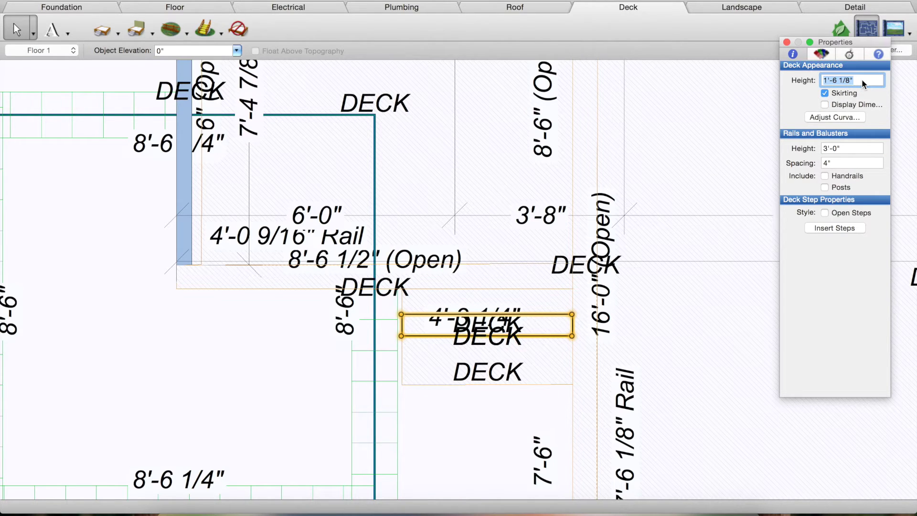
type("1'-0")
key("Return")
Draw a border strip about 3'-8" long and 6 to 7" wide along the lower step's front edge.
left_click(102, 30)
left_click(403, 381)
mouse_move(403, 373)
left_mouse_down()
mouse_move(402, 362)
mouse_move(572, 357)
mouse_move(401, 384)
left_mouse_up()
key("space")
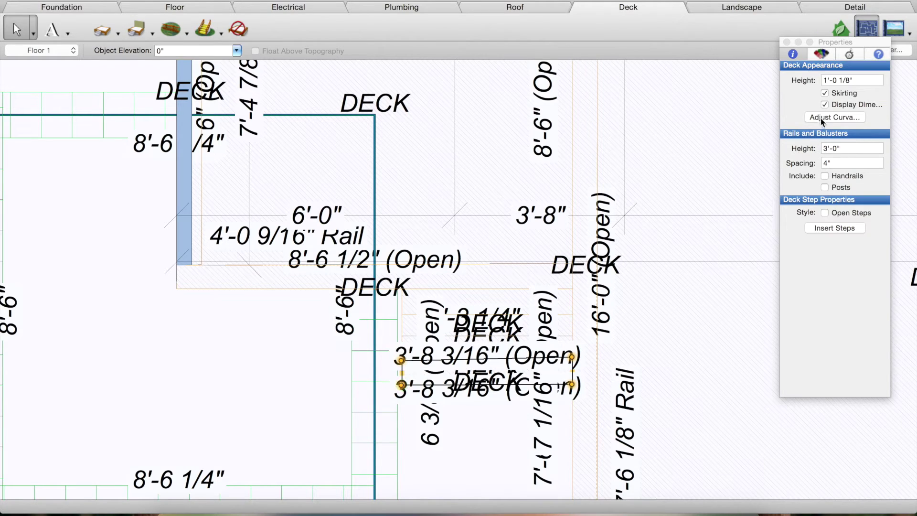
Hide the lower step strip's dimensions and set its height to 6 1/8".
left_click(825, 105)
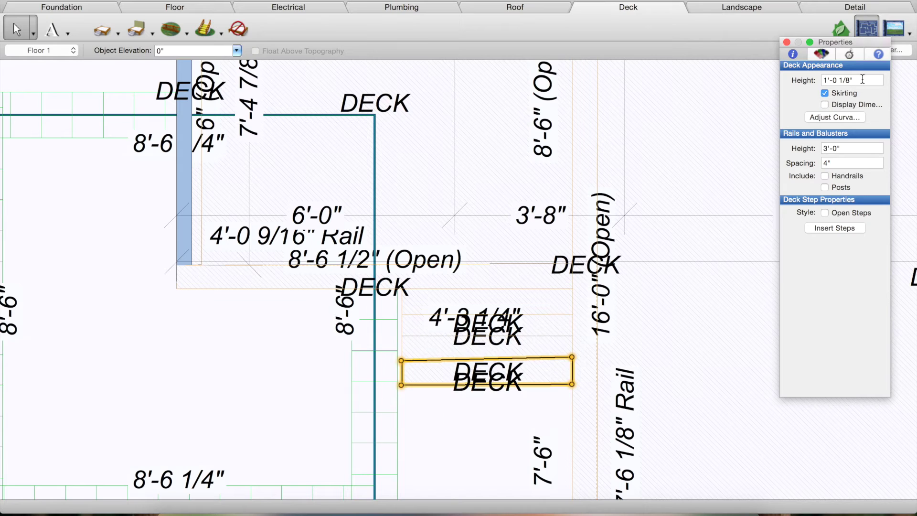
left_click(862, 79)
type("6")
type(".1")
key("Return")
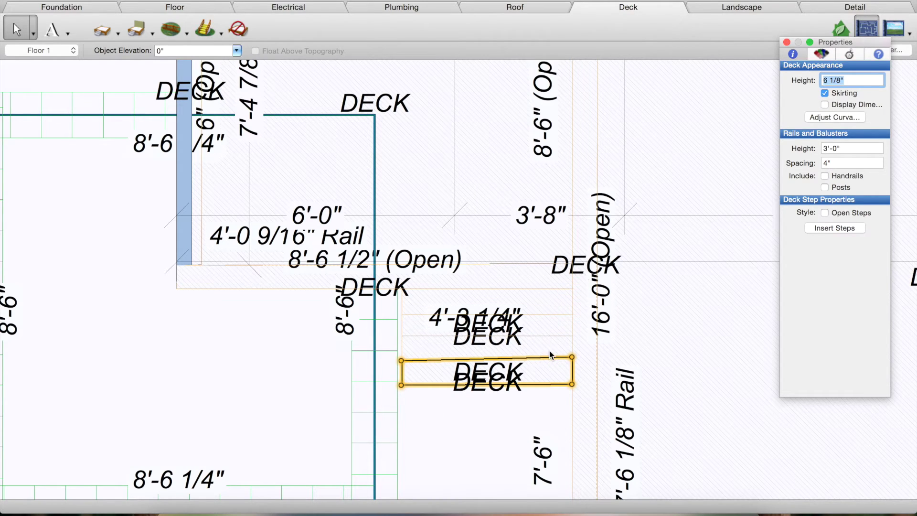
Adjust both inner corners of the lower step's border strip to narrow it and even out its slanted edge.
left_click(551, 354)
scroll(570, 353, "up", 1)
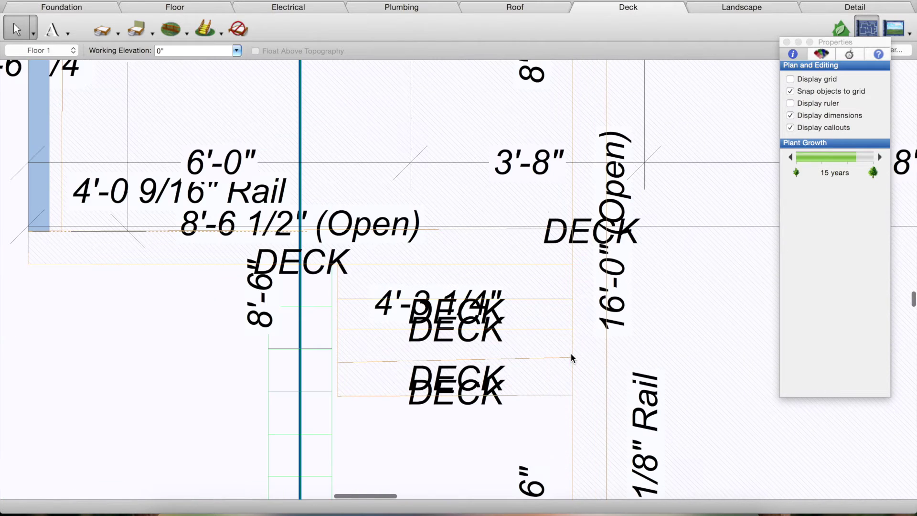
left_click(569, 359)
left_click_drag(573, 366, 572, 365)
scroll(572, 366, "up", 3)
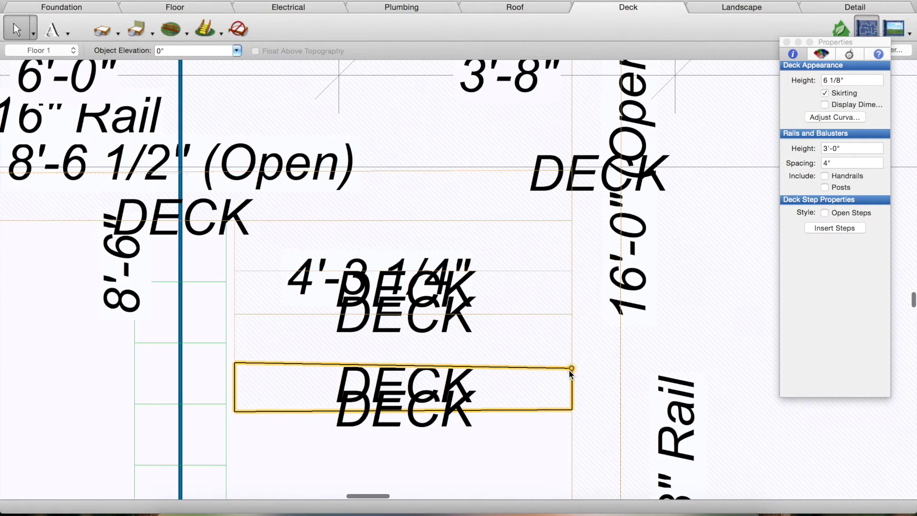
left_click_drag(571, 367, 571, 364)
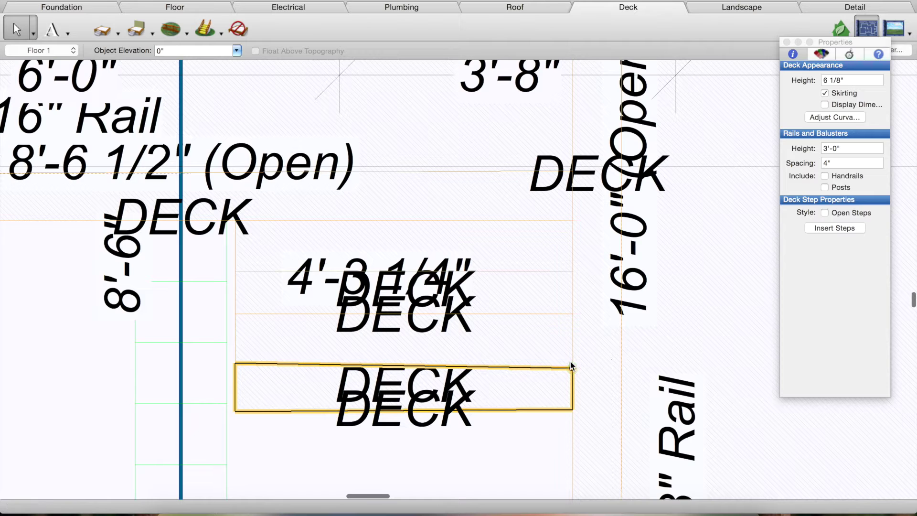
left_click_drag(572, 367, 571, 359)
left_click_drag(234, 363, 234, 371)
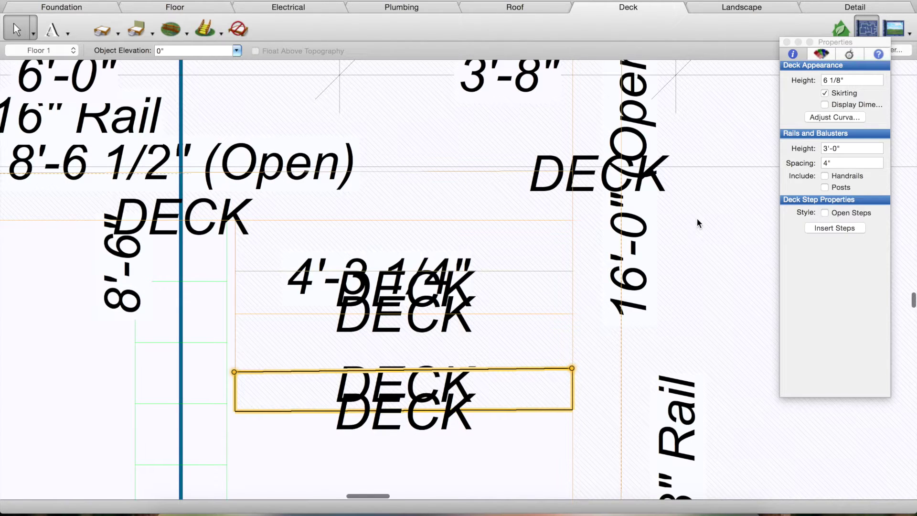
Draw a border strip about 7'-6" long and 6" wide along the outer edge of the upper step on the main deck's right side.
scroll(697, 219, "down", 2)
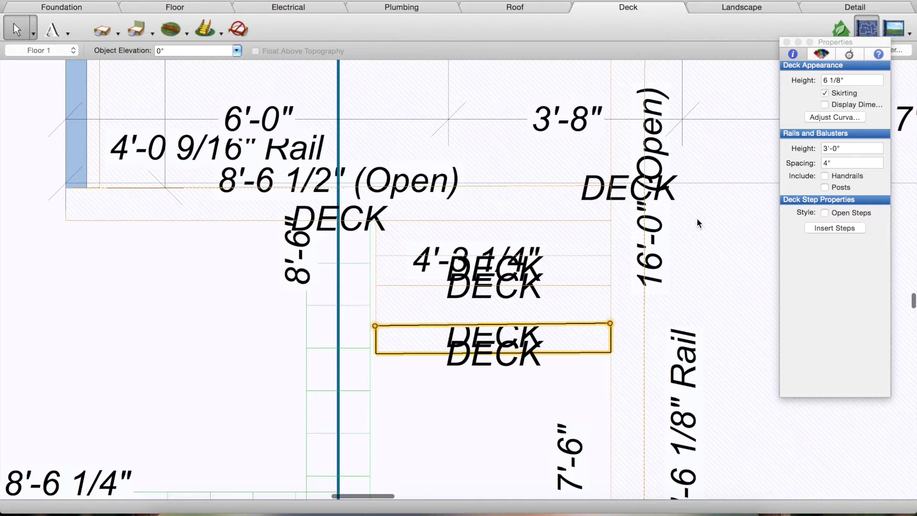
scroll(697, 222, "down", 2)
scroll(697, 219, "right", 10)
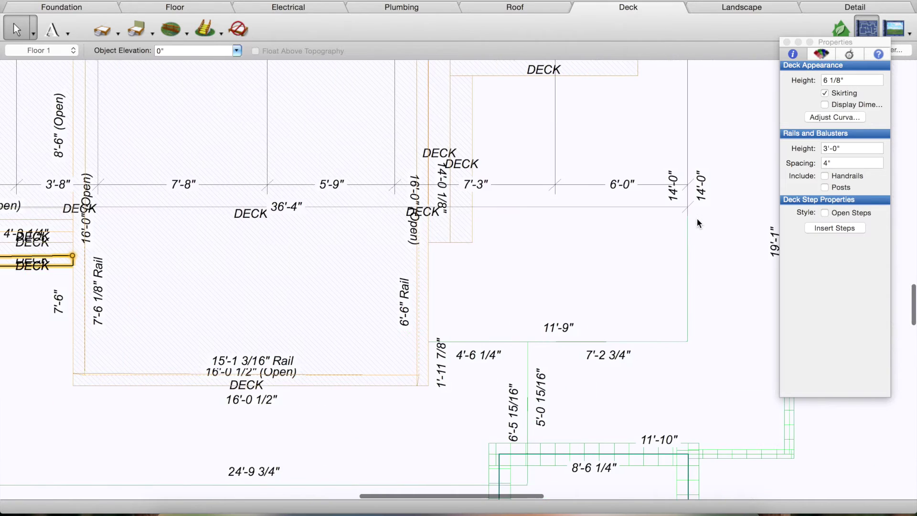
scroll(697, 220, "up", 3)
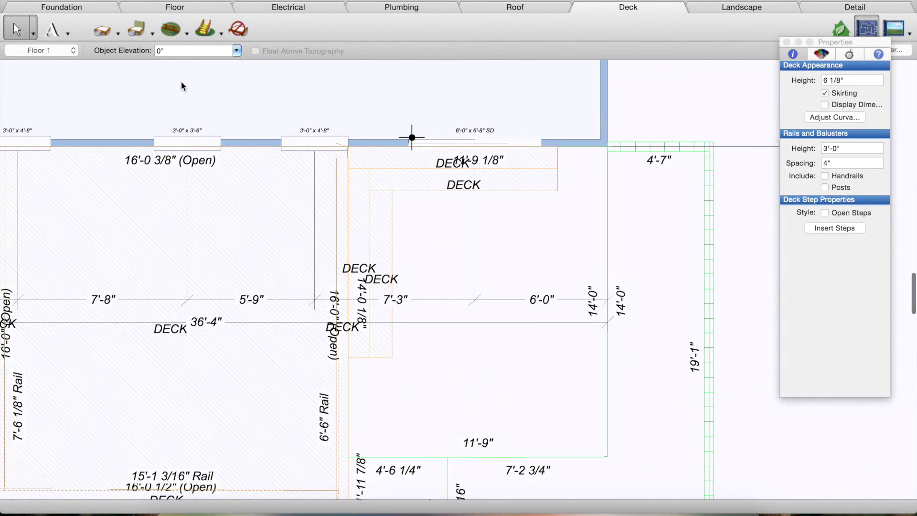
left_click(101, 30)
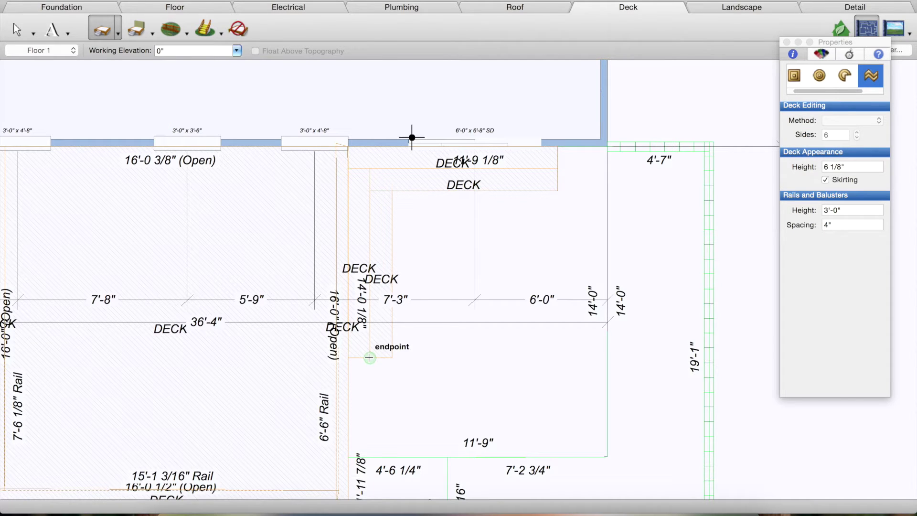
mouse_move(369, 358)
left_mouse_down()
mouse_move(375, 211)
mouse_move(370, 186)
mouse_move(360, 190)
left_mouse_up()
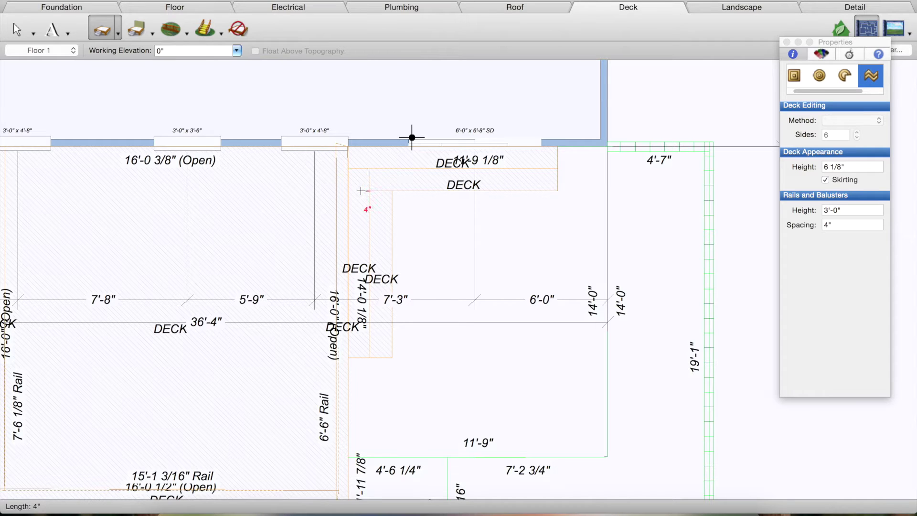
left_click_drag(356, 304, 370, 357)
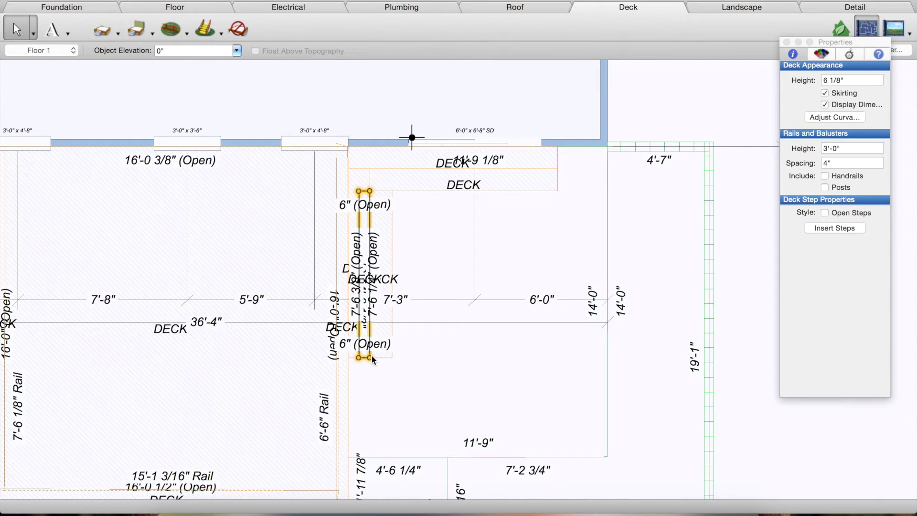
Hide the dimensions of the upper step's vertical border strip and set its height to 12.125".
left_click(823, 104)
left_click(823, 104)
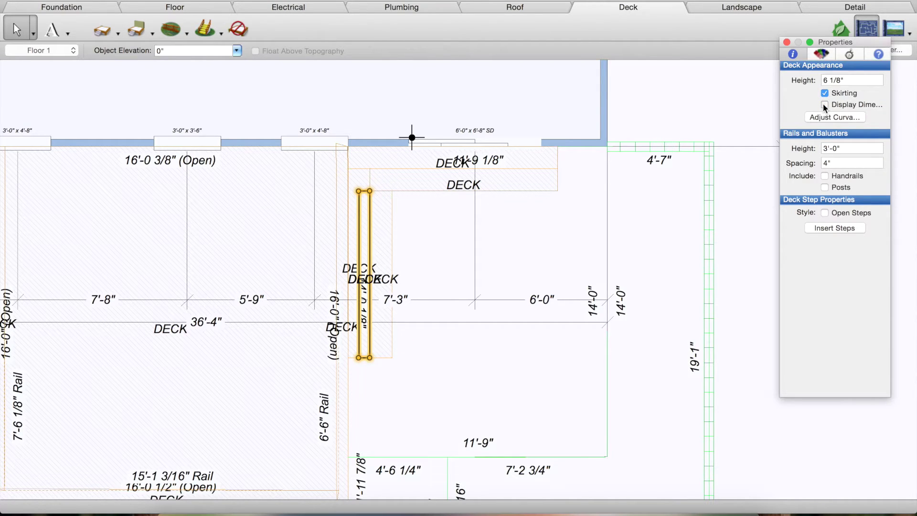
left_click(851, 78)
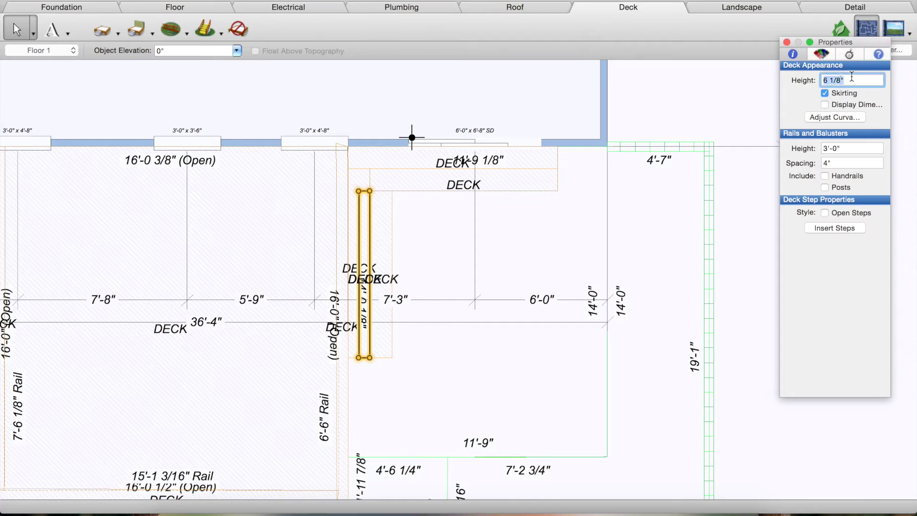
type("12.125")
key("Return")
Draw a border strip about 9' long and 6" wide along the lower step's edge below the sliding door and hide its dimensions.
left_click(102, 28)
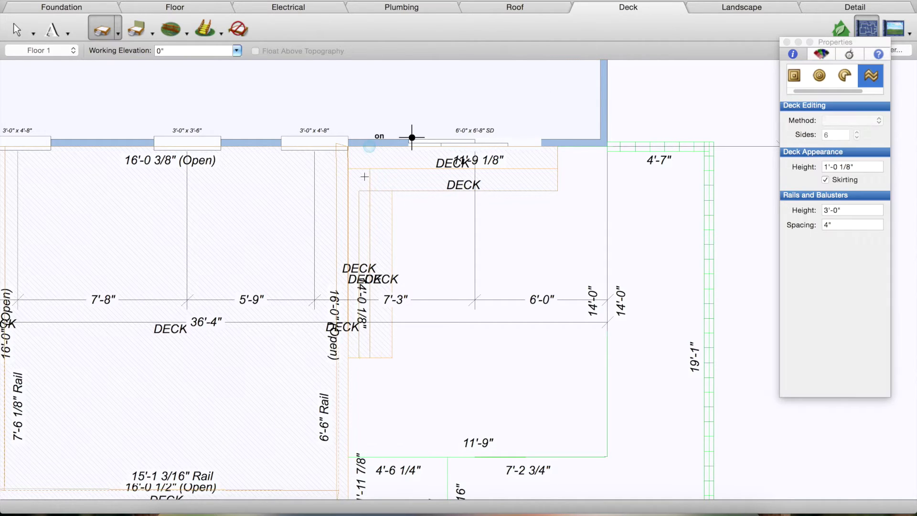
left_click_drag(359, 191, 360, 181)
mouse_move(483, 176)
left_mouse_down()
mouse_move(557, 181)
mouse_move(358, 191)
left_mouse_up()
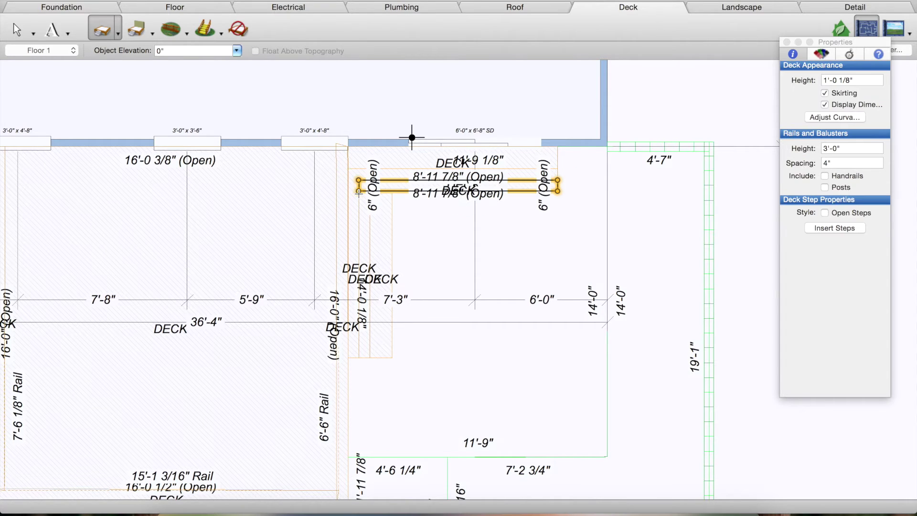
left_click(825, 104)
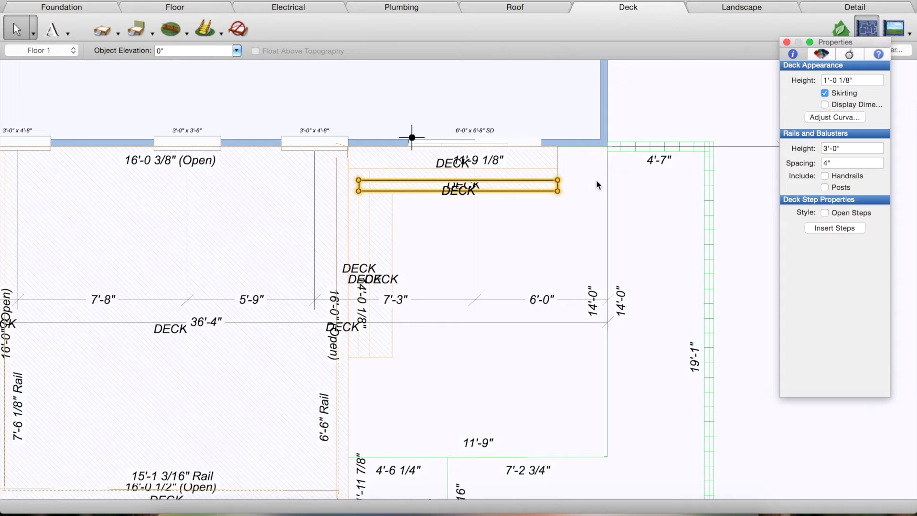
Move the new horizontal strip to the upper step's outer edge and extend the upper step's vertical strip to meet it.
left_click_drag(435, 185, 436, 162)
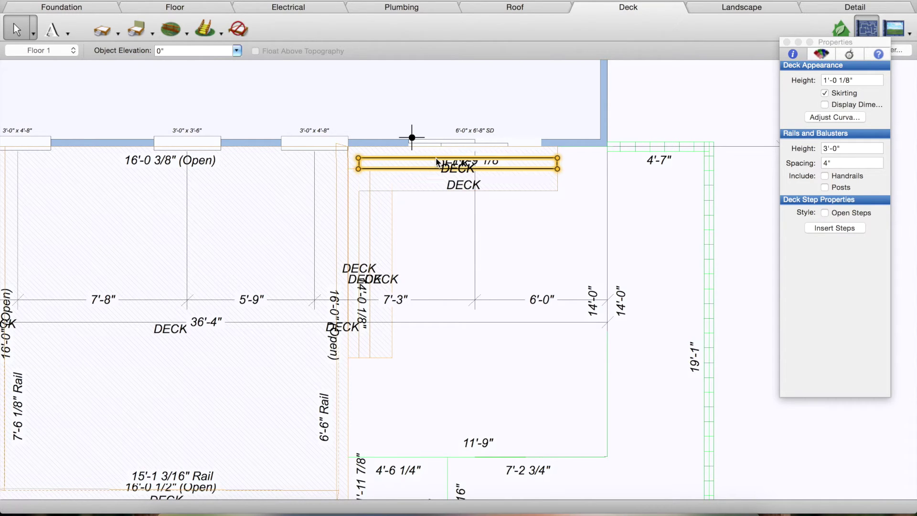
left_click(364, 194)
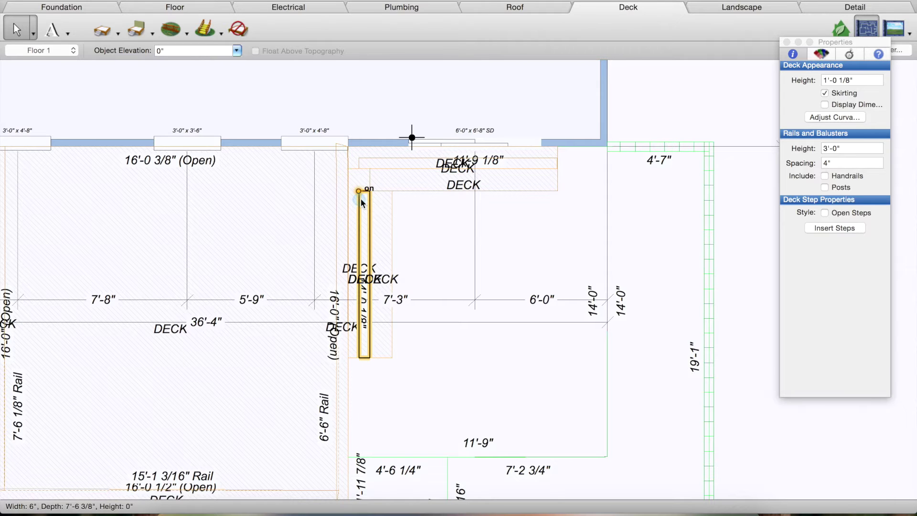
scroll(362, 201, "up", 2)
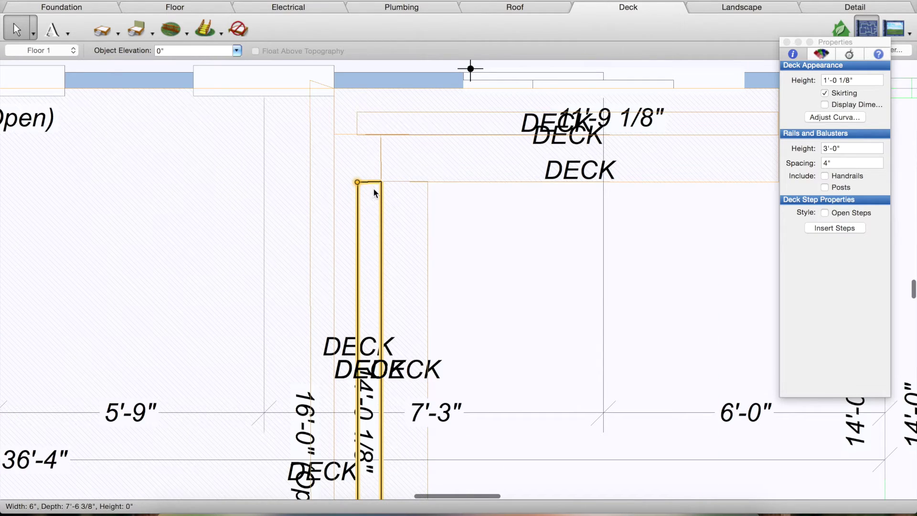
left_click_drag(369, 182, 368, 143)
Draw a border piece about 6" square at the upper step's end against the house wall and hide its dimensions.
scroll(483, 220, "right", 5)
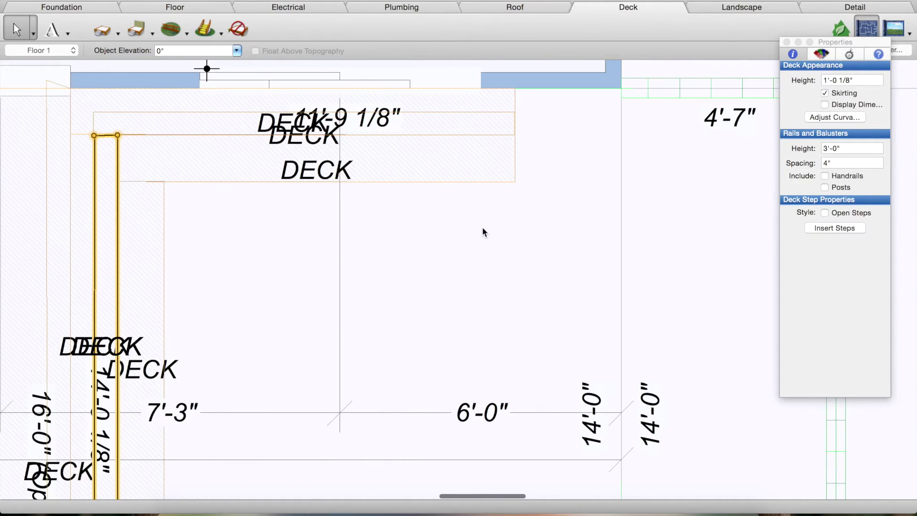
scroll(482, 228, "down", 1)
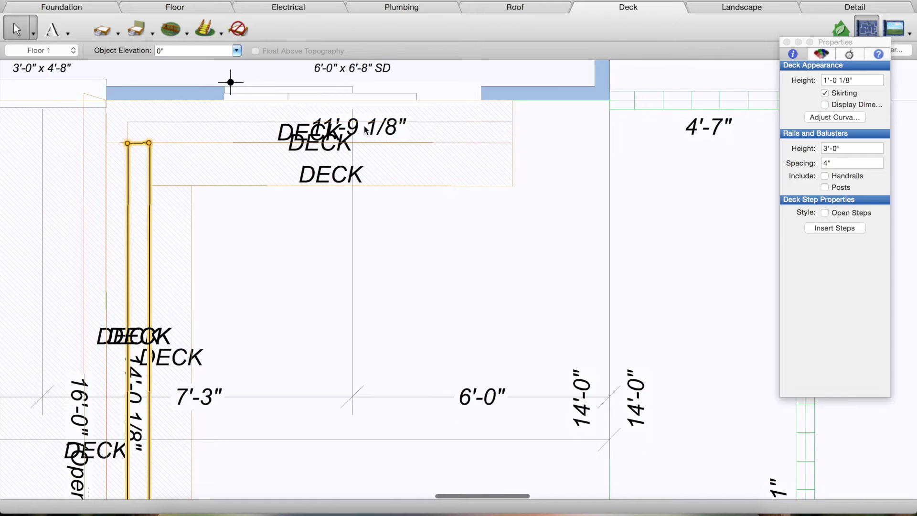
left_click(102, 32)
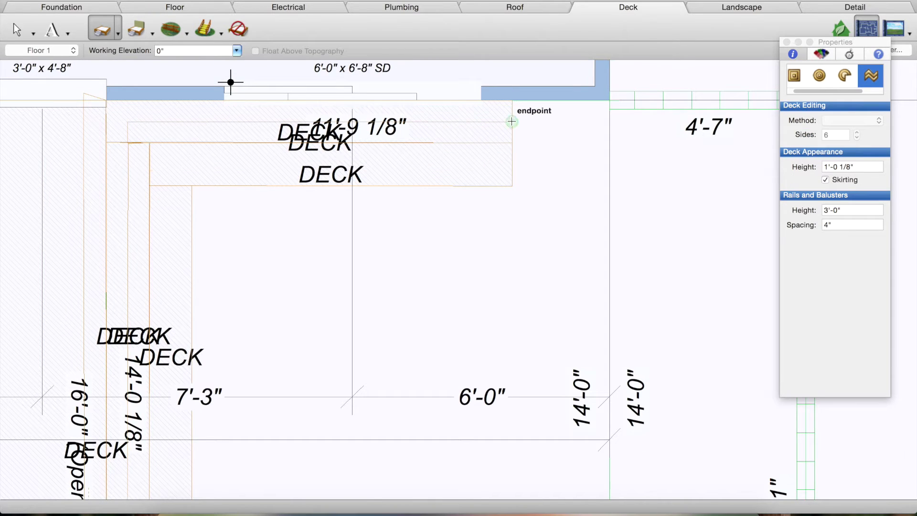
left_click_drag(511, 99, 510, 122)
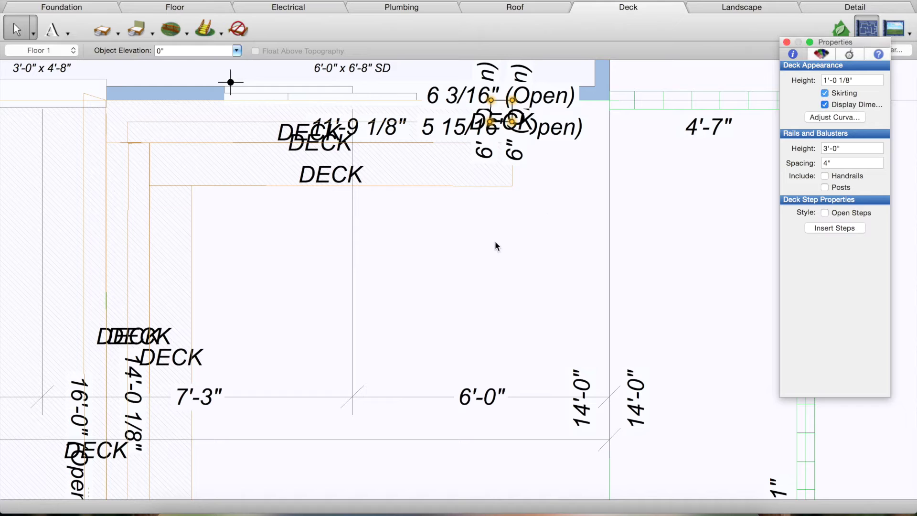
Draw a border piece about 6" square at the upper step's far end beside the main deck and hide its dimensions.
scroll(283, 313, "down", 3)
scroll(283, 312, "left", 6)
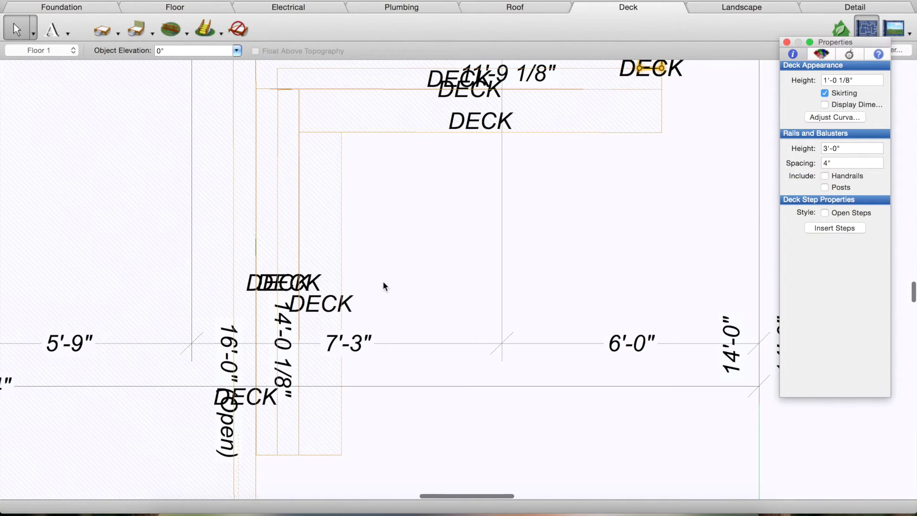
left_click(102, 29)
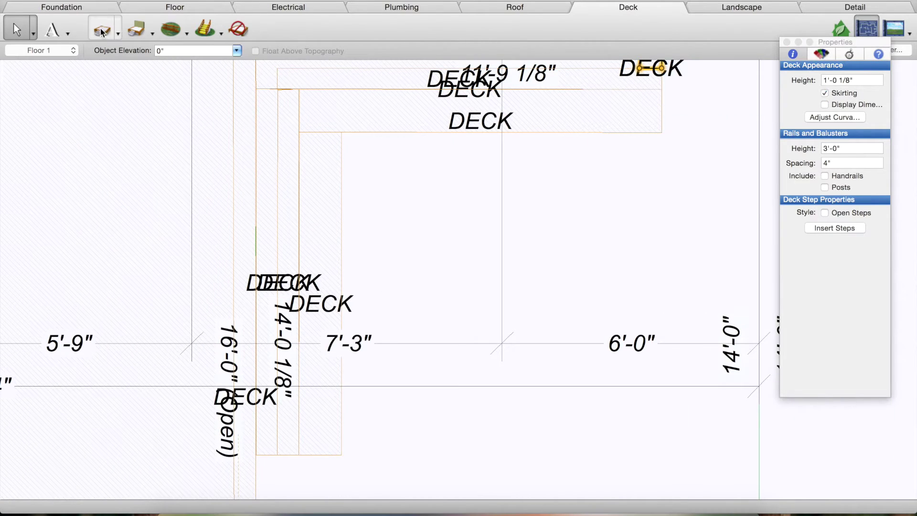
mouse_move(277, 453)
left_mouse_down()
mouse_move(256, 453)
mouse_move(254, 429)
mouse_move(277, 431)
mouse_move(278, 454)
left_mouse_up()
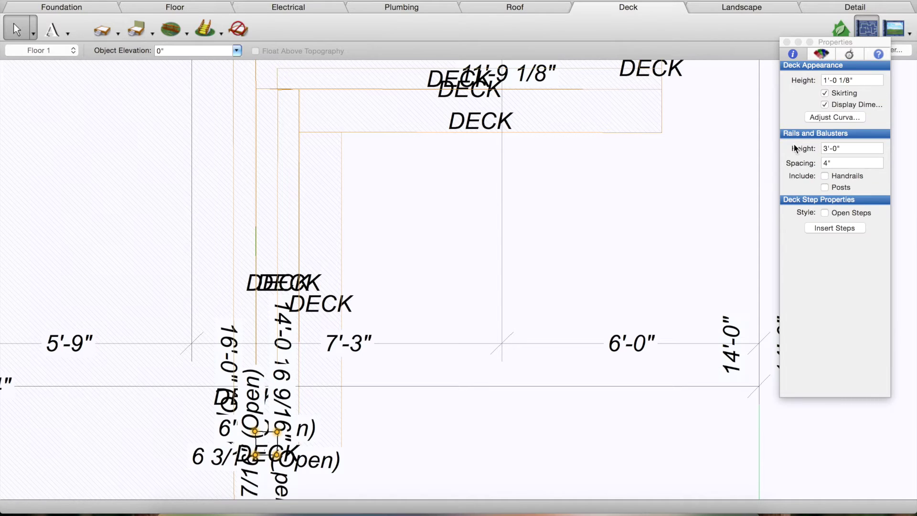
left_click(824, 104)
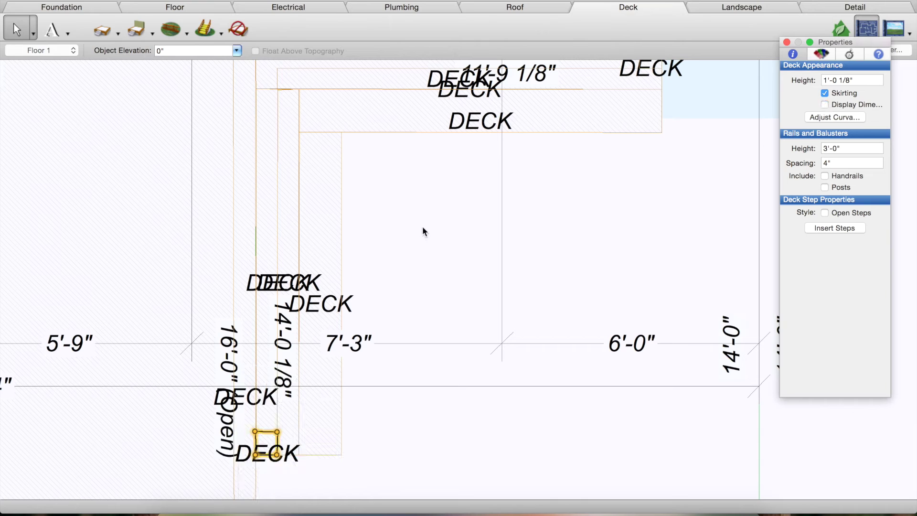
Draw a border strip about 7'-6" long and 6" wide along the lower step's vertical outer edge and hide its dimensions.
left_click(102, 28)
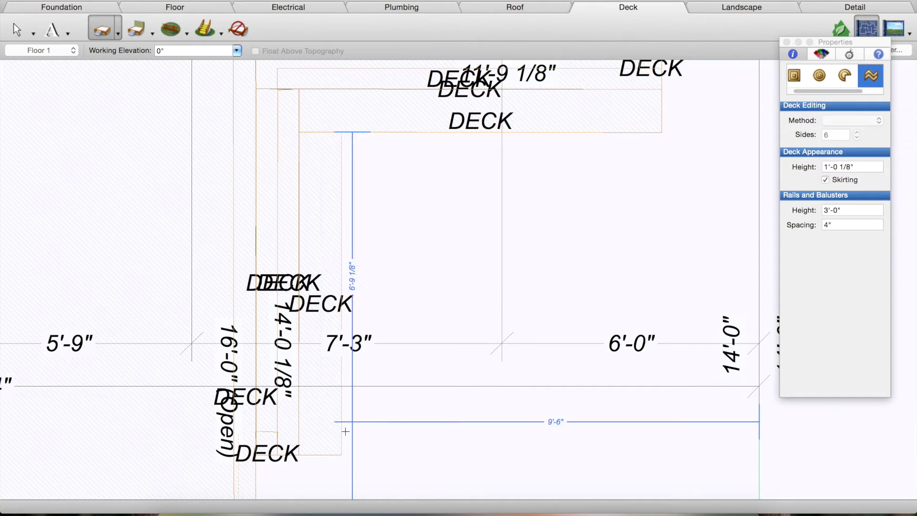
left_click_drag(341, 453, 340, 132)
mouse_move(341, 132)
left_mouse_down()
mouse_move(321, 134)
mouse_move(320, 292)
left_mouse_up()
left_click_drag(320, 423, 340, 454)
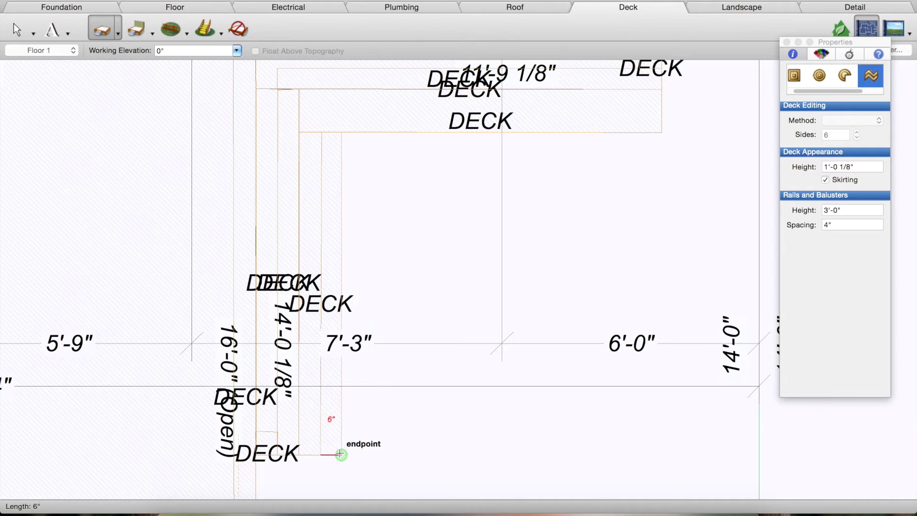
left_click(340, 454)
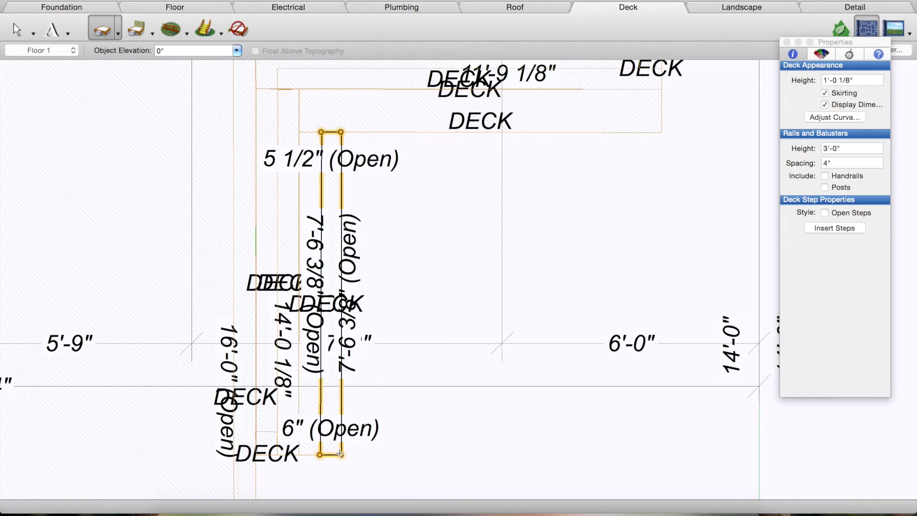
left_click(826, 103)
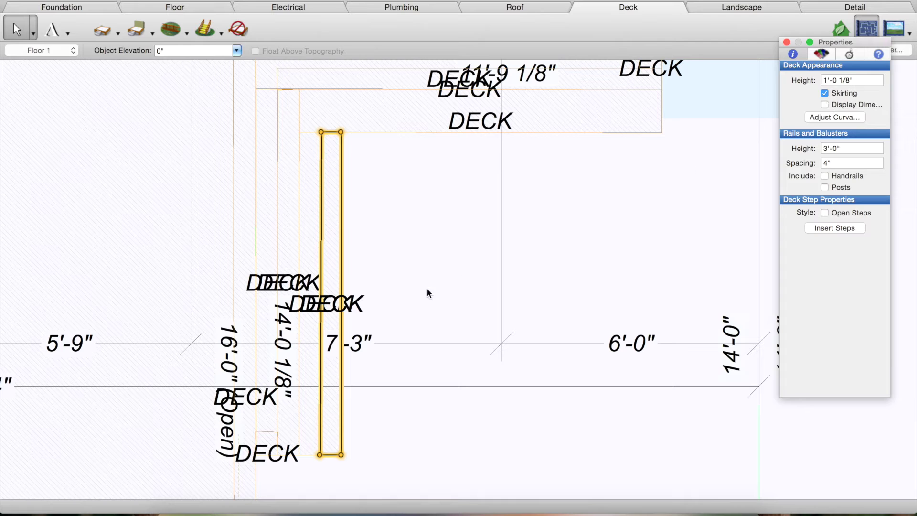
Draw a border piece about 6" square at the lower step's far end, inside its vertical strip, and hide its dimensions.
left_click(97, 34)
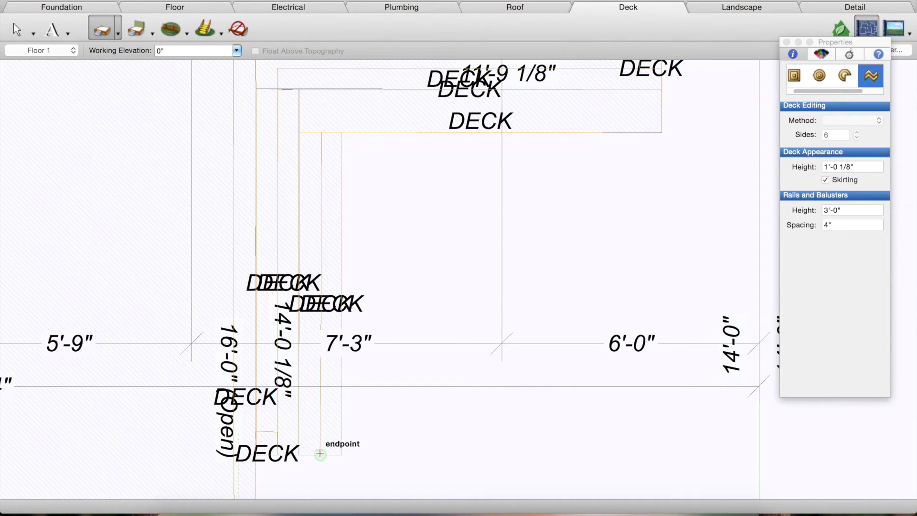
mouse_move(300, 454)
left_mouse_down()
mouse_move(303, 432)
mouse_move(319, 437)
mouse_move(320, 455)
left_mouse_up()
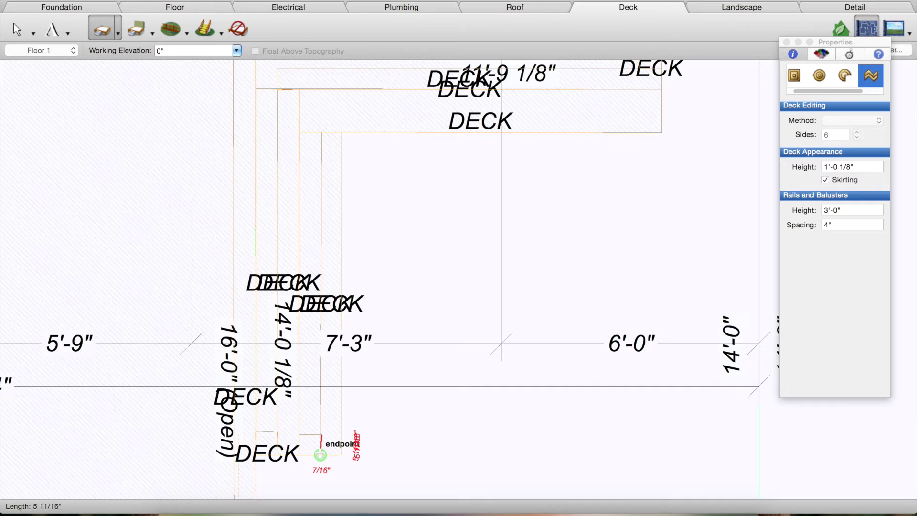
mouse_move(319, 454)
left_mouse_down()
mouse_move(323, 436)
mouse_move(319, 454)
left_mouse_up()
left_click(824, 104)
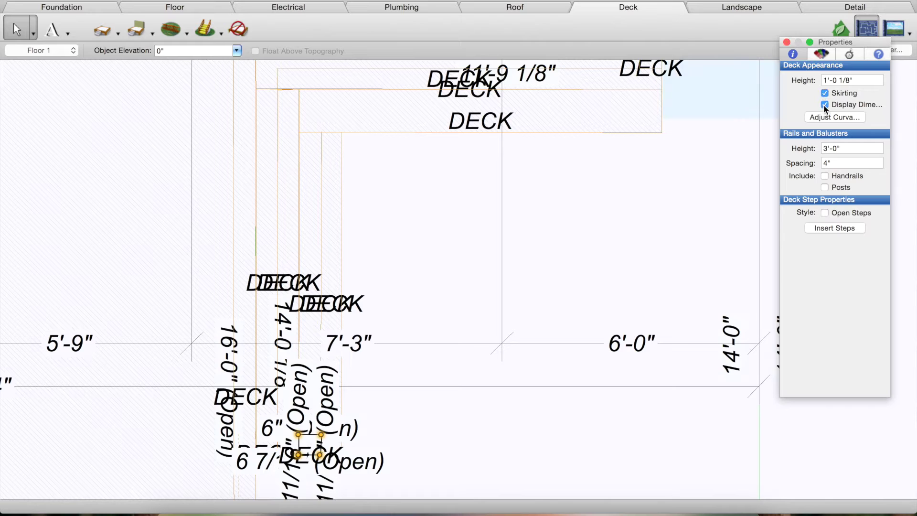
Set the height of both the lower step's end piece and its vertical border strip to 6 1/8".
left_click(866, 79)
type("6 1/8")
key("Return")
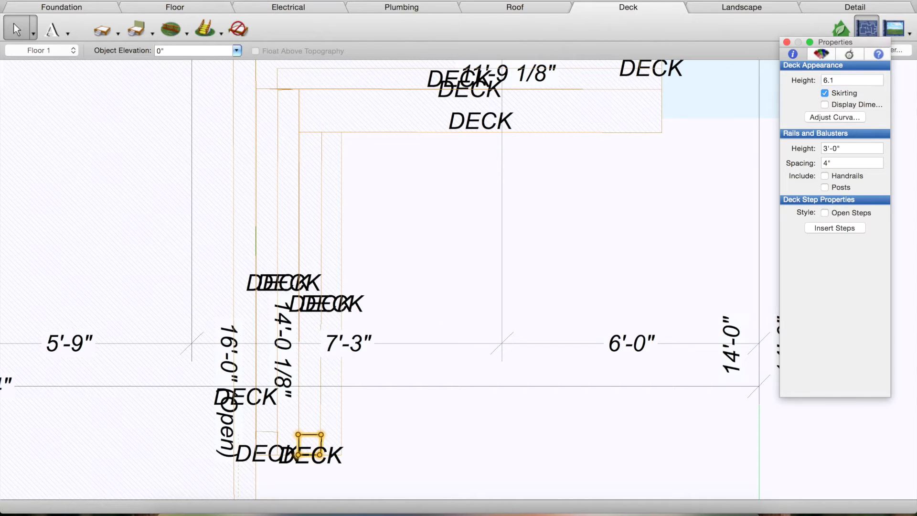
left_click(323, 195)
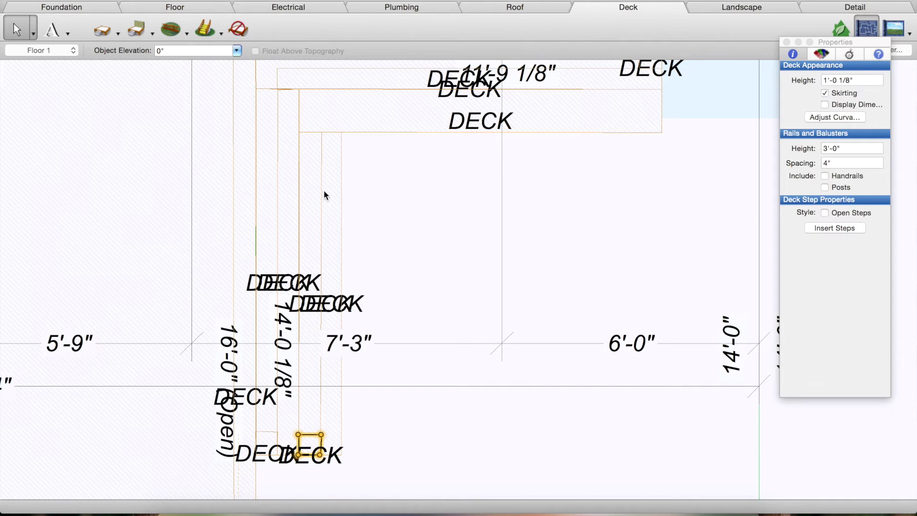
left_click(863, 79)
type("6.125")
key("Return")
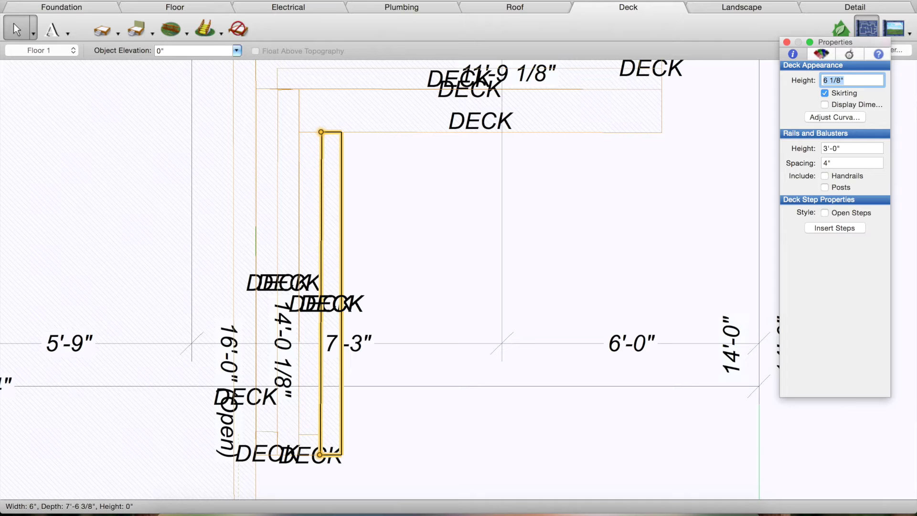
Draw a border strip about 7'-11" long and 6" wide along the lower step's horizontal outer edge and hide its dimensions.
left_click(101, 29)
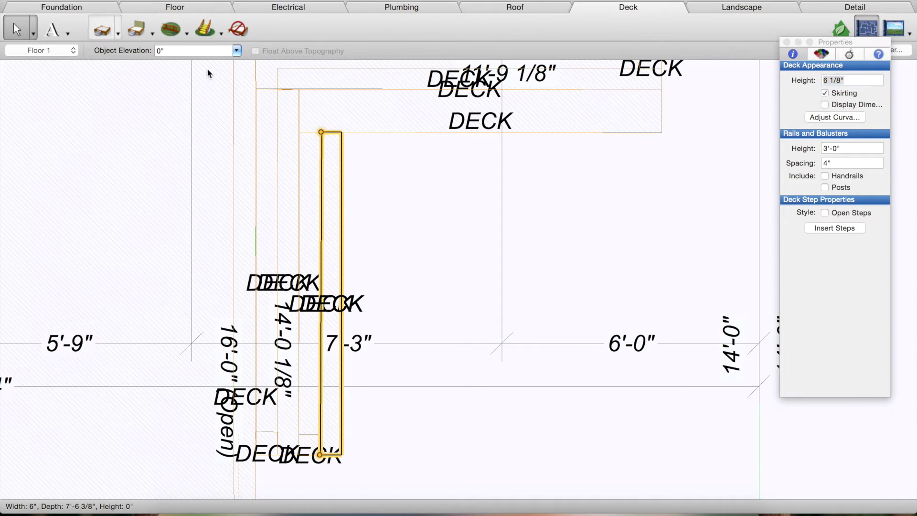
mouse_move(321, 133)
left_mouse_down()
mouse_move(320, 112)
mouse_move(614, 111)
mouse_move(659, 113)
mouse_move(660, 130)
left_mouse_up()
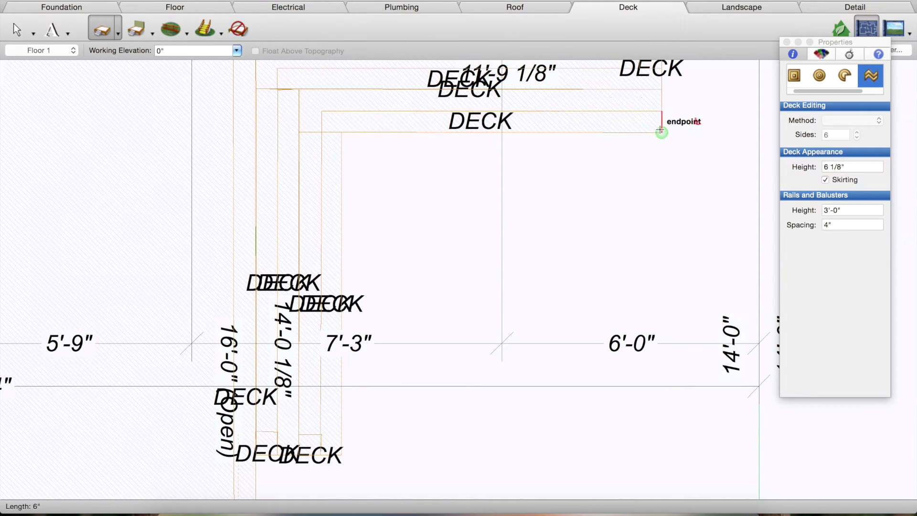
left_click_drag(539, 130, 320, 136)
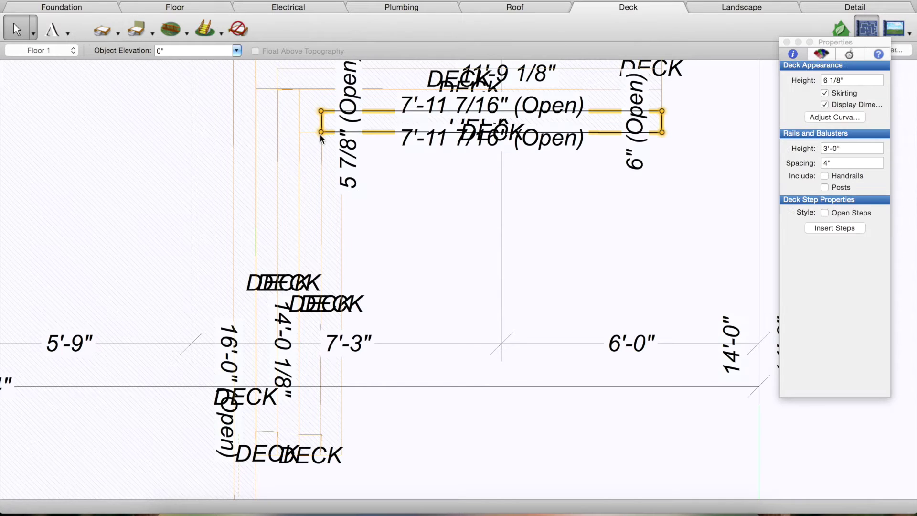
left_click(824, 103)
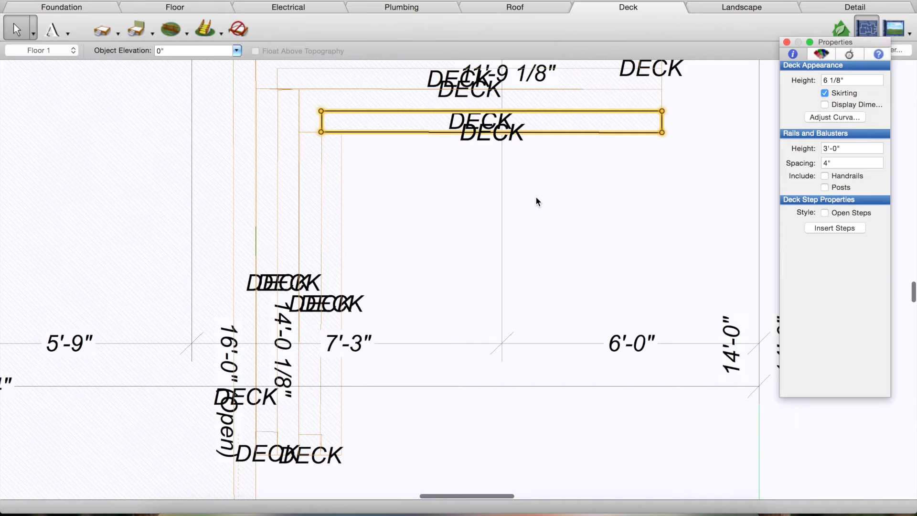
Draw a border piece about 7" by 6" at the lower step's end near the house wall, inside its horizontal strip.
scroll(535, 196, "up", 2)
scroll(535, 196, "right", 5)
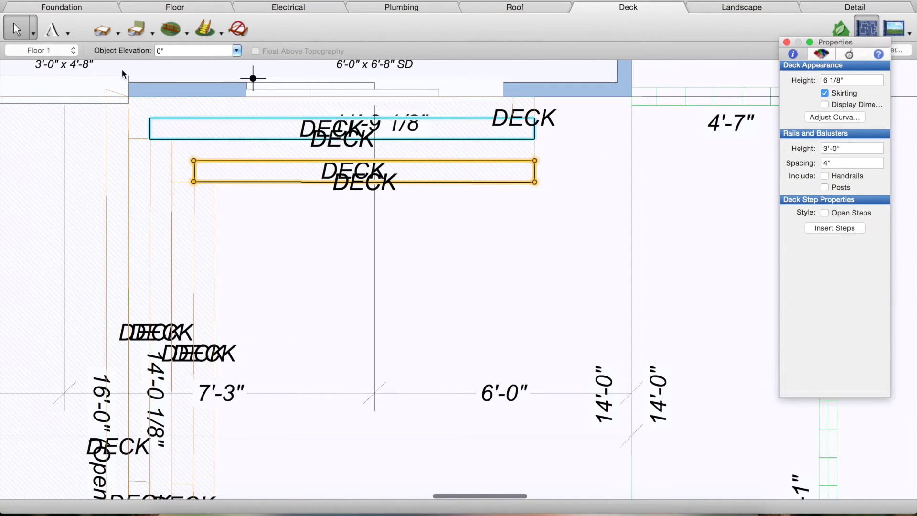
left_click(102, 30)
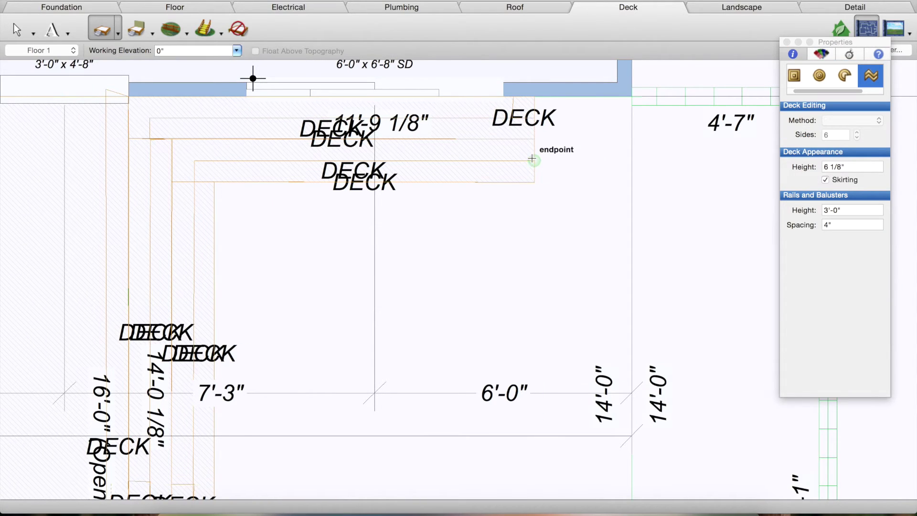
left_click(534, 139)
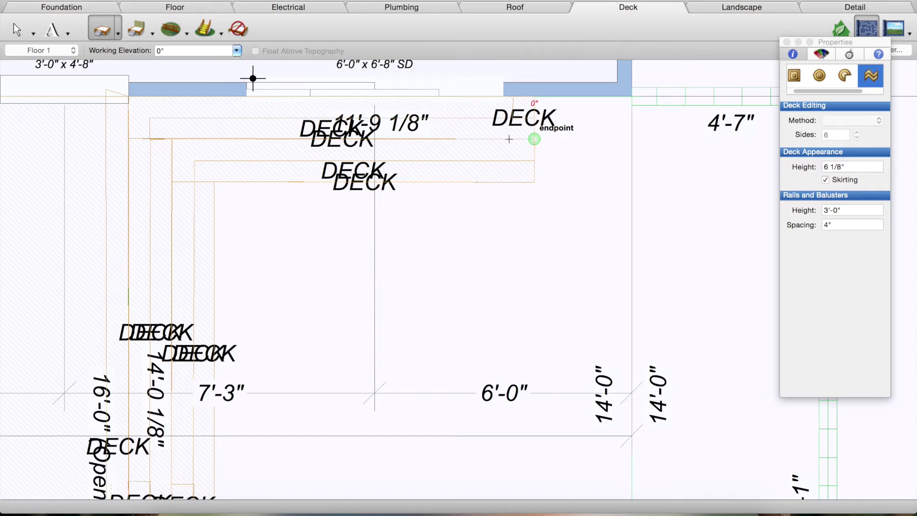
left_click(509, 139)
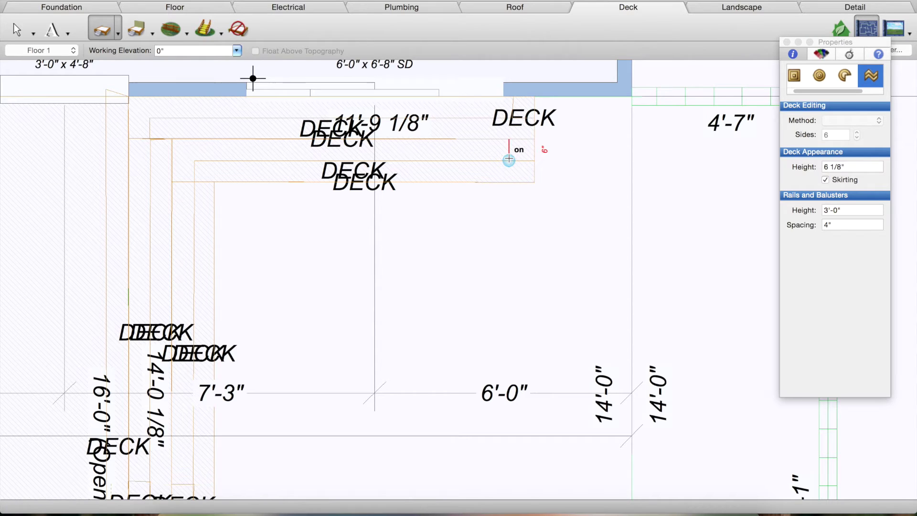
double_click(534, 160)
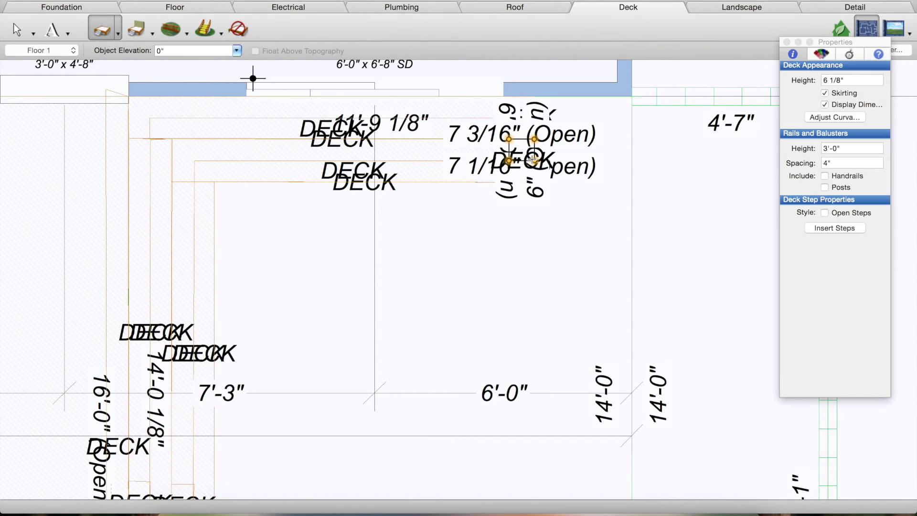
Hide the dimensions of the lower step's end piece near the house wall and show the deck and steps in 3D.
left_click(825, 104)
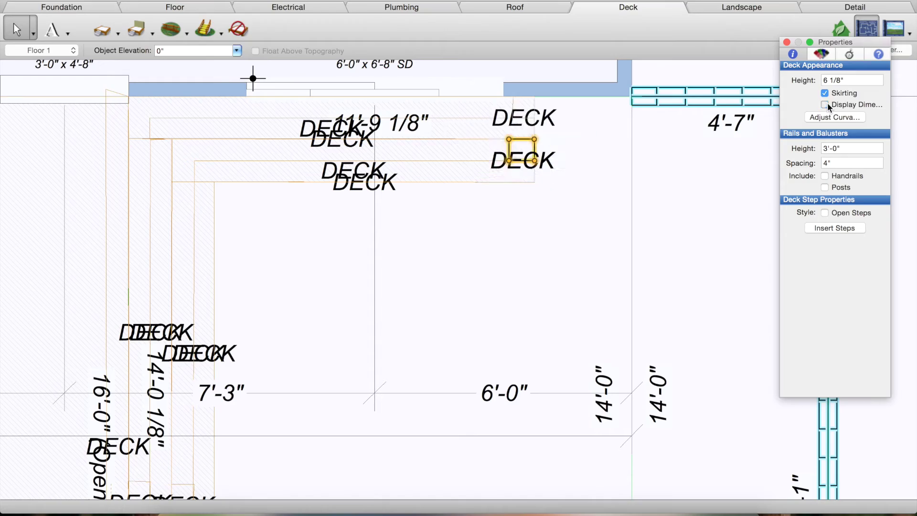
left_click(895, 30)
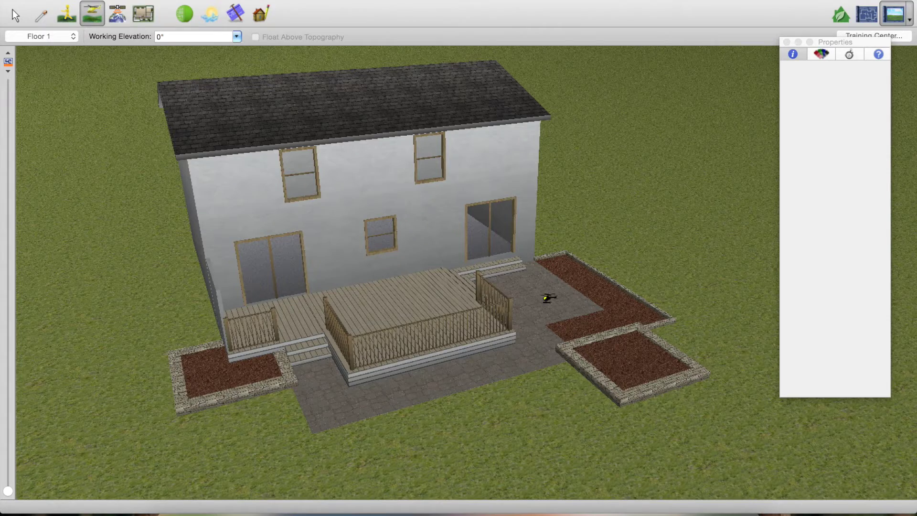
left_click_drag(544, 289, 472, 377)
left_click_drag(430, 270, 286, 93)
Apply the reddish-brown horizontal-plank Wood Deck material to all decks and to the skirting on all decks.
left_click(42, 16)
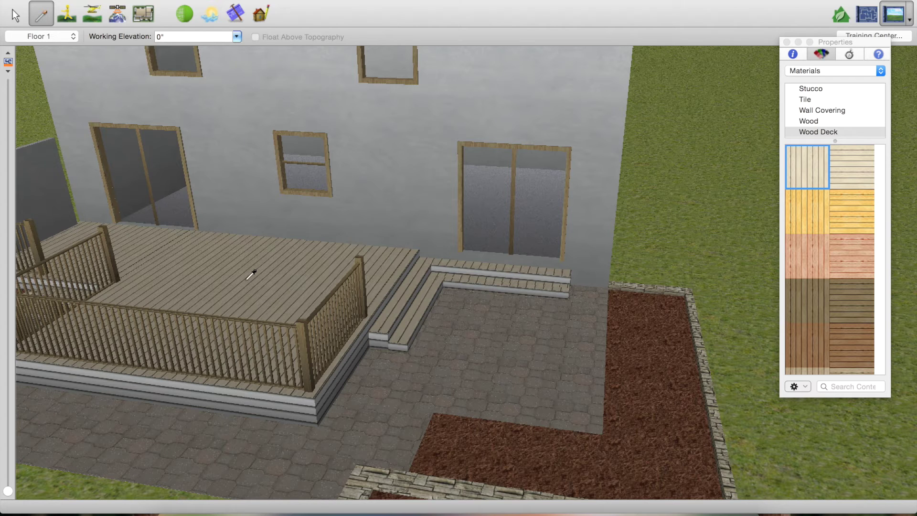
scroll(843, 348, "down", 1)
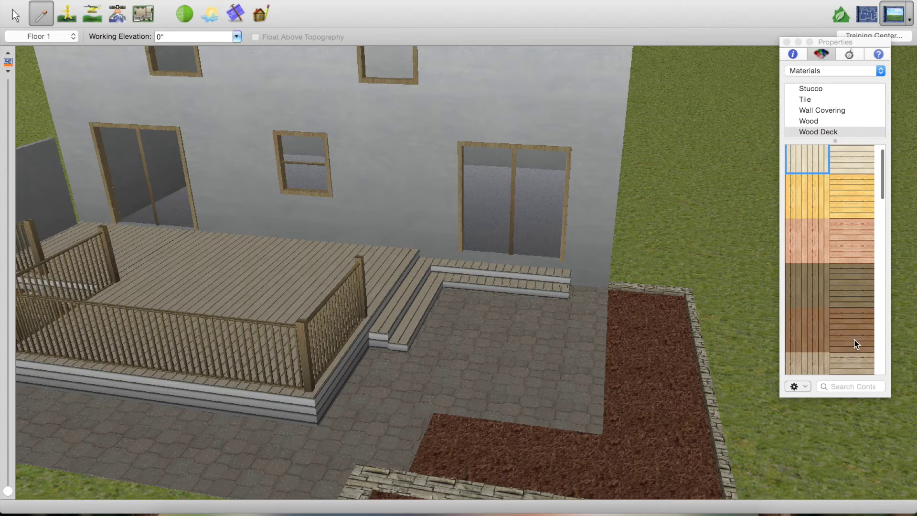
left_click(853, 337)
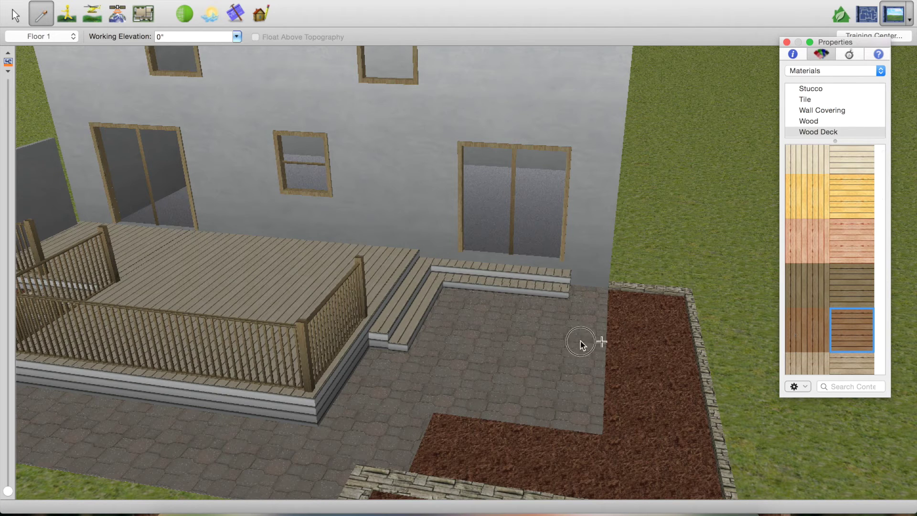
left_click(233, 290)
left_click(250, 307)
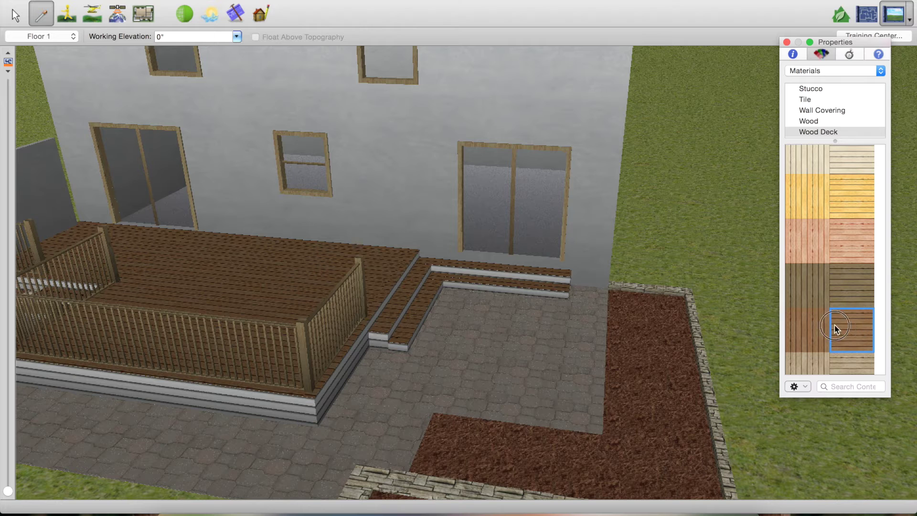
left_click(207, 403)
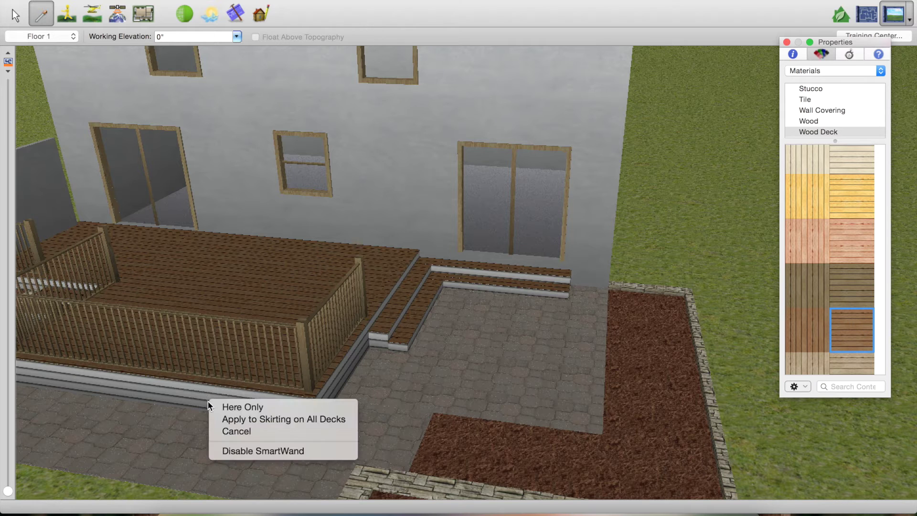
left_click(230, 419)
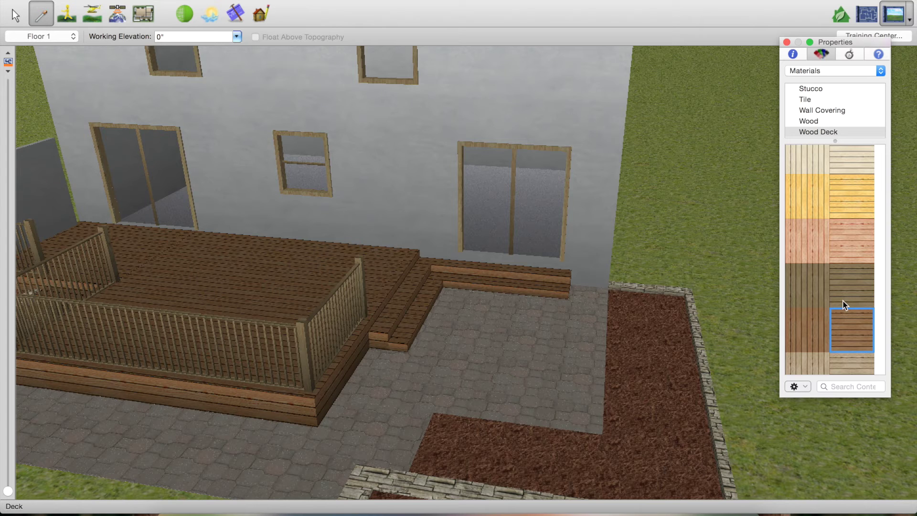
Apply the black vertical-plank Wood Deck material only to the upper step's border strip that runs parallel to the main deck's side.
scroll(843, 304, "down", 10)
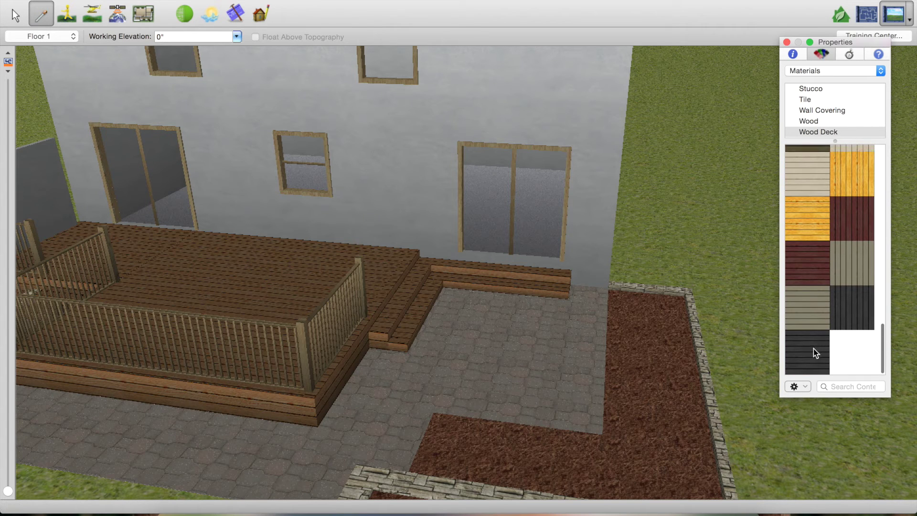
left_click(854, 306)
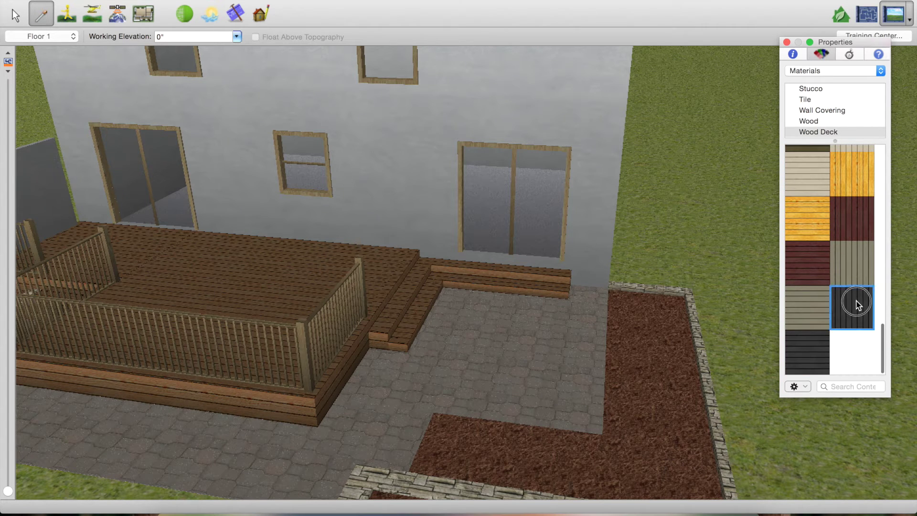
left_click(402, 316)
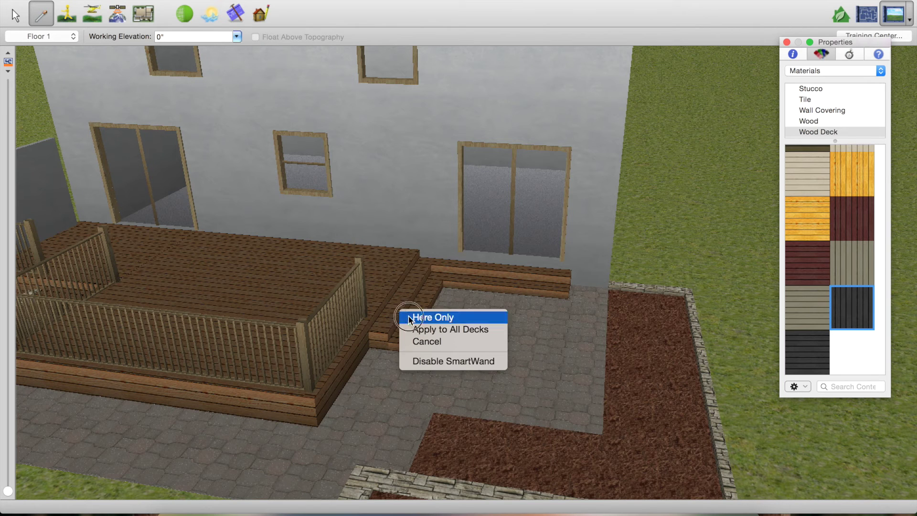
left_click(432, 317)
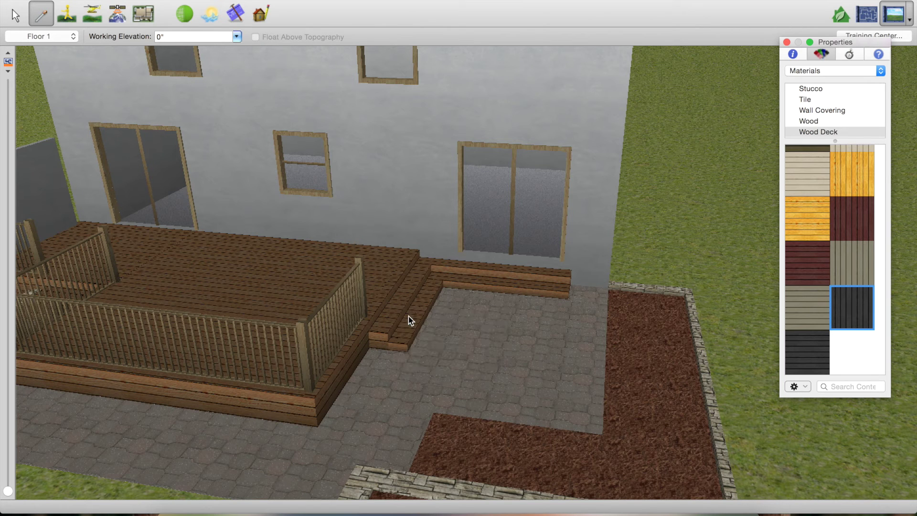
From an overhead view, apply the black vertical-plank material only to the lower step's border strip parallel to the main deck's side.
left_click(119, 17)
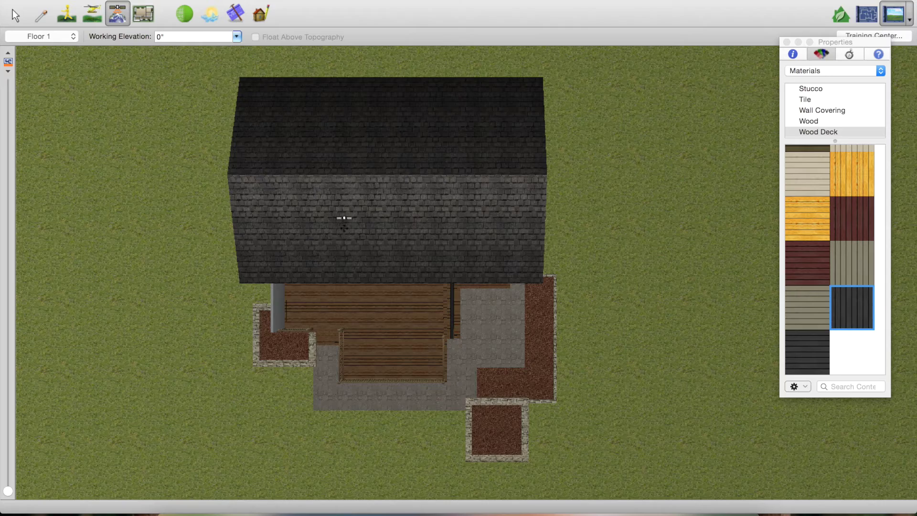
middle_click_drag(391, 311, 160, 284)
scroll(555, 234, "up", 5)
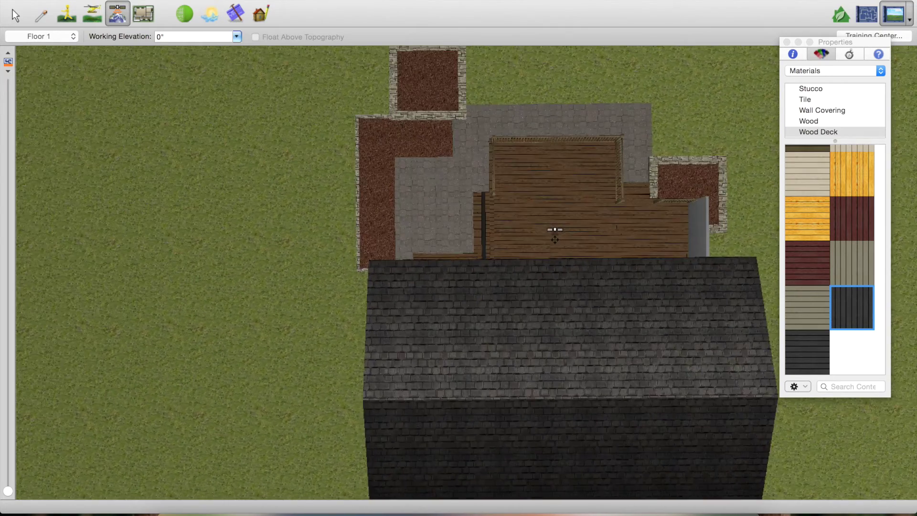
middle_click_drag(554, 234, 544, 195)
scroll(544, 194, "up", 5)
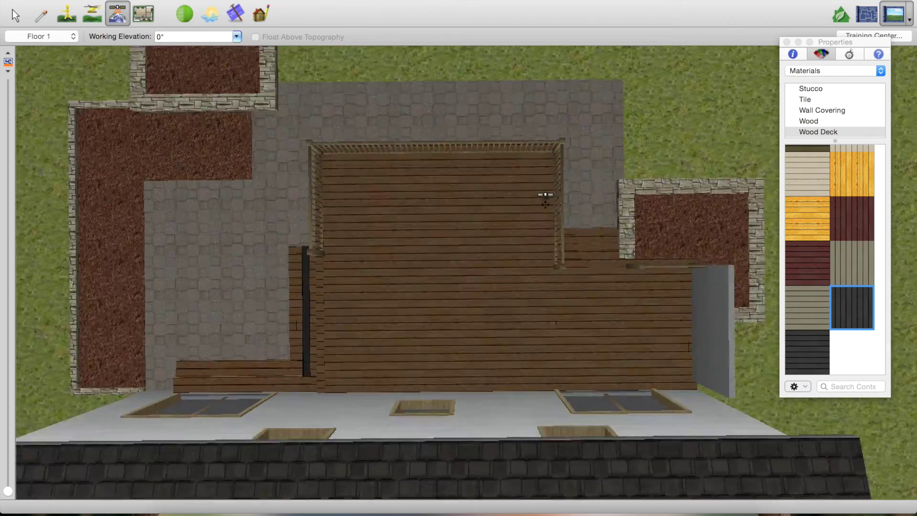
scroll(389, 266, "up", 3)
middle_click_drag(388, 266, 454, 254)
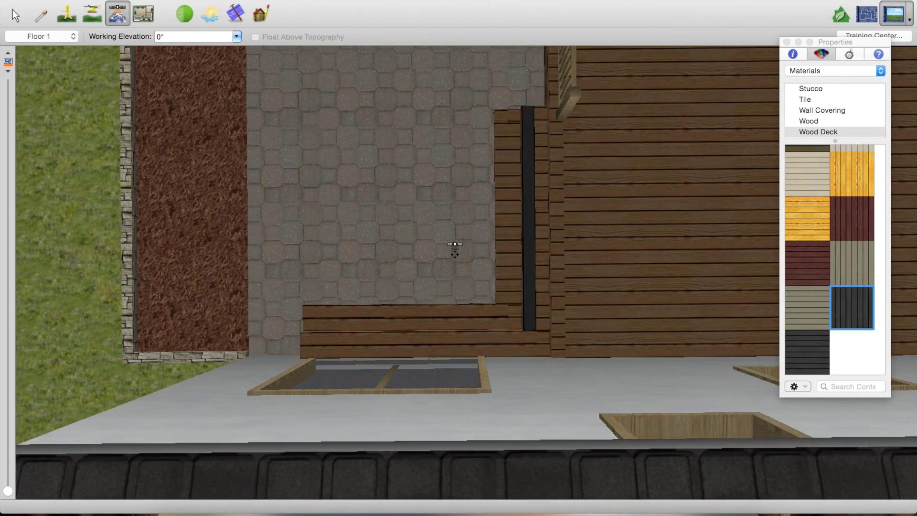
left_click(843, 311)
left_click(499, 223)
left_click(516, 228)
Apply the black horizontal-plank material individually to the two step border strips that run parallel to the house wall.
left_click(802, 346)
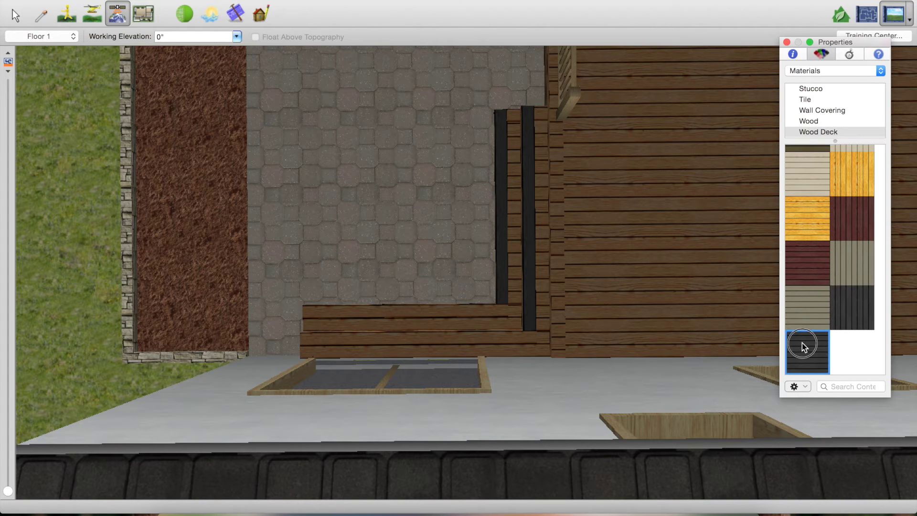
left_click(477, 313)
left_click(492, 316)
left_click(463, 338)
left_click(480, 347)
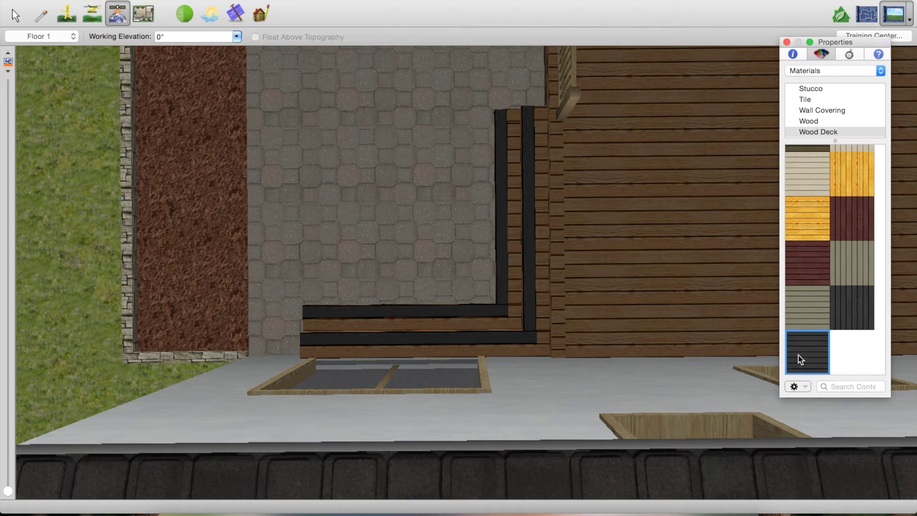
Apply the black horizontal-plank material individually to both steps' short end pieces beside the main deck's railing.
left_click(514, 117)
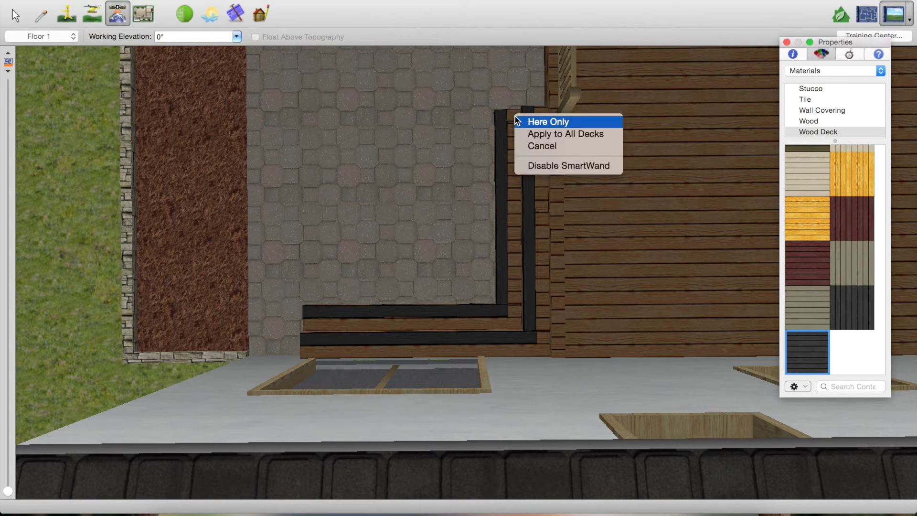
left_click(525, 119)
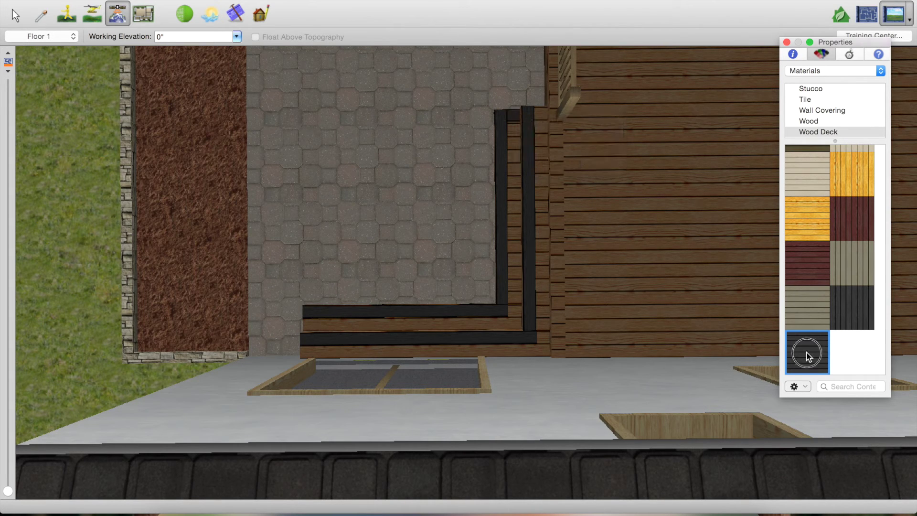
left_click(542, 118)
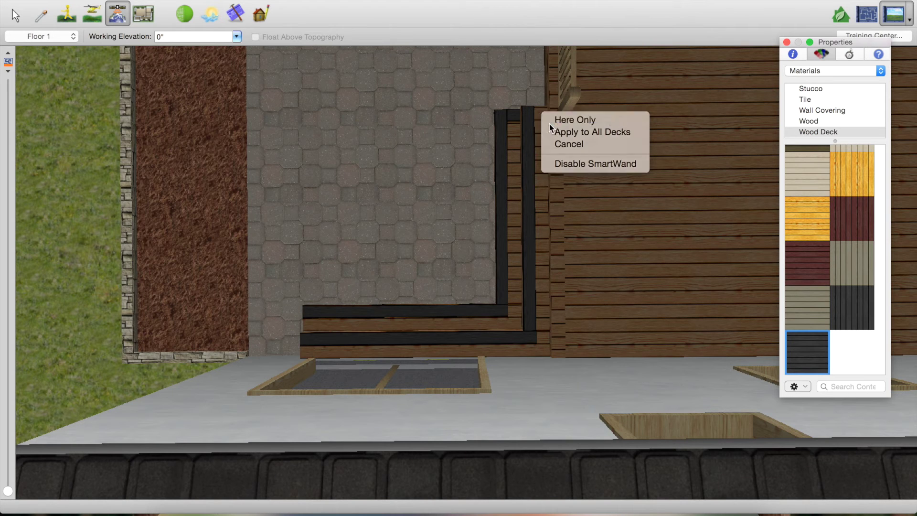
left_click(549, 123)
Apply the black vertical-plank material individually to both steps' short end pieces near the house's sliding door.
left_click(857, 309)
left_click(309, 324)
left_click(319, 328)
left_click(322, 370)
left_click(323, 352)
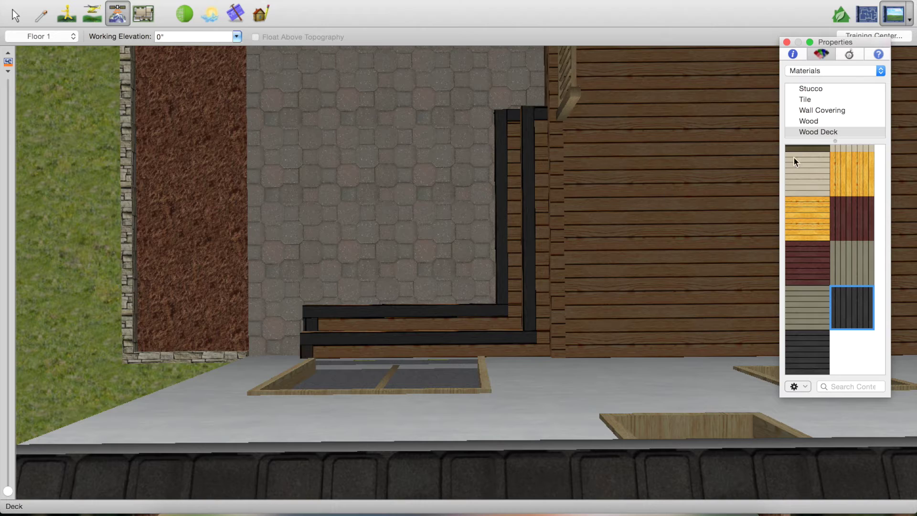
Apply the reddish-brown vertical-plank material individually to the treads of both steps that run parallel to the main deck's side.
scroll(643, 211, "up", 5)
scroll(731, 193, "down", 5)
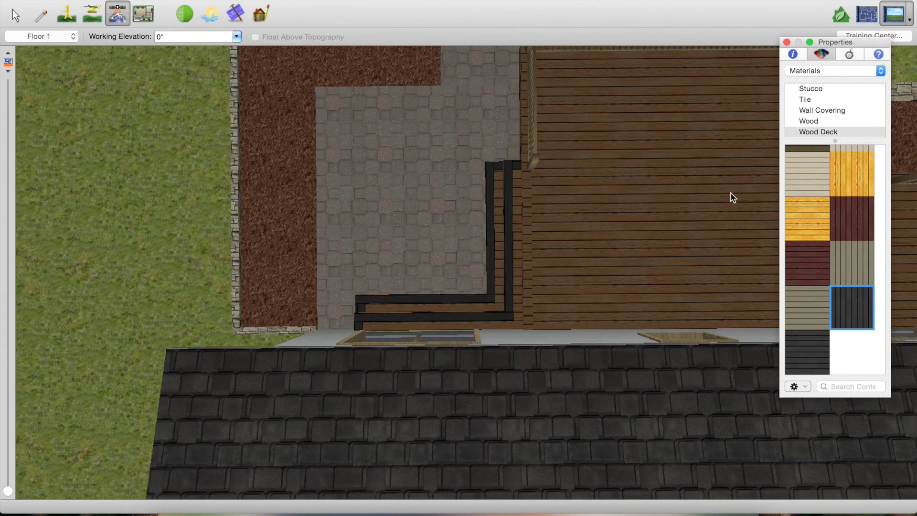
scroll(858, 212, "down", 10)
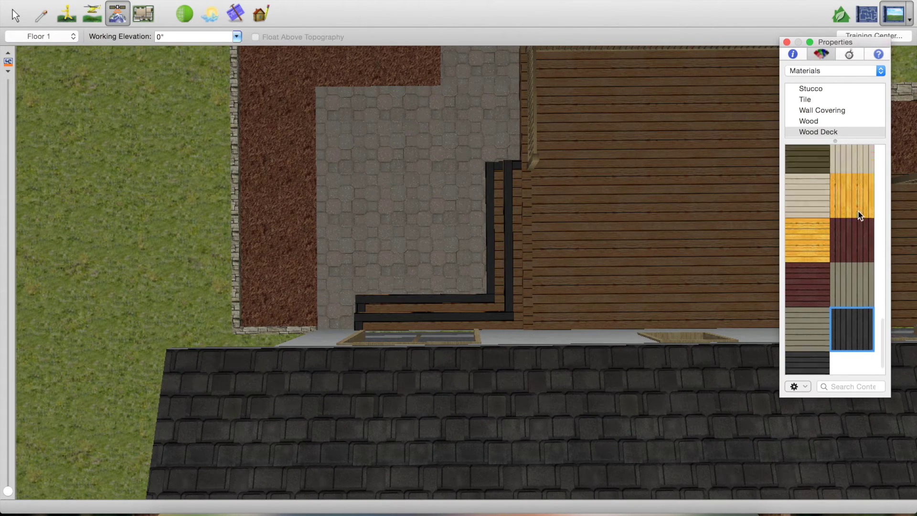
scroll(858, 216, "up", 5)
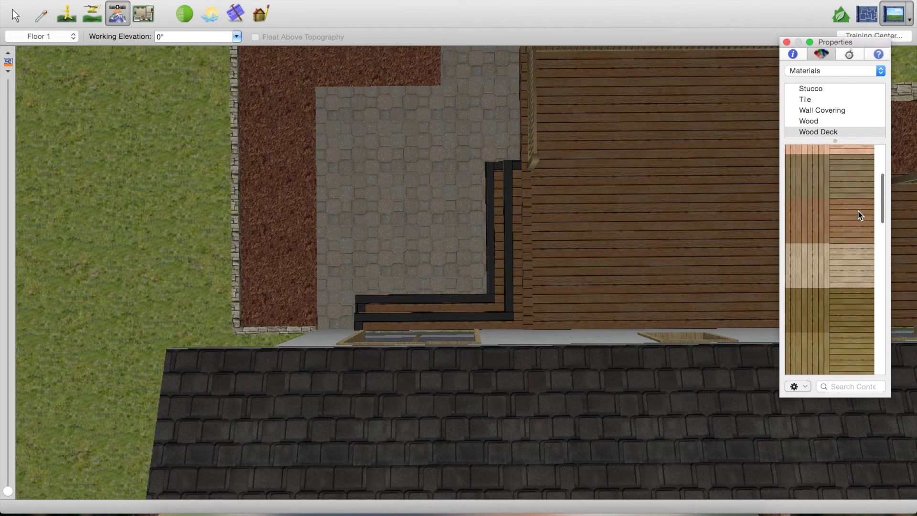
left_click(811, 239)
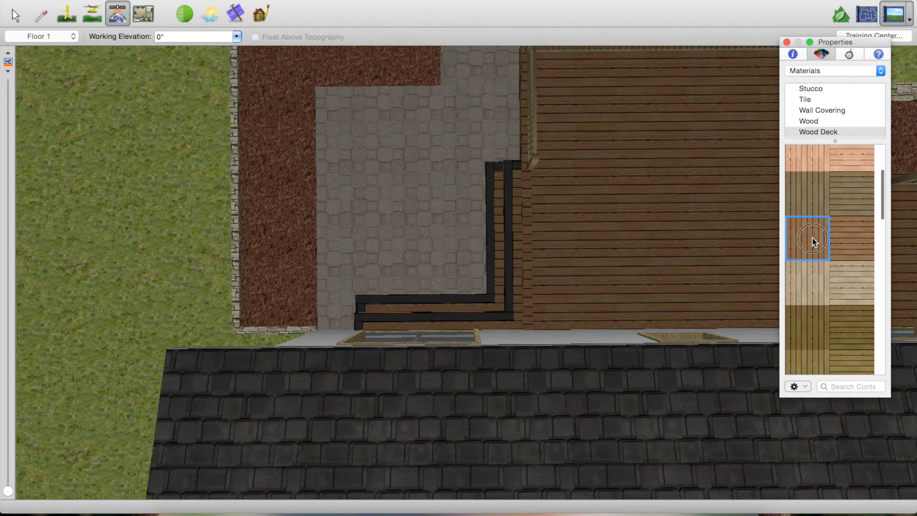
left_click(498, 230)
left_click(505, 236)
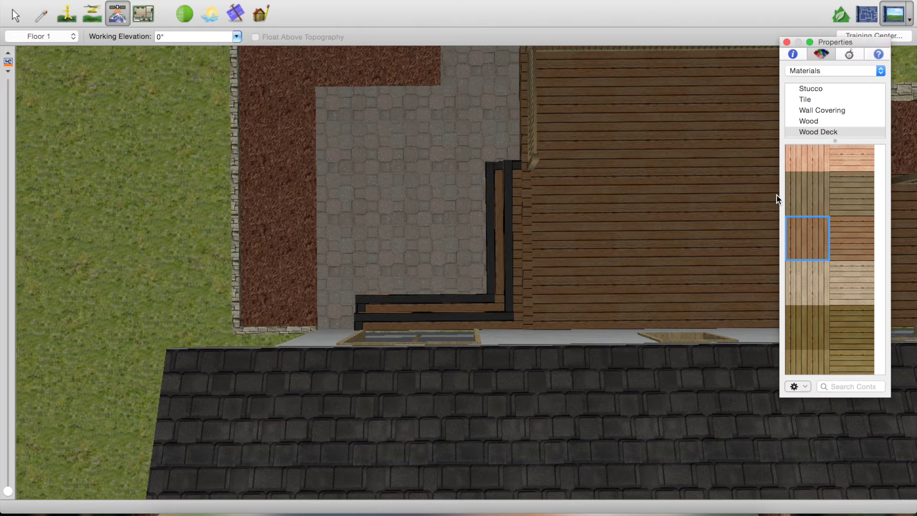
left_click(515, 236)
left_click(530, 241)
Apply the black vertical-plank material only to the main deck's border strip on the side with the L-shaped steps.
scroll(839, 259, "down", 10)
left_click(853, 305)
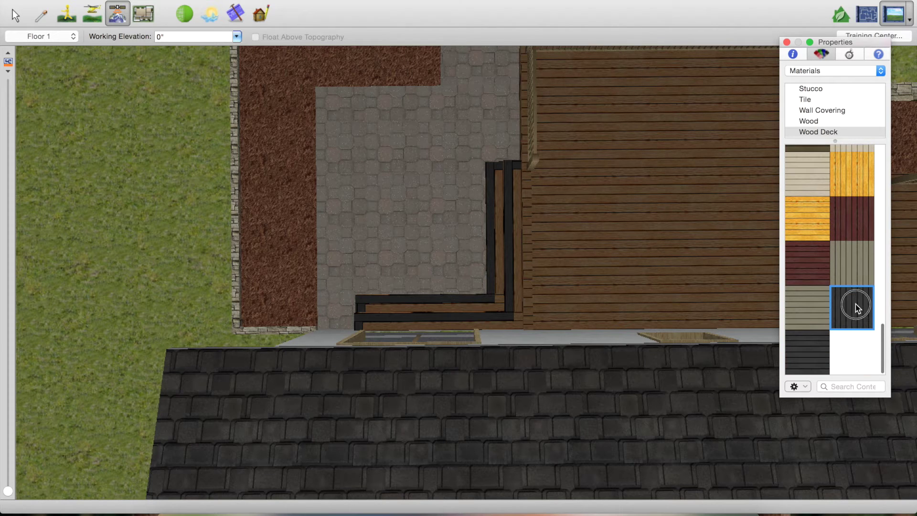
left_click(524, 203)
left_click(534, 204)
Apply the black horizontal-plank material only to the main deck's front border strip, opposite the house wall.
scroll(607, 178, "up", 3)
scroll(606, 177, "down", 5)
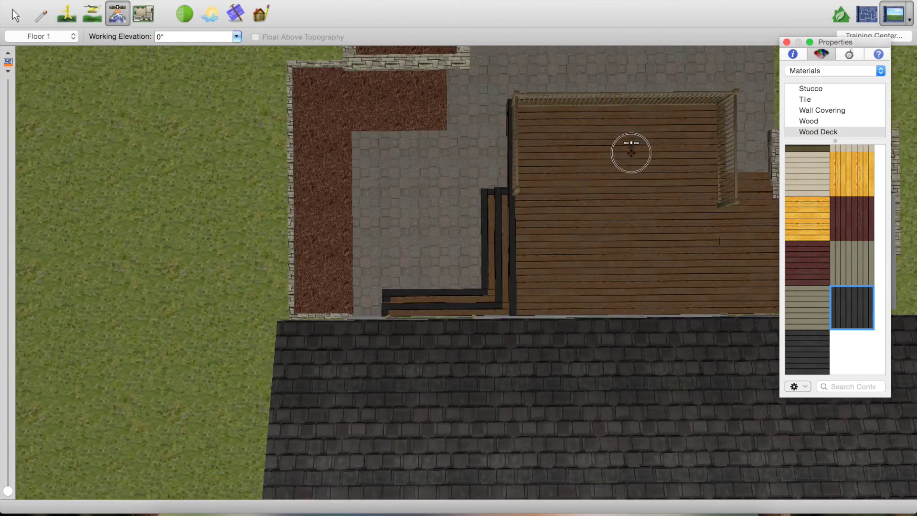
middle_click_drag(630, 148, 551, 200)
scroll(475, 270, "up", 5)
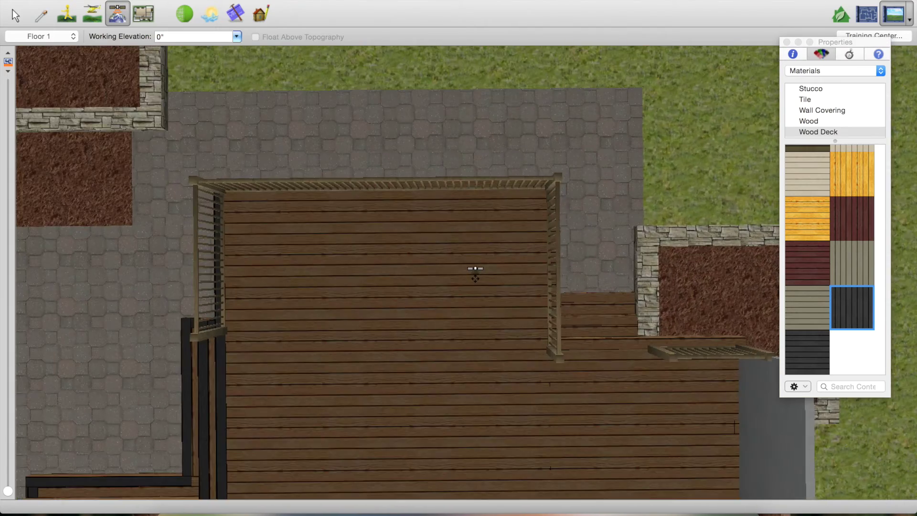
scroll(490, 245, "down", 5)
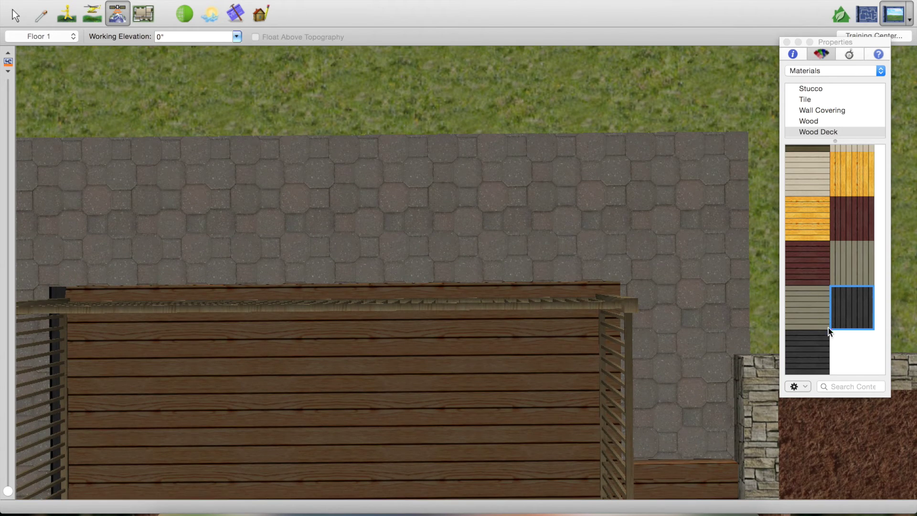
left_click(826, 334)
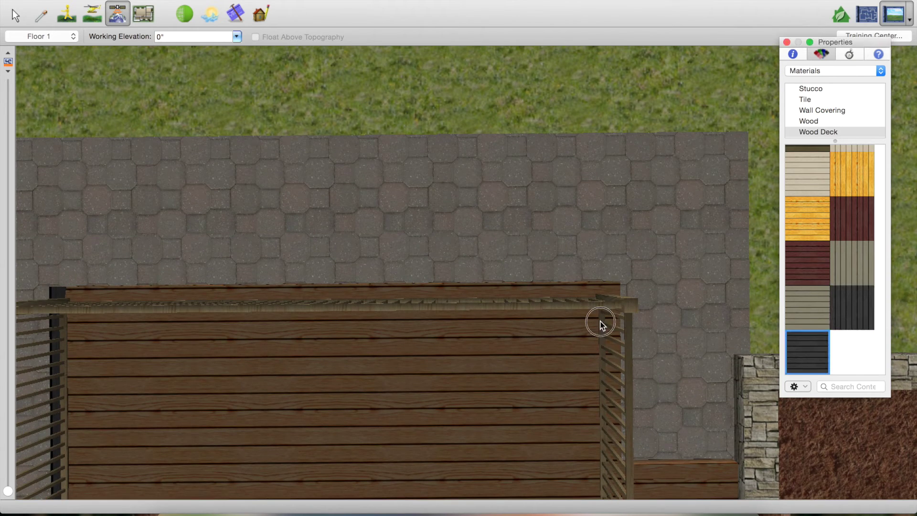
left_click(559, 297)
left_click(582, 296)
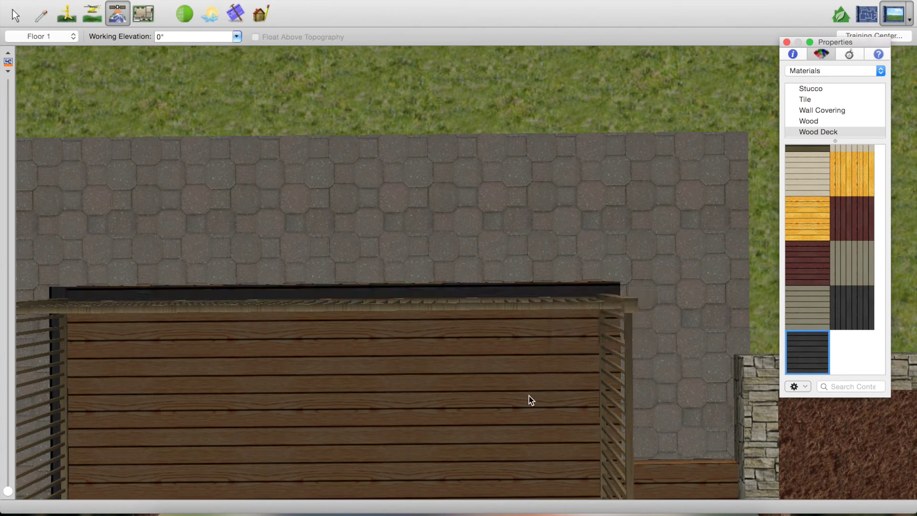
Apply the black vertical-plank material only to the main deck's border strip on the side toward the small deck section.
left_click(855, 307)
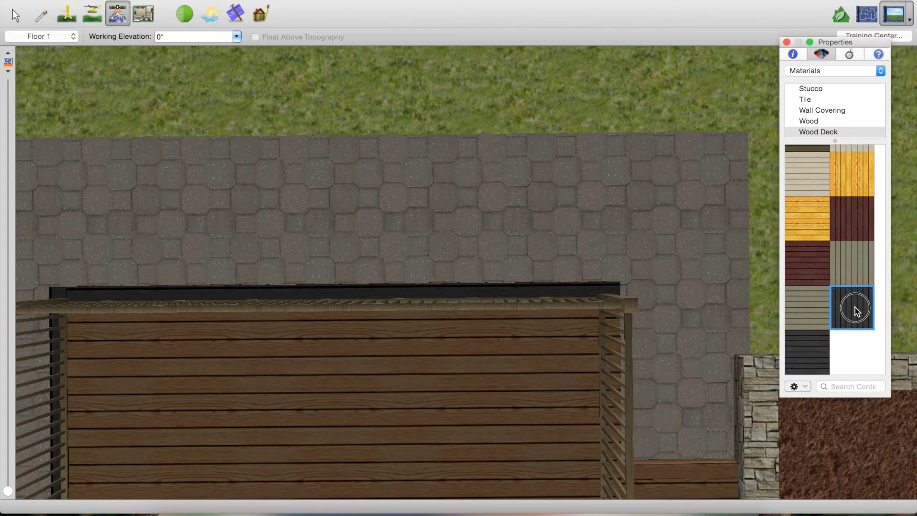
left_click(612, 334)
left_click(637, 340)
Apply the black horizontal-plank material only to the small deck section's front border strip, above the straight steps.
left_click_drag(551, 414, 502, 377)
left_click(822, 347)
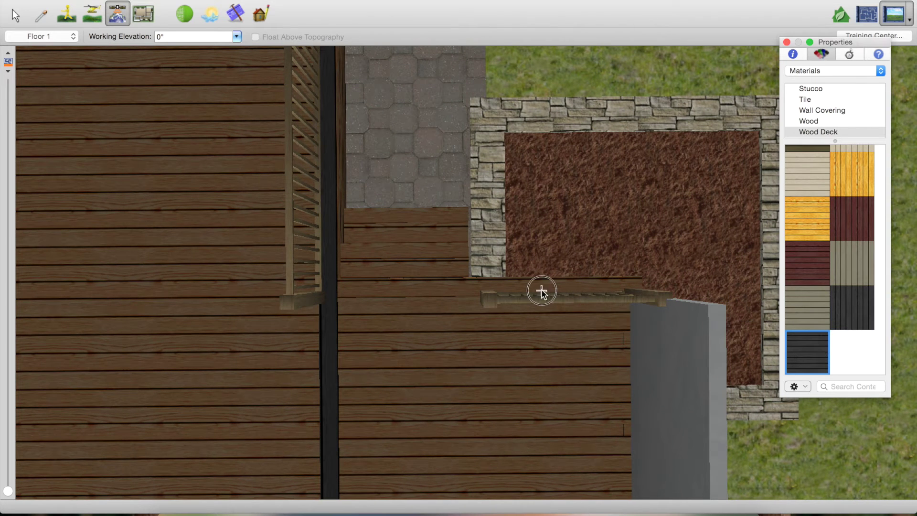
left_click(445, 300)
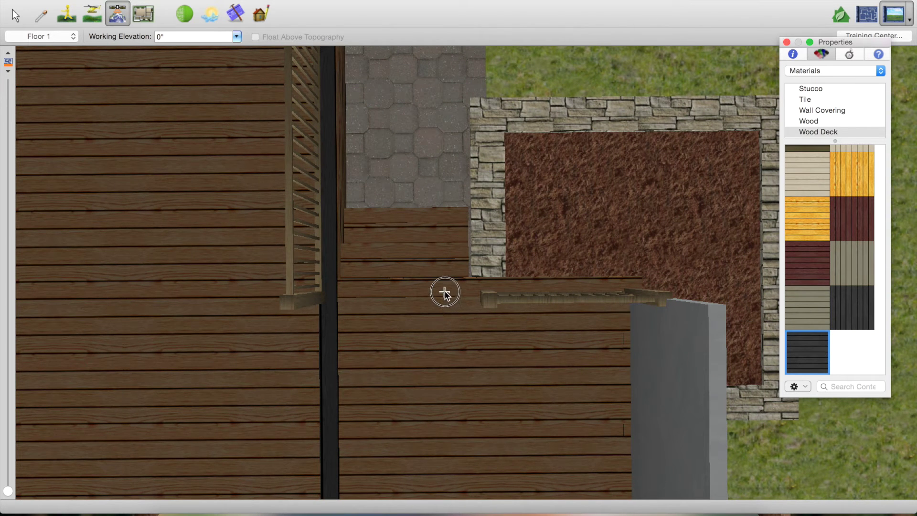
left_click(456, 299)
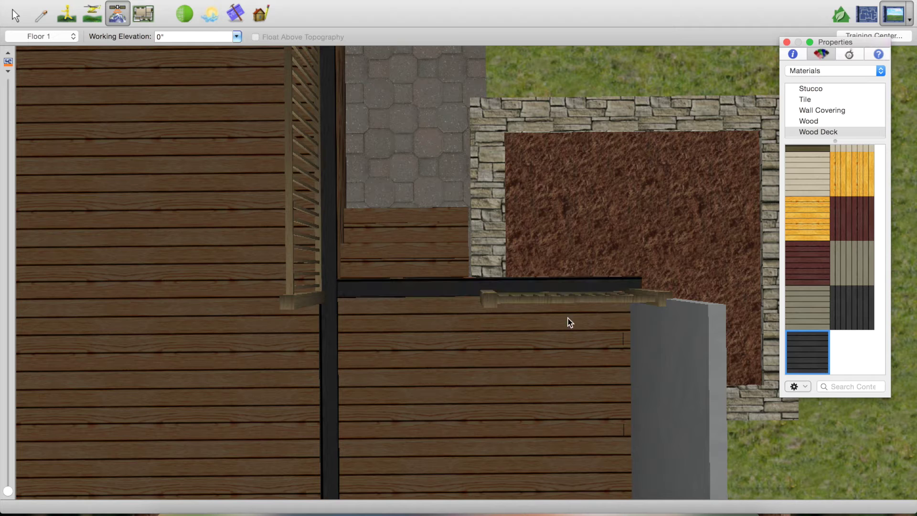
Apply the black vertical-plank material only to the small deck section's border strip along the side wall.
left_click(845, 308)
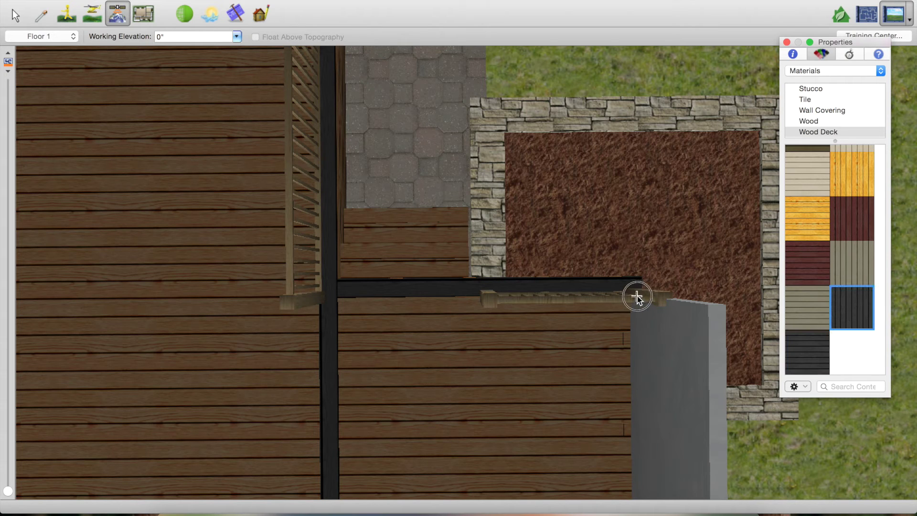
left_click(630, 337)
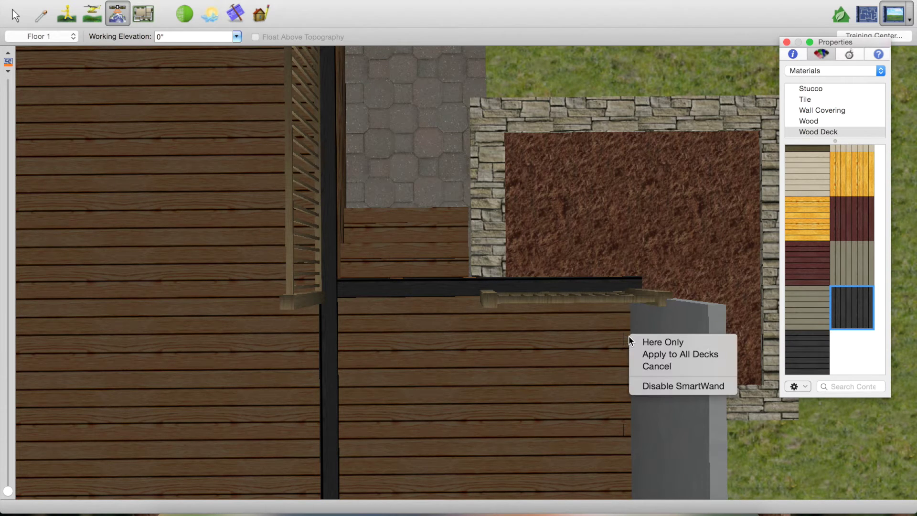
left_click(641, 340)
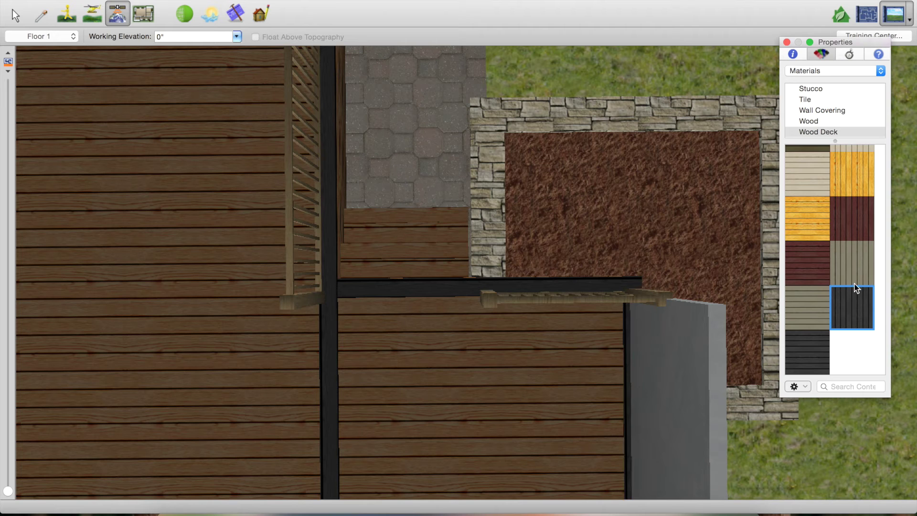
Apply the black horizontal-plank material individually to the front border strips of both steps leading down from the small deck section.
left_click(816, 343)
left_click(414, 259)
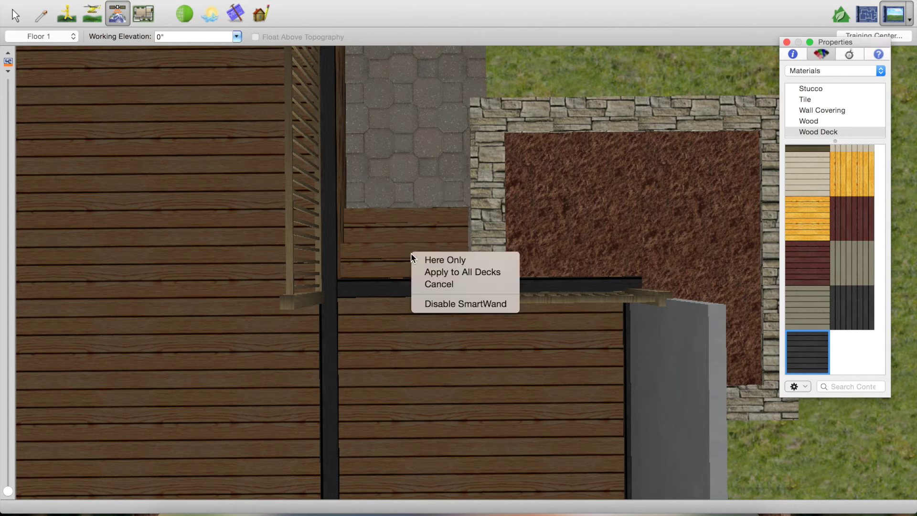
left_click(444, 259)
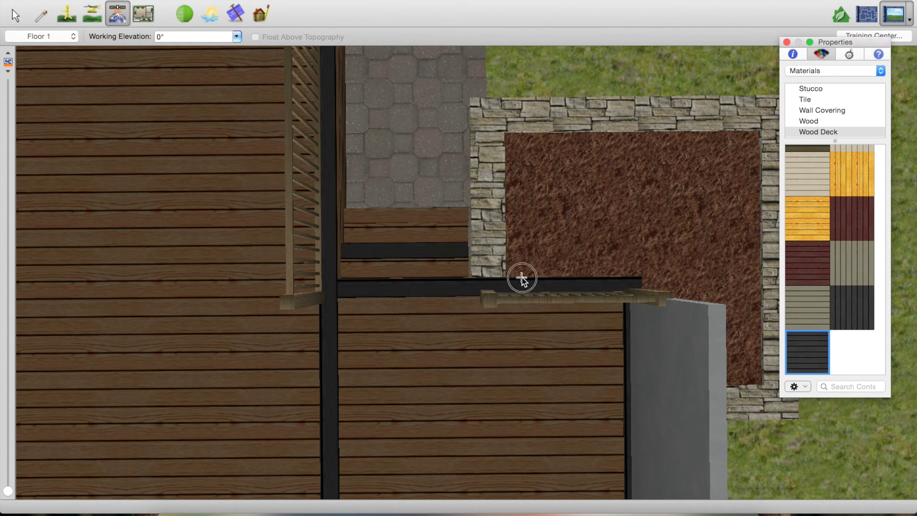
left_click(425, 216)
left_click(426, 220)
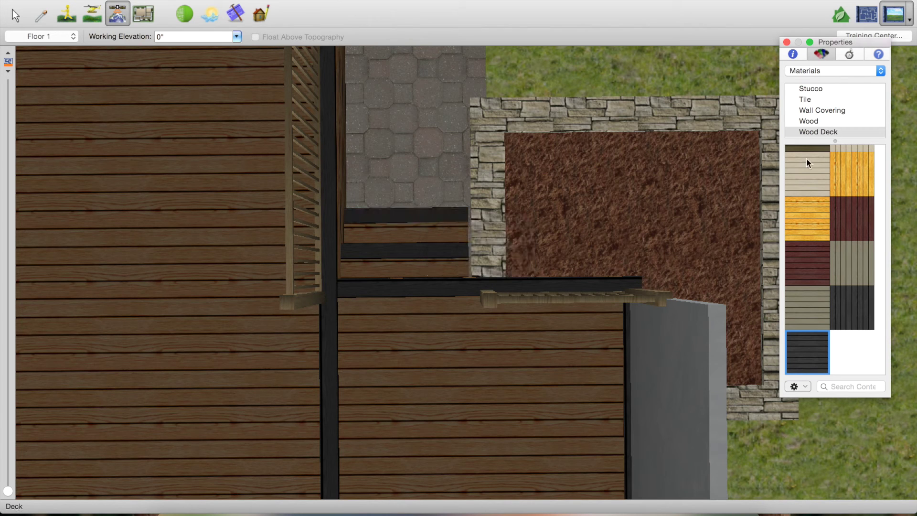
Apply the reddish-brown horizontal-plank wood deck material to the side wall at the end of the small deck section.
left_click(910, 18)
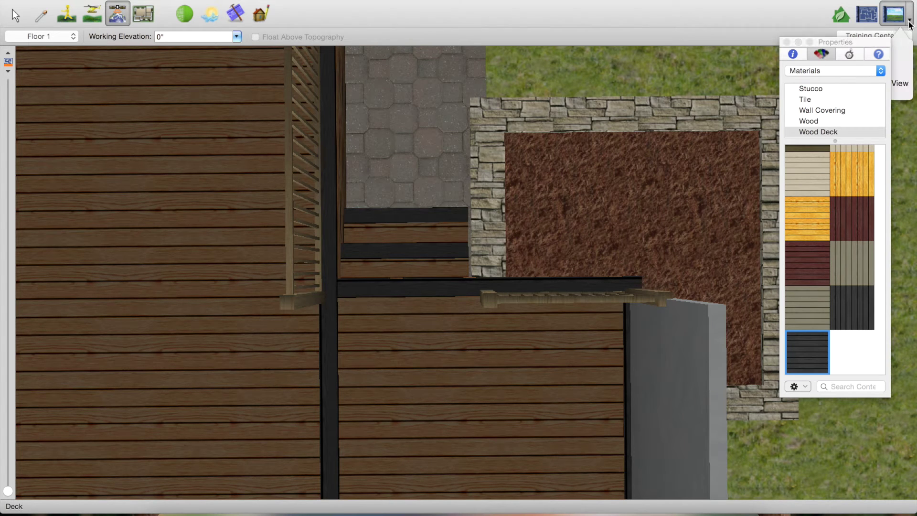
left_click(902, 54)
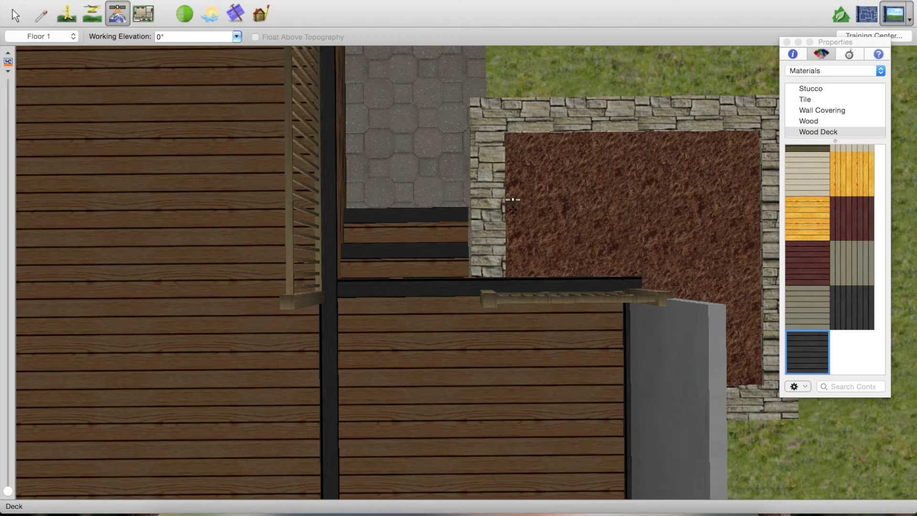
left_click_drag(487, 269, 528, 446)
left_click(47, 21)
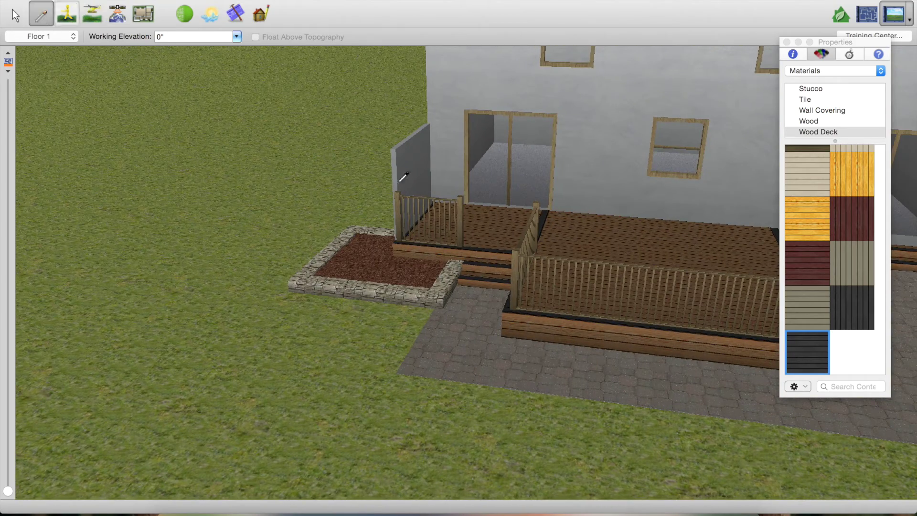
left_click(616, 246)
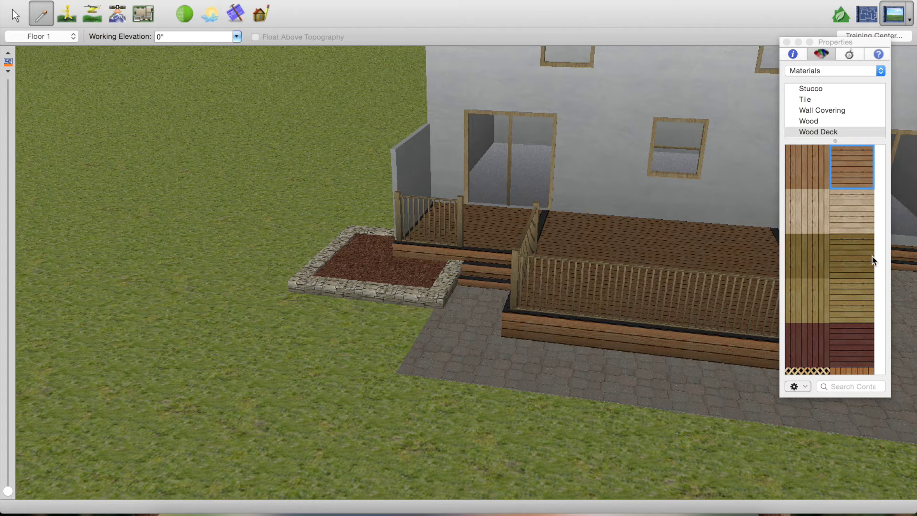
left_click(414, 167)
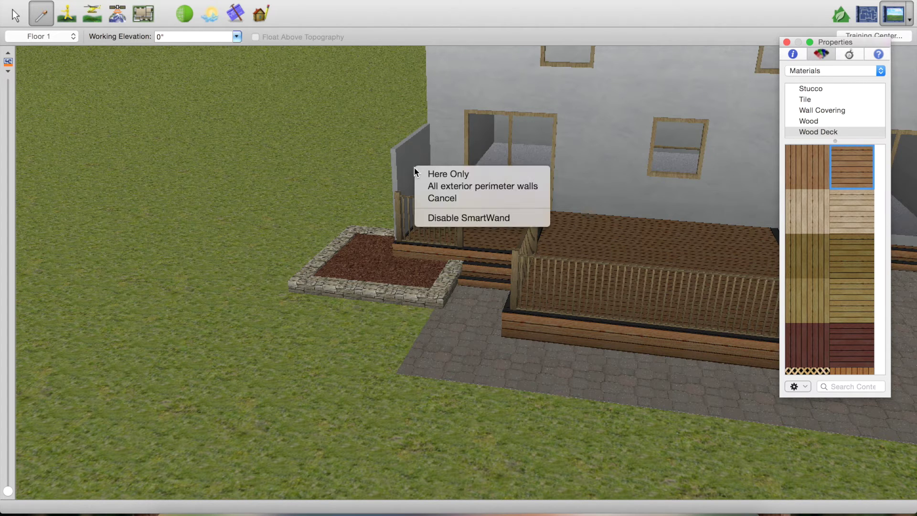
left_click(435, 186)
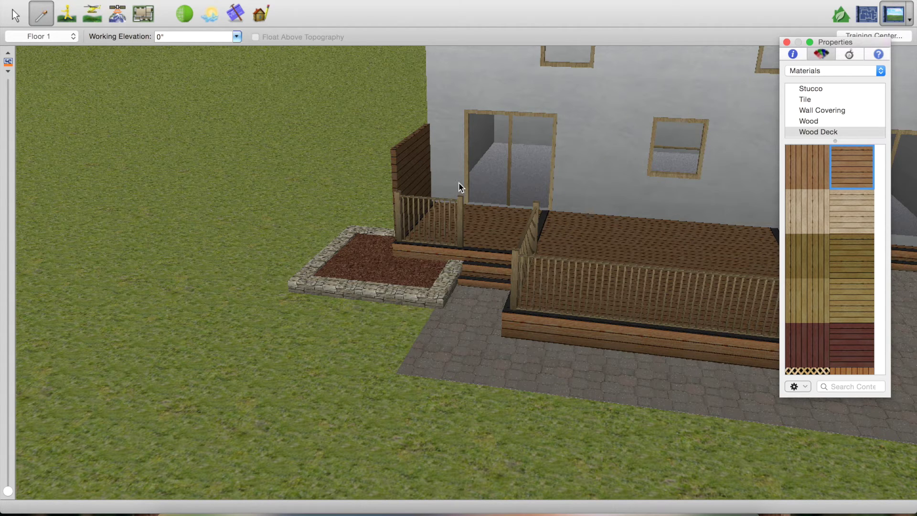
Apply the black vertical-plank material to the side wall's top edge and its exposed front end.
left_click(92, 18)
left_click_drag(477, 180, 592, 207)
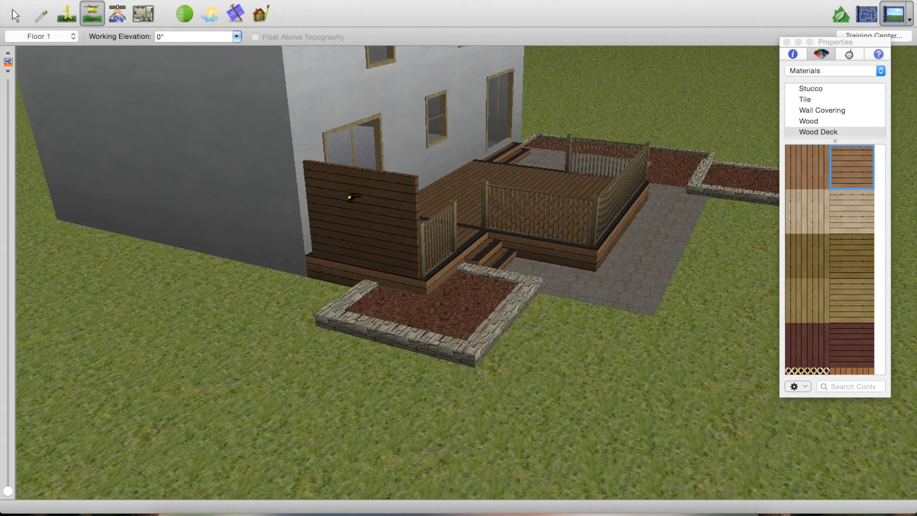
left_click_drag(424, 224, 292, 260)
left_click_drag(409, 264, 456, 273)
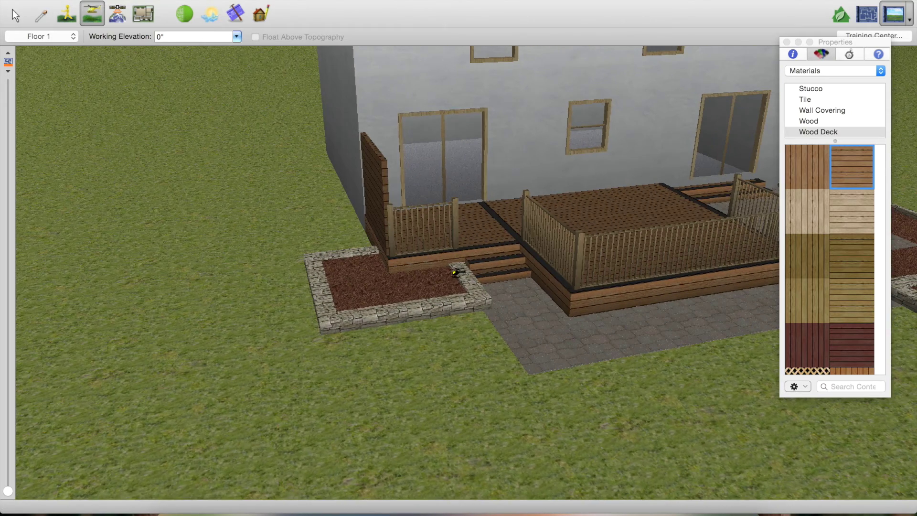
scroll(838, 273, "down", 10)
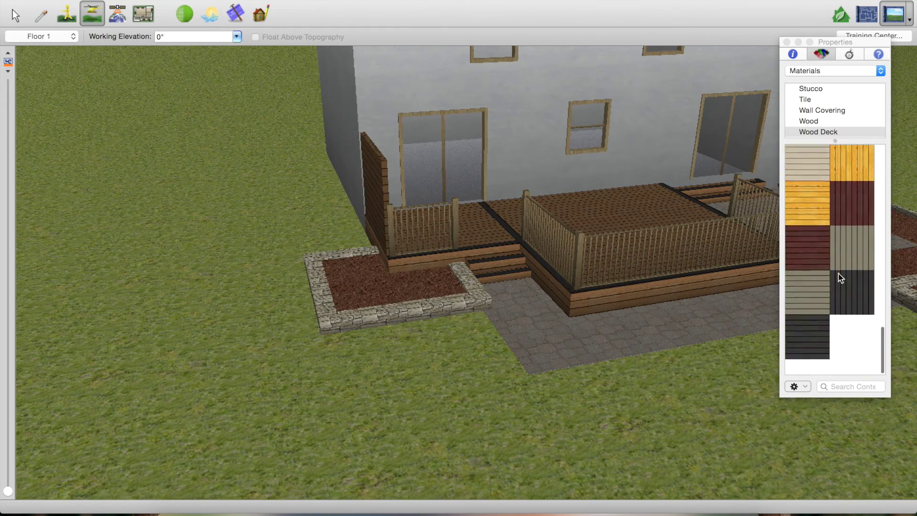
left_click_drag(853, 303, 373, 151)
left_click(382, 152)
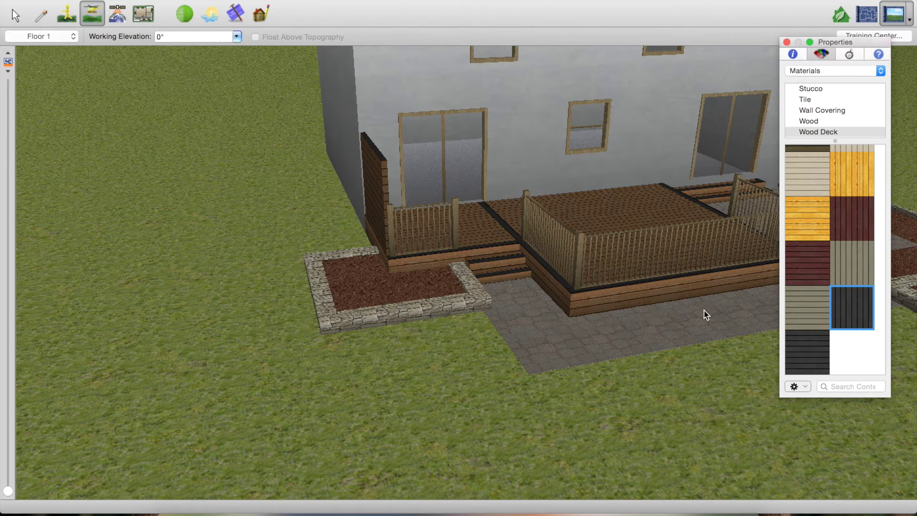
left_click_drag(680, 296, 392, 193)
left_click(391, 190)
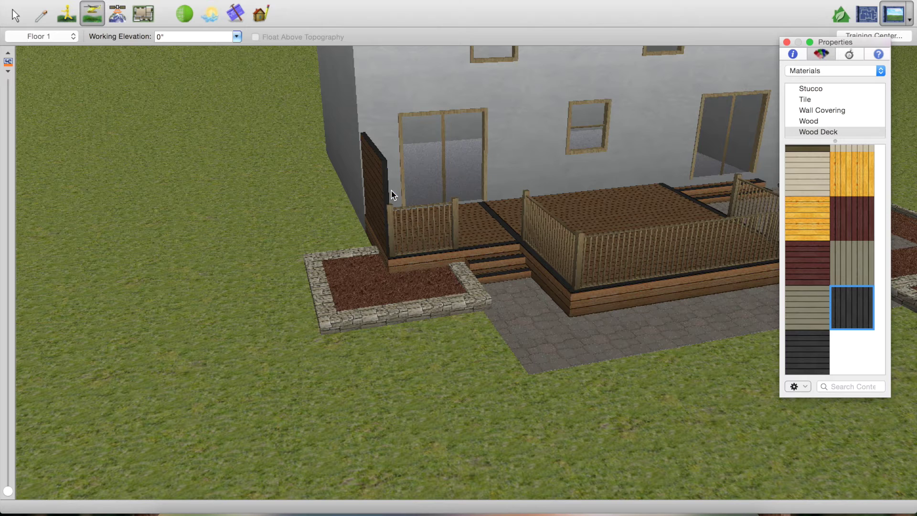
Apply black from the Gray Tones colors to all exterior railing posts.
left_click(844, 68)
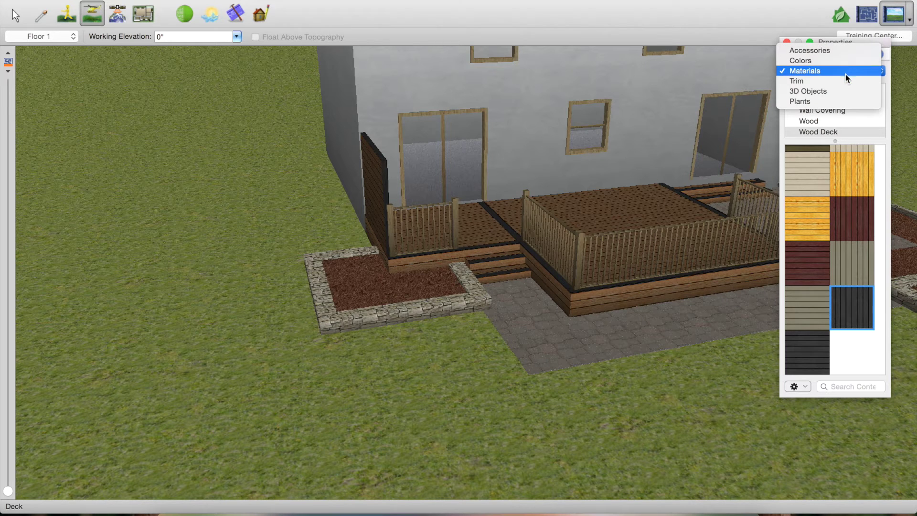
left_click(840, 61)
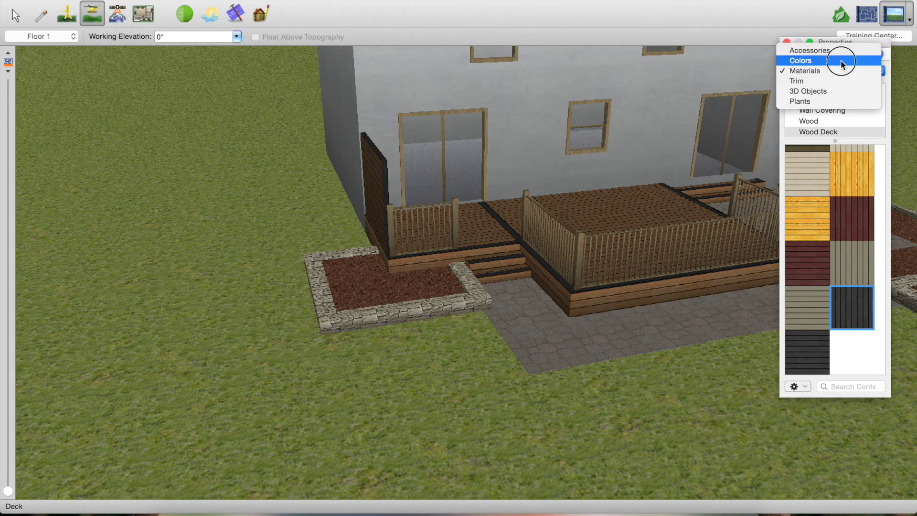
scroll(857, 361, "down", 2)
left_click(857, 363)
left_click(578, 262)
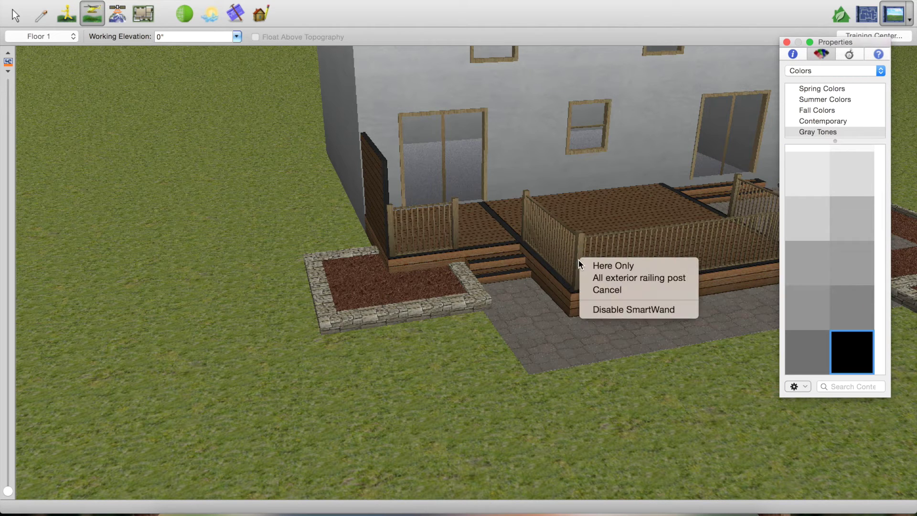
left_click(630, 277)
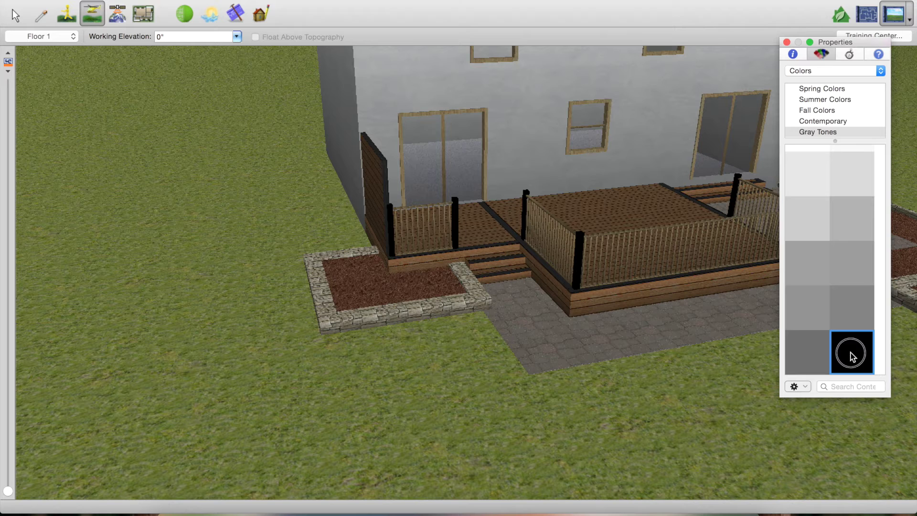
Apply the Gray Tones black to all exterior hand rails and all exterior railing spindles, and close the material library.
left_click(563, 228)
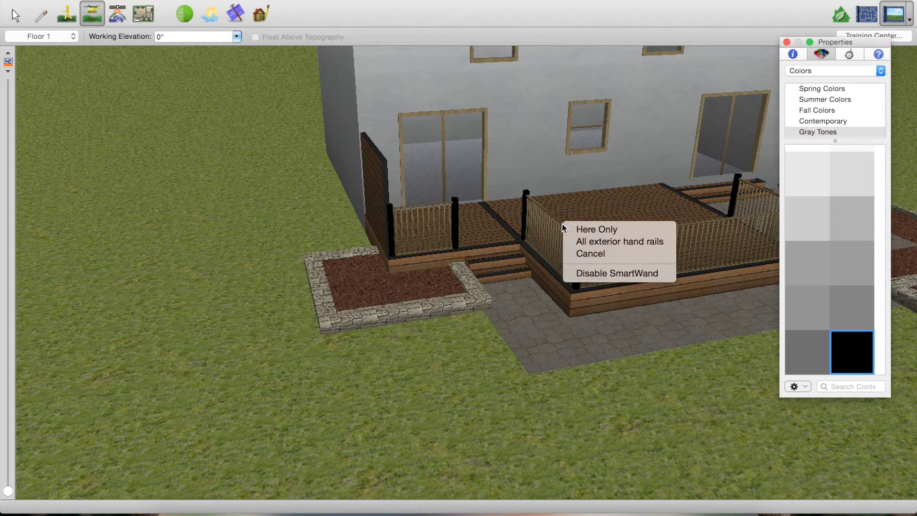
left_click(587, 242)
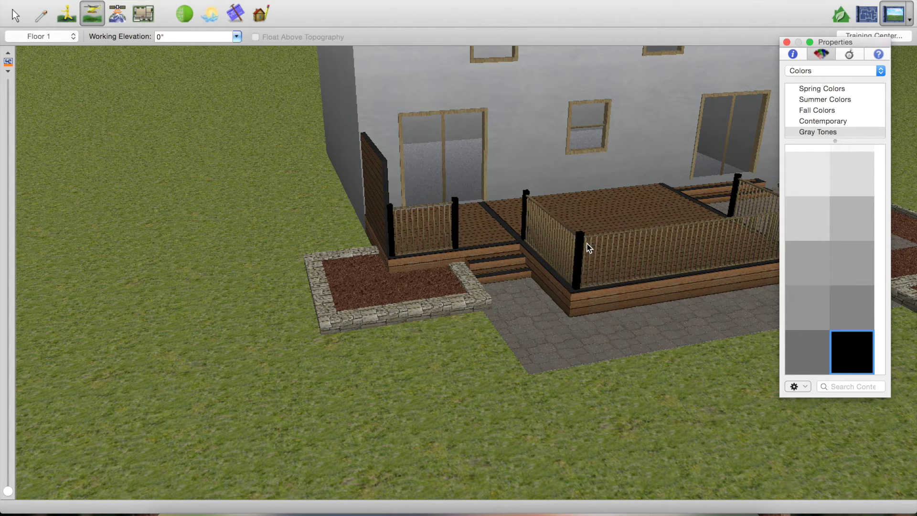
left_click(855, 344)
left_click(633, 261)
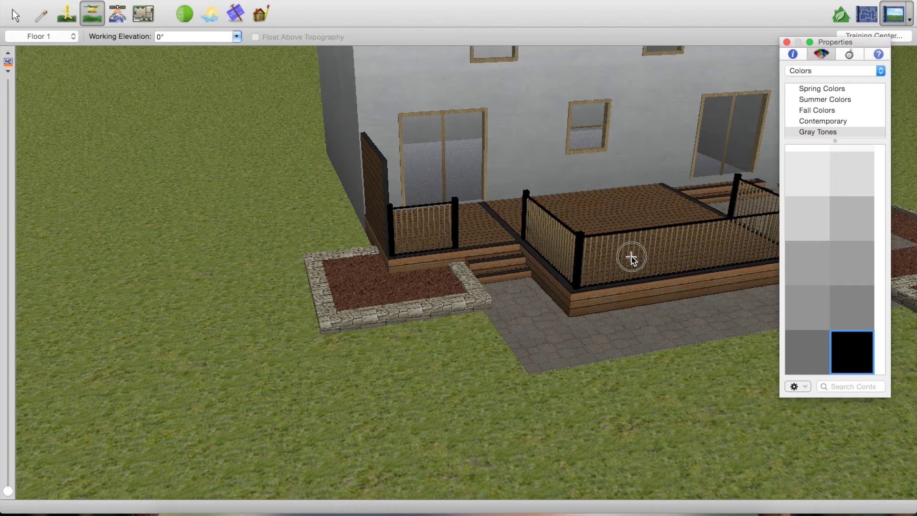
left_click(632, 258)
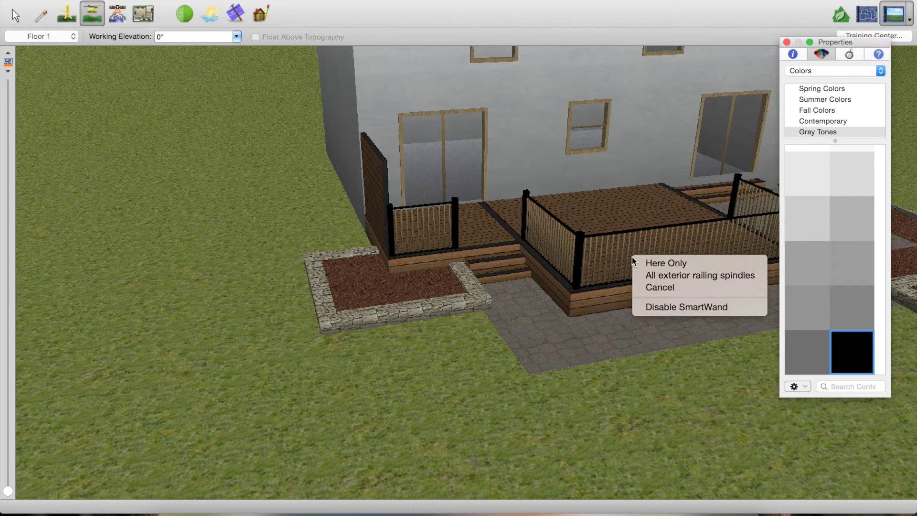
left_click(659, 276)
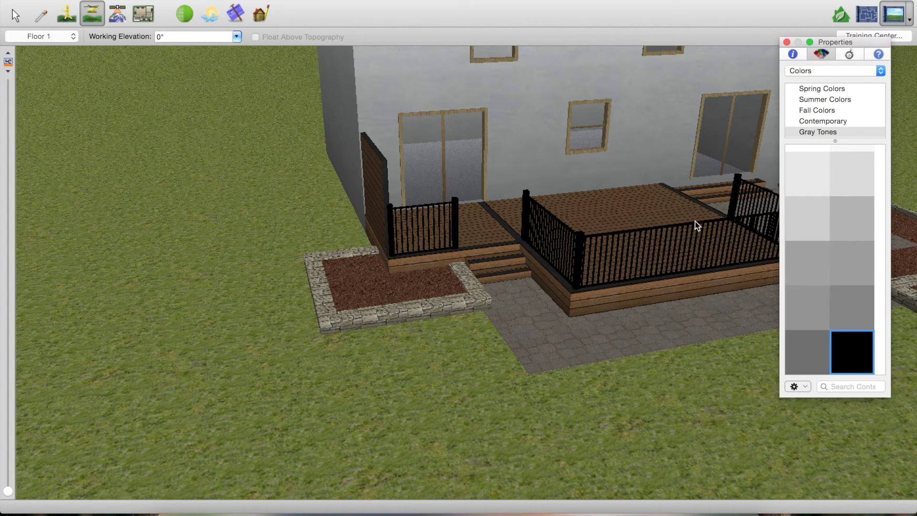
left_click(787, 42)
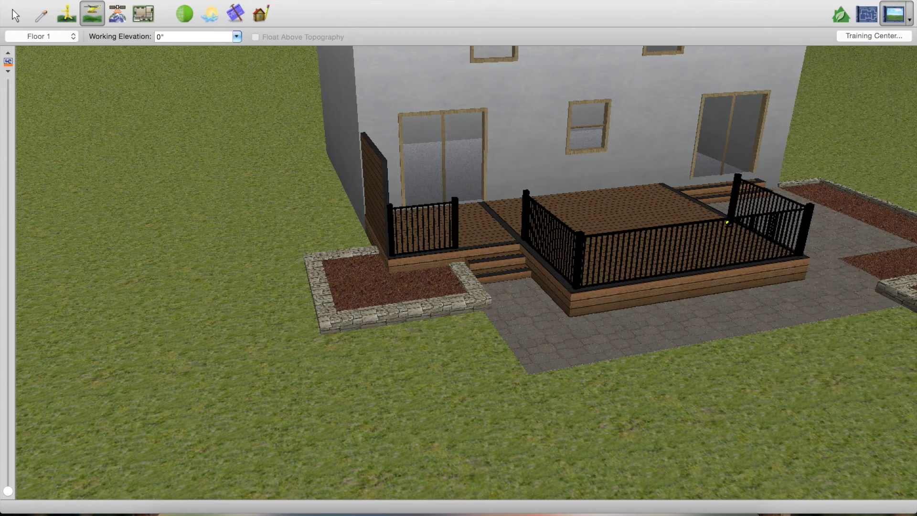
Return to the 2D plan around the deck and bring up the landscape tools.
left_click_drag(752, 274, 623, 299)
left_click_drag(583, 333, 764, 297)
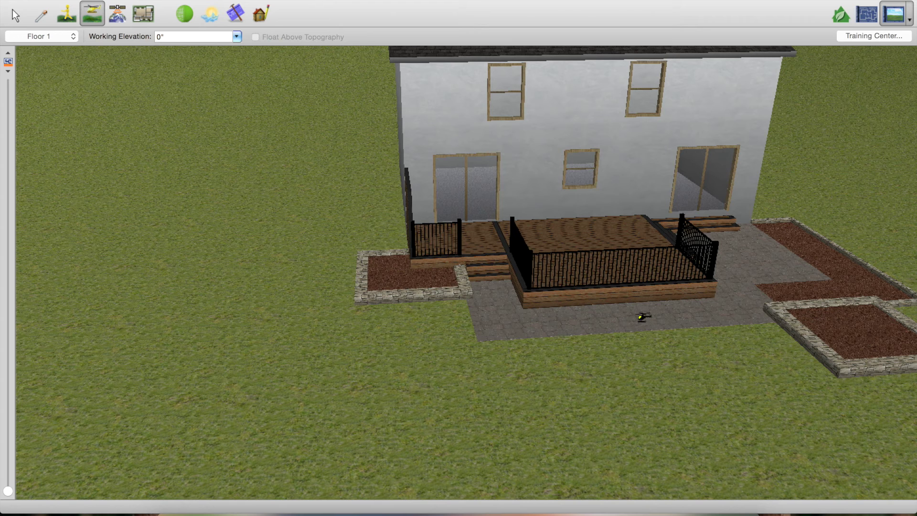
left_click(867, 14)
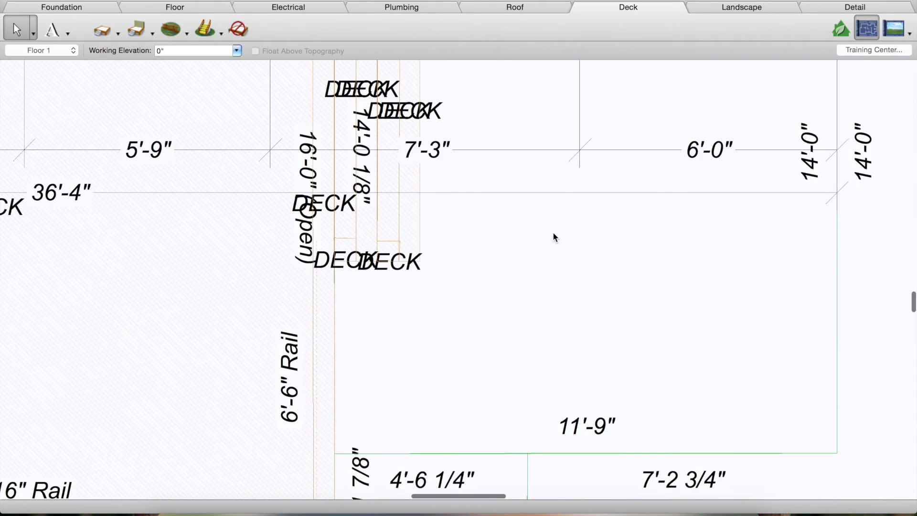
scroll(554, 237, "down", 2)
scroll(553, 234, "down", 2)
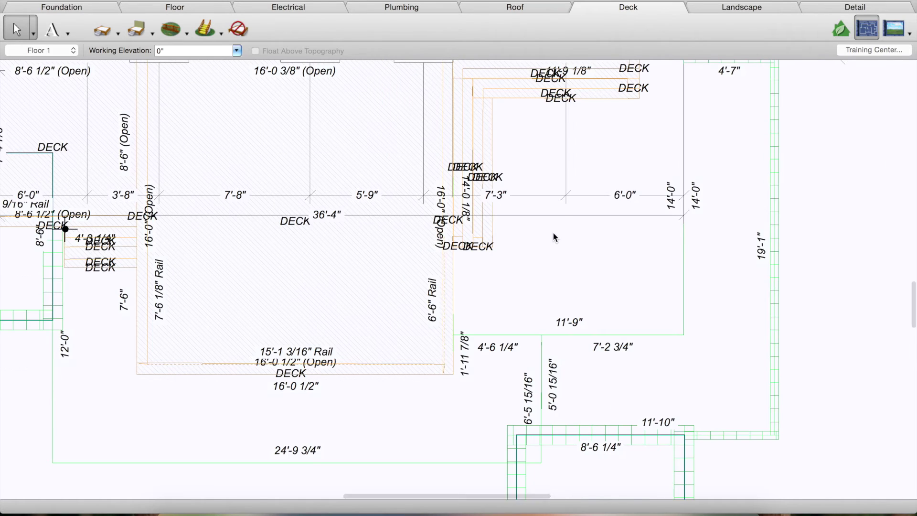
scroll(563, 213, "up", 2)
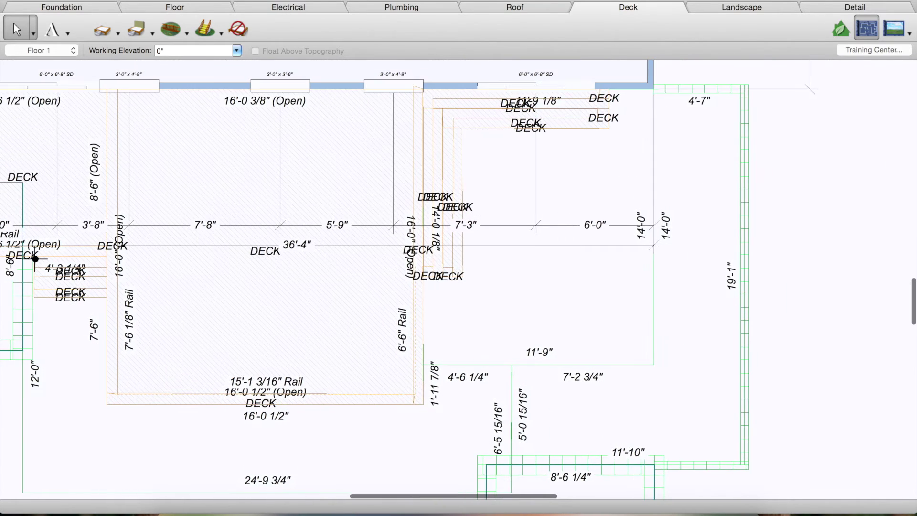
left_click(758, 13)
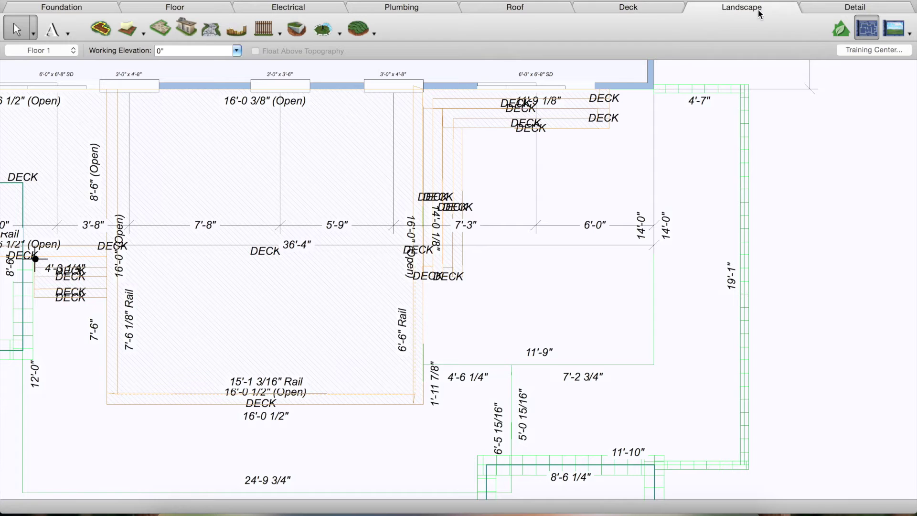
Draw an L-shaped patio strip about 7 1/8" wide at the house end, inside the 14'-0" and 11'-9" outer edges of the area beside the deck.
left_click(159, 29)
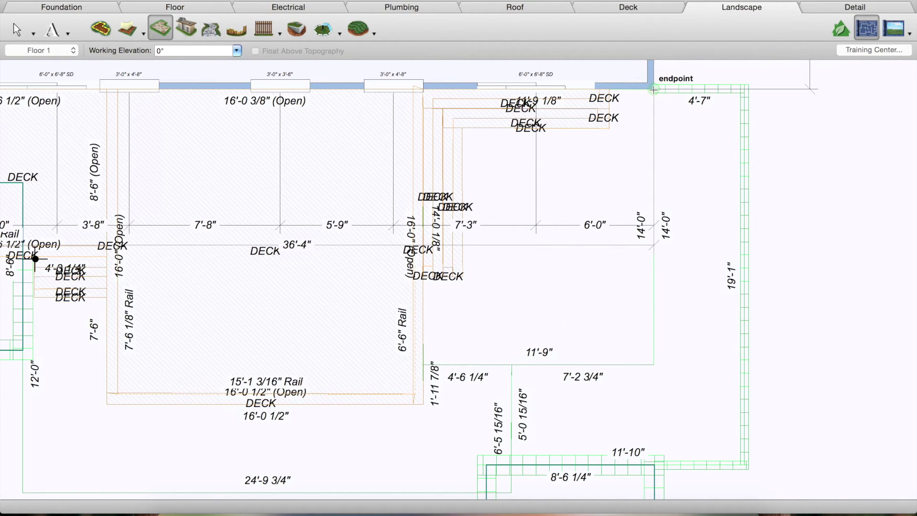
mouse_move(653, 89)
left_mouse_down()
mouse_move(678, 173)
mouse_move(655, 266)
mouse_move(657, 362)
left_mouse_up()
mouse_move(657, 361)
left_mouse_down()
mouse_move(426, 364)
mouse_move(422, 353)
mouse_move(593, 344)
mouse_move(640, 356)
mouse_move(642, 89)
left_mouse_up()
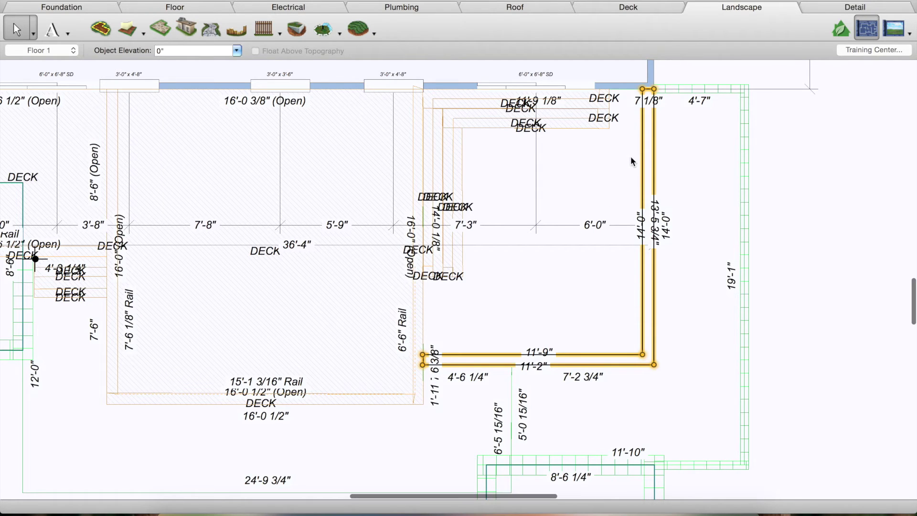
Narrow the 14'-0" leg of the L-shaped patio strip to about 5 1/8" by moving its inner edge outward.
scroll(630, 162, "up", 2)
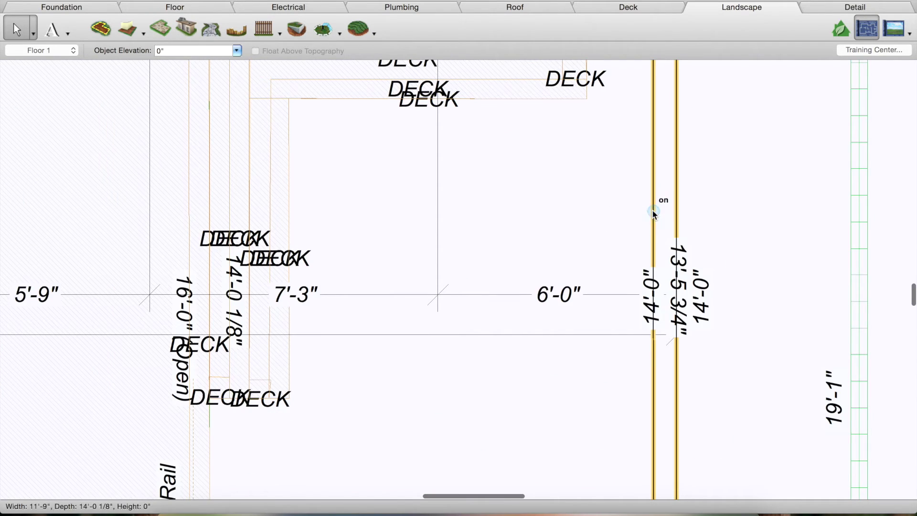
left_click_drag(653, 213, 661, 210)
scroll(660, 210, "up", 5)
scroll(661, 210, "down", 15)
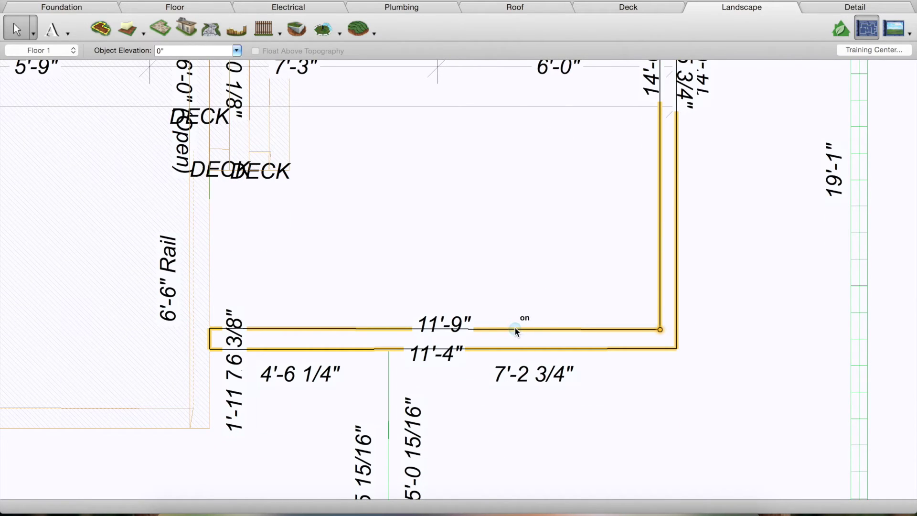
Narrow the 11'-9" leg of the L-shaped patio strip to about 5 7/16" by moving its inner edge outward.
left_click(514, 327)
left_click_drag(501, 339, 499, 339)
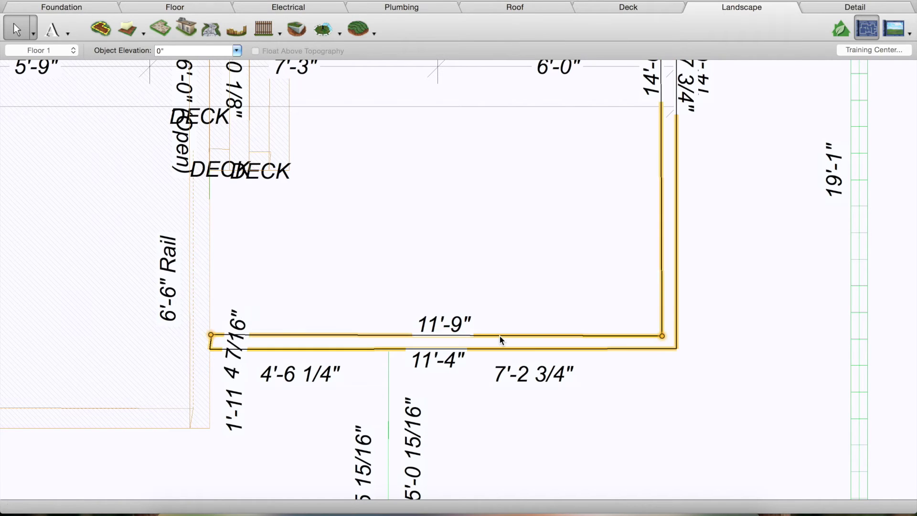
scroll(499, 334, "up", 3)
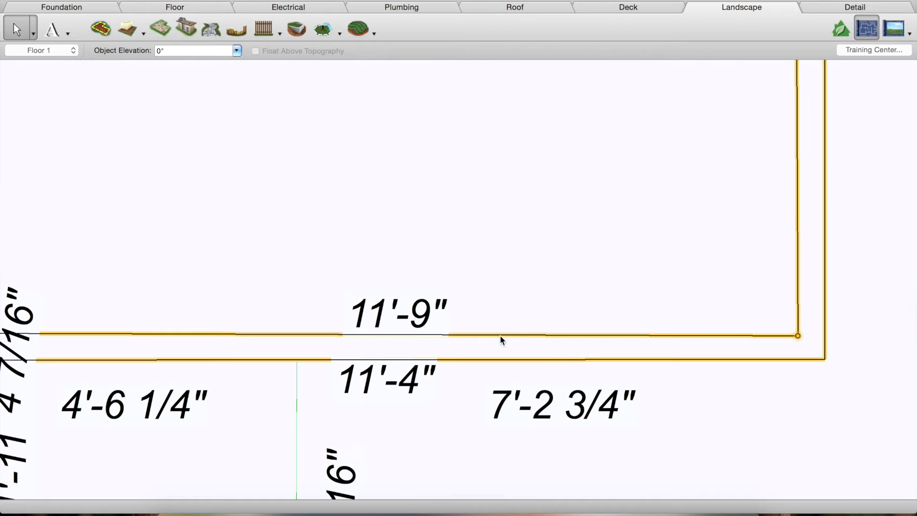
left_click_drag(519, 331, 519, 327)
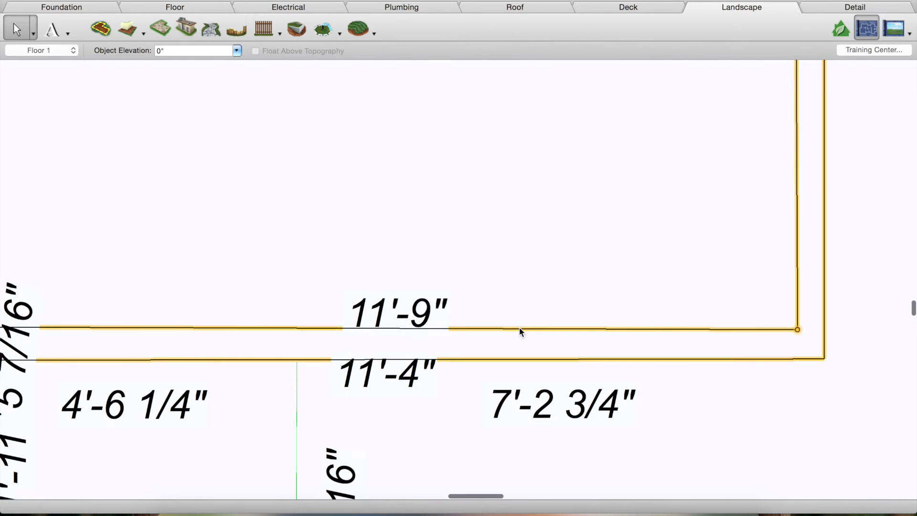
scroll(519, 328, "down", 2)
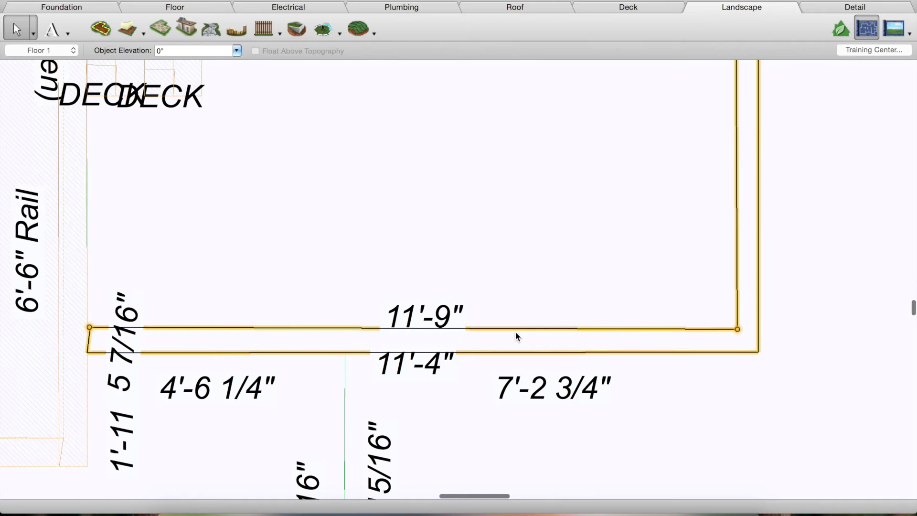
scroll(515, 334, "down", 3)
scroll(514, 270, "down", 2)
scroll(514, 270, "up", 2)
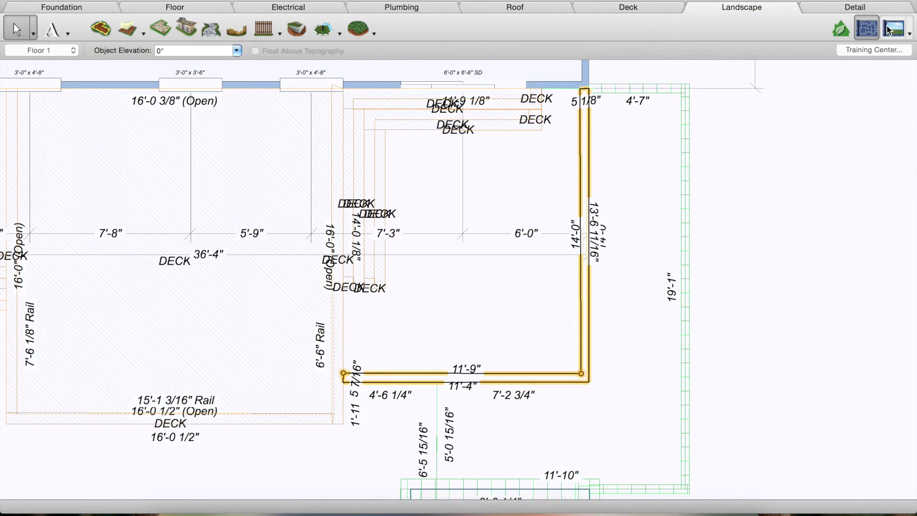
Open the patio properties for the L-shaped strip and set its thickness to 1/2".
left_click(276, 1)
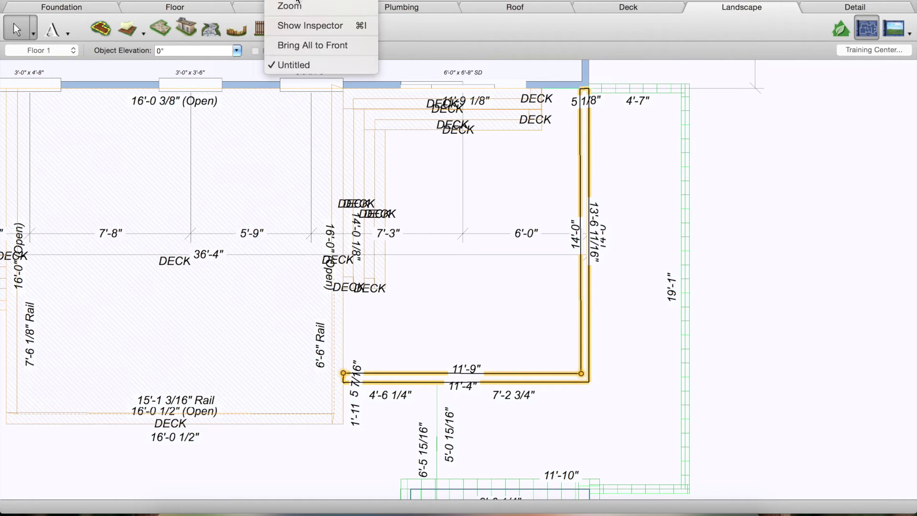
left_click(301, 24)
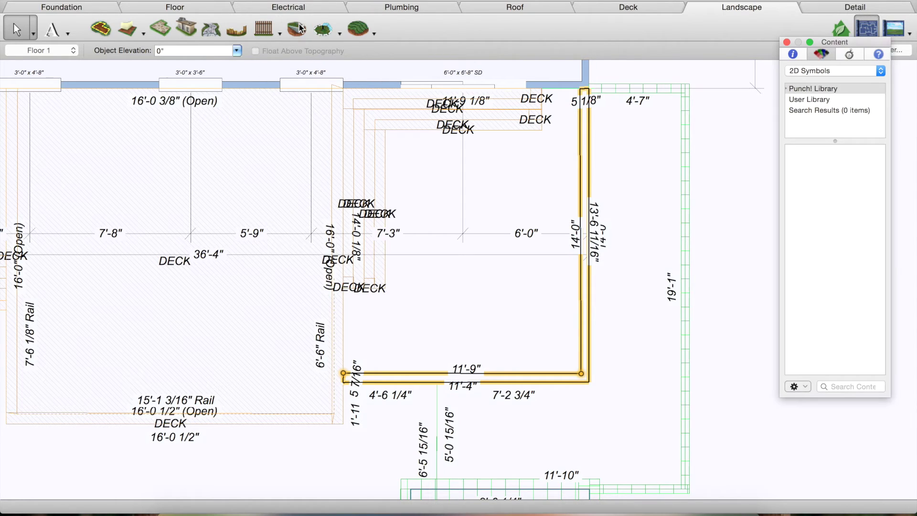
left_click(581, 149)
left_click(797, 54)
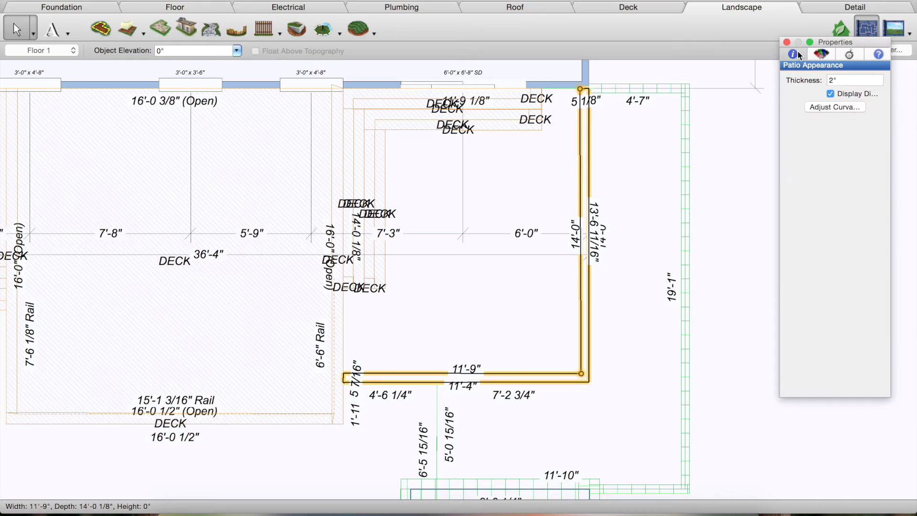
left_click(846, 78)
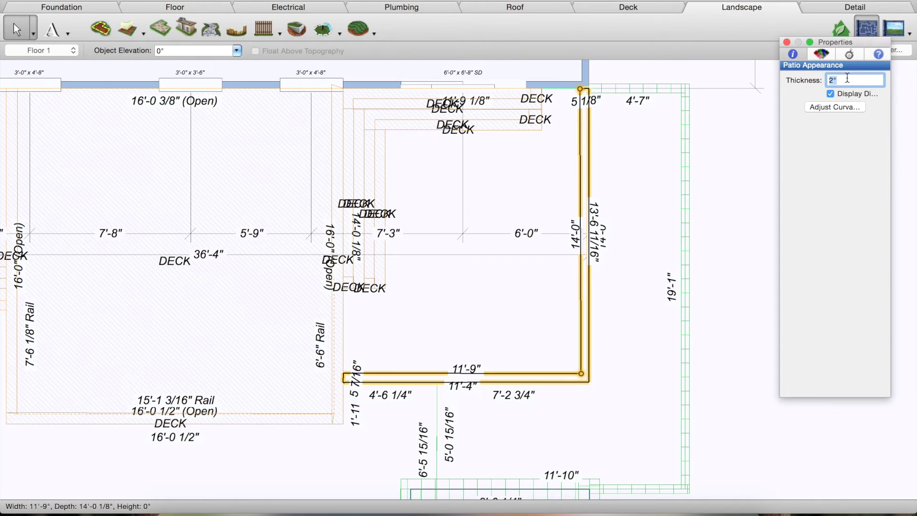
type(".5")
key("Return")
Duplicate the L-shaped patio strip and place the copy directly against the inner edge of the original.
left_click(581, 290)
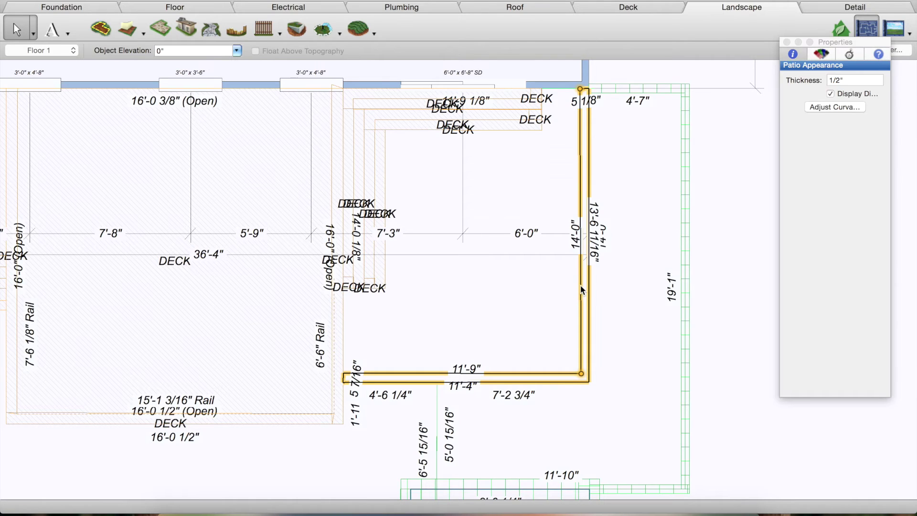
key("ctrl+z")
left_click_drag(577, 285, 571, 235)
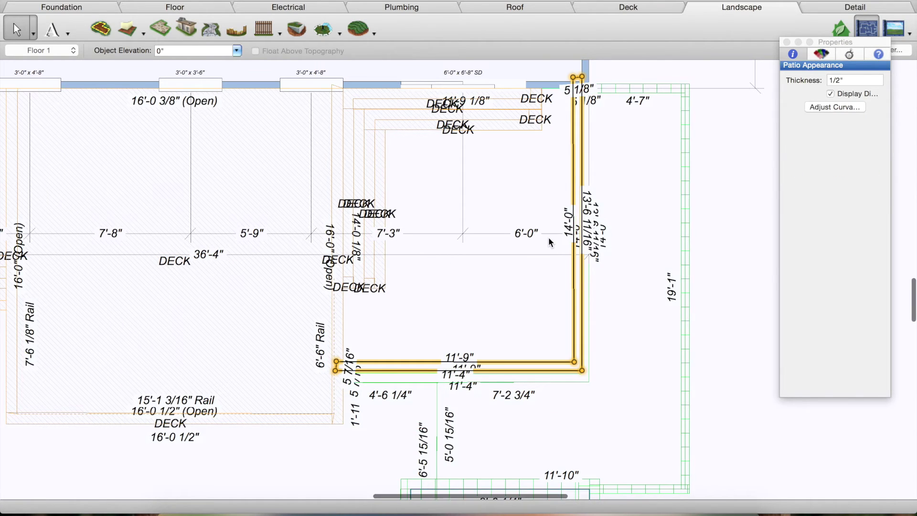
scroll(548, 236, "up", 3)
scroll(563, 249, "down", 1)
left_click_drag(581, 264, 612, 271)
scroll(581, 265, "up", 3)
scroll(610, 267, "down", 3)
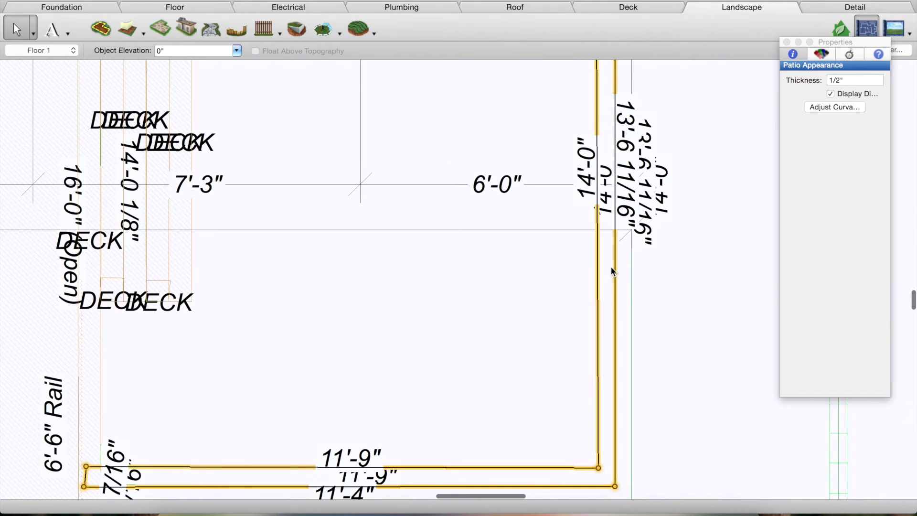
scroll(564, 272, "down", 1)
left_click(565, 271)
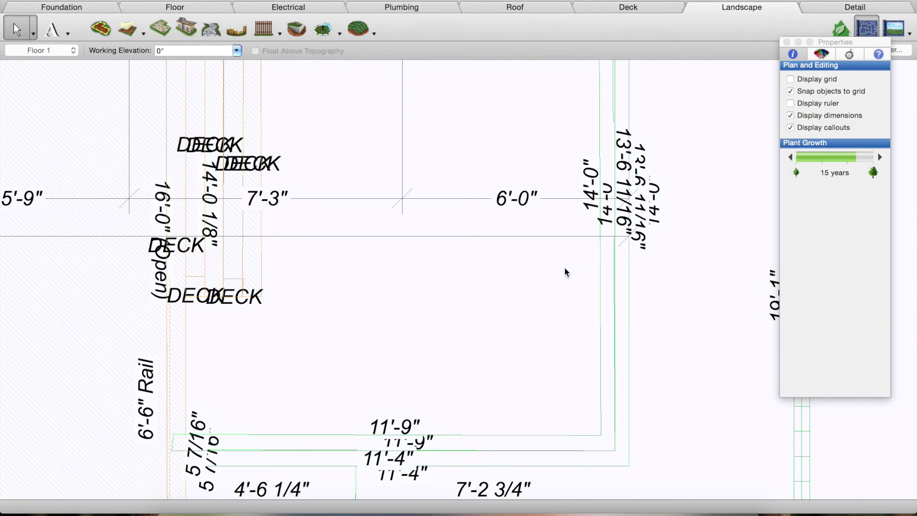
Widen the inner copy to about 11 5/16" along its long leg and about 1'-0 3/4" along its 11'-9" leg.
left_click(597, 270)
left_click_drag(601, 259, 582, 258)
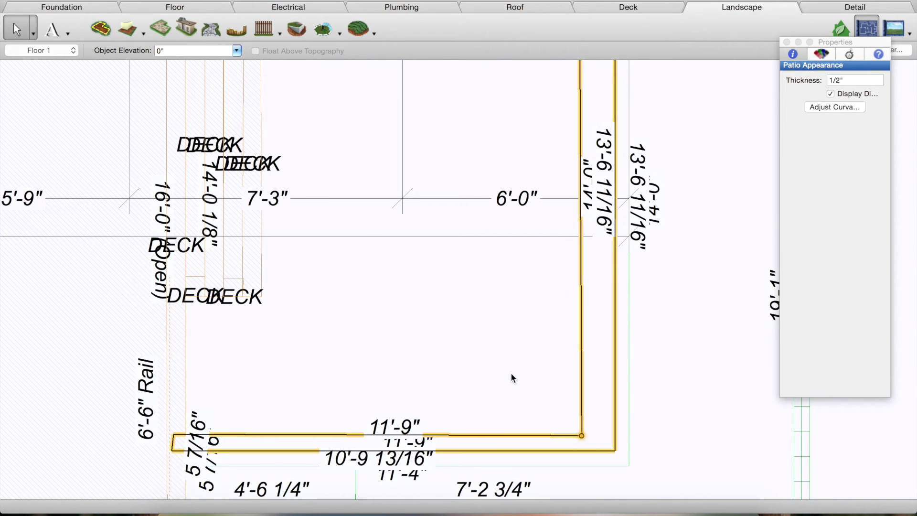
left_click_drag(505, 432, 502, 413)
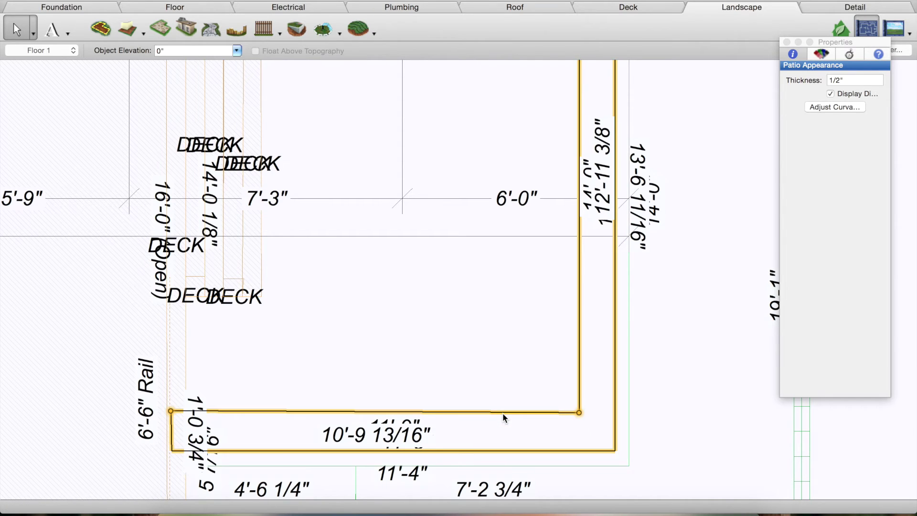
Duplicate the narrow outer L-shaped strip and place the copy along the inner edge of the wide strip.
left_click(626, 371)
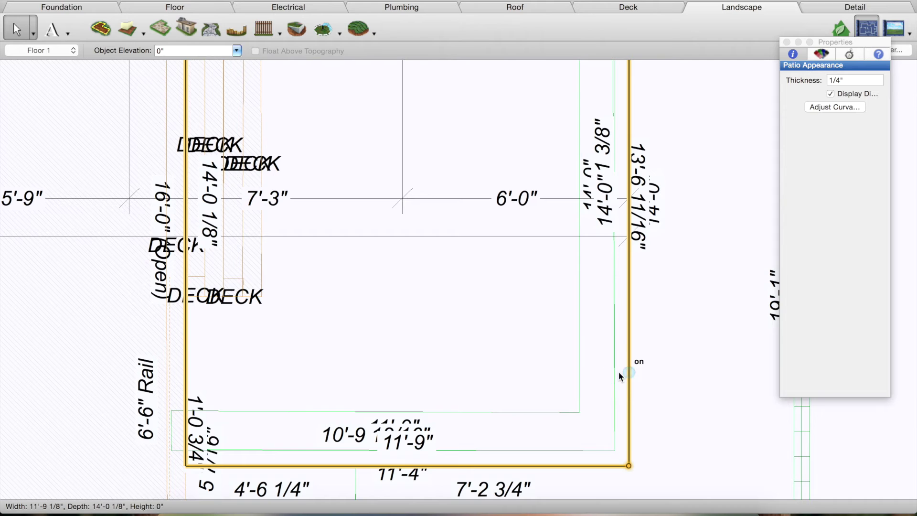
left_click(618, 372)
scroll(626, 313, "up", 5)
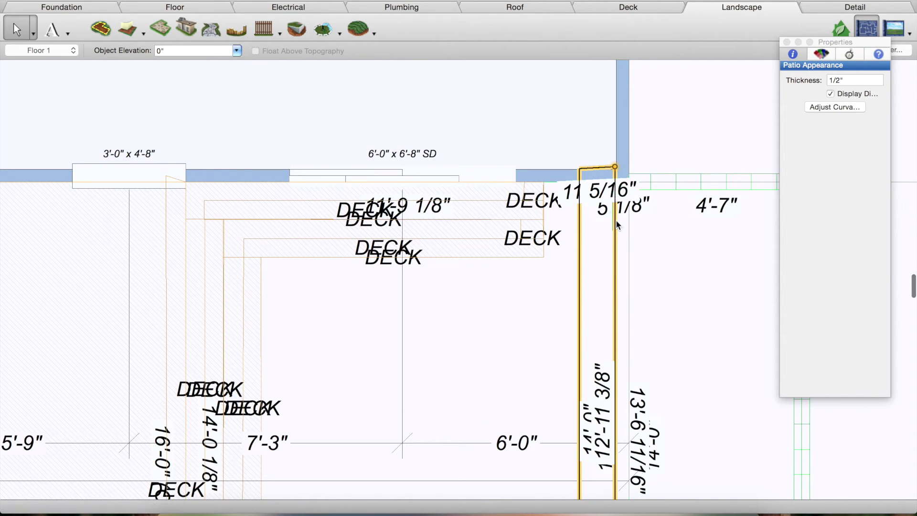
scroll(616, 220, "down", 10)
scroll(618, 262, "up", 5)
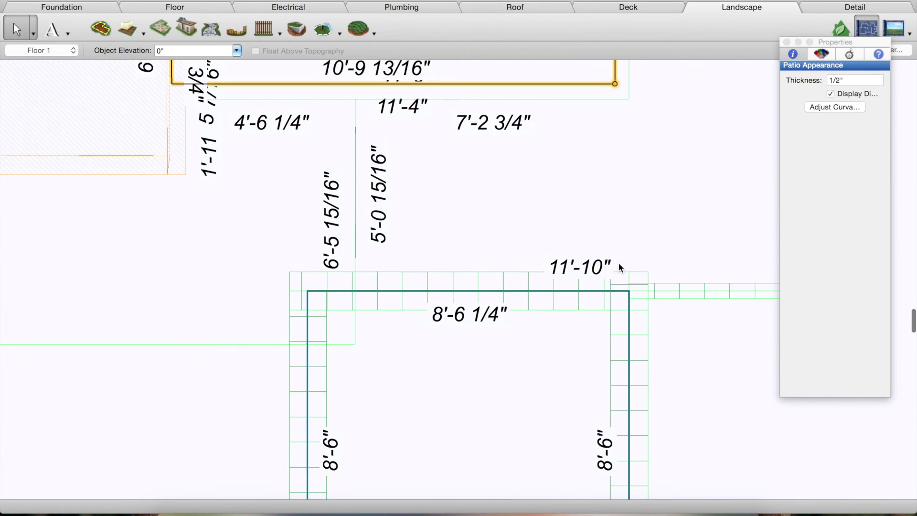
scroll(618, 262, "left", 3)
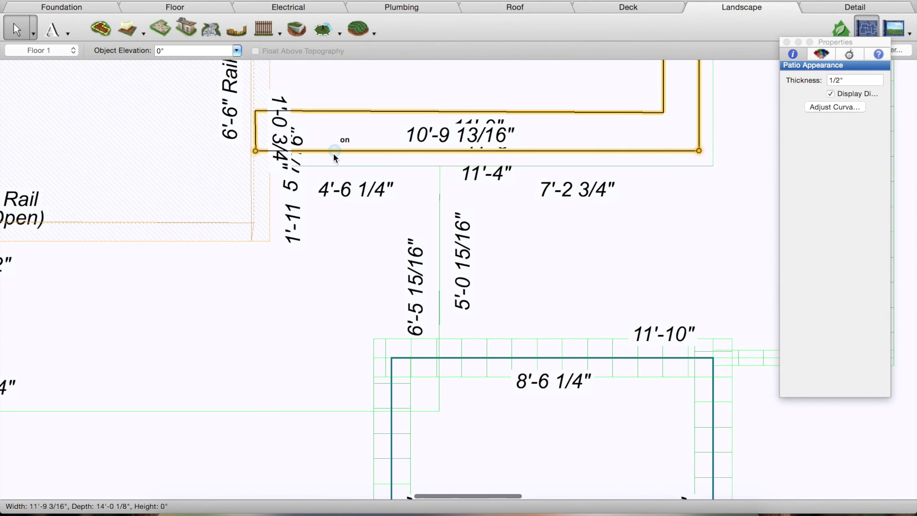
left_click(292, 167)
left_click(271, 160)
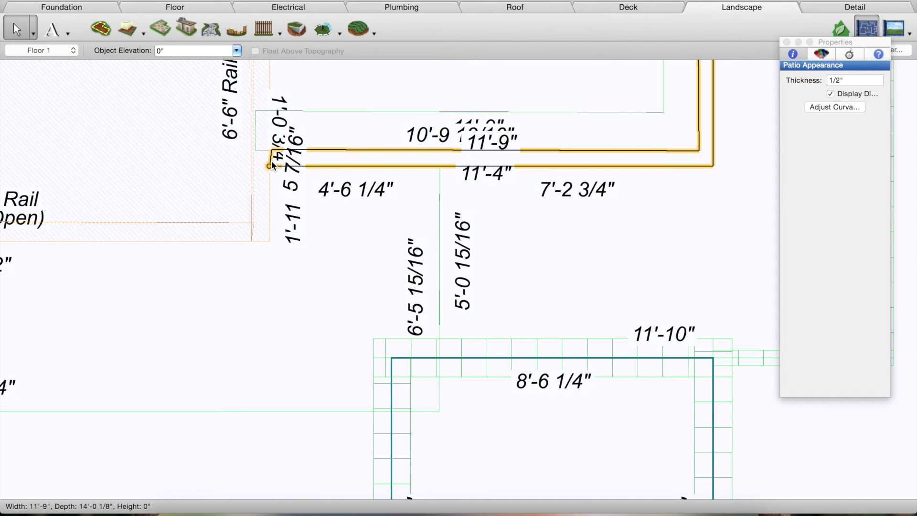
left_click(388, 151)
scroll(615, 299, "down", 2)
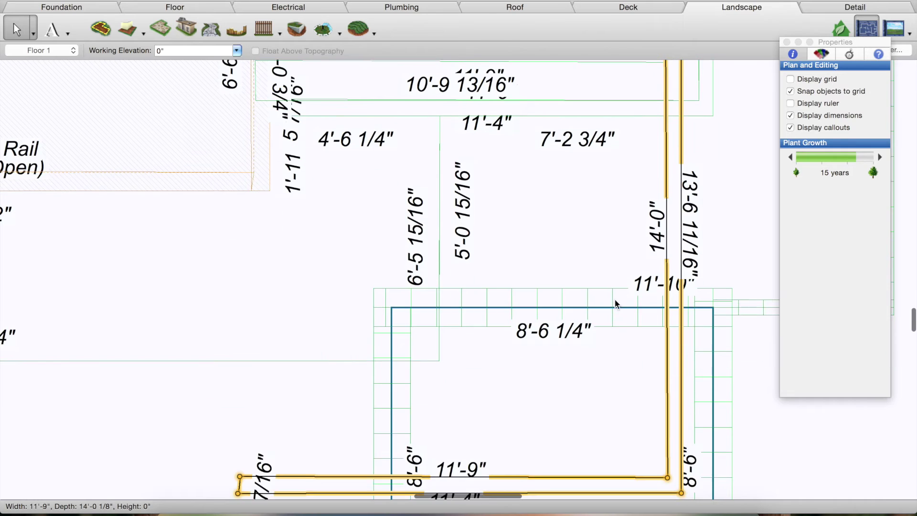
scroll(615, 299, "up", 5)
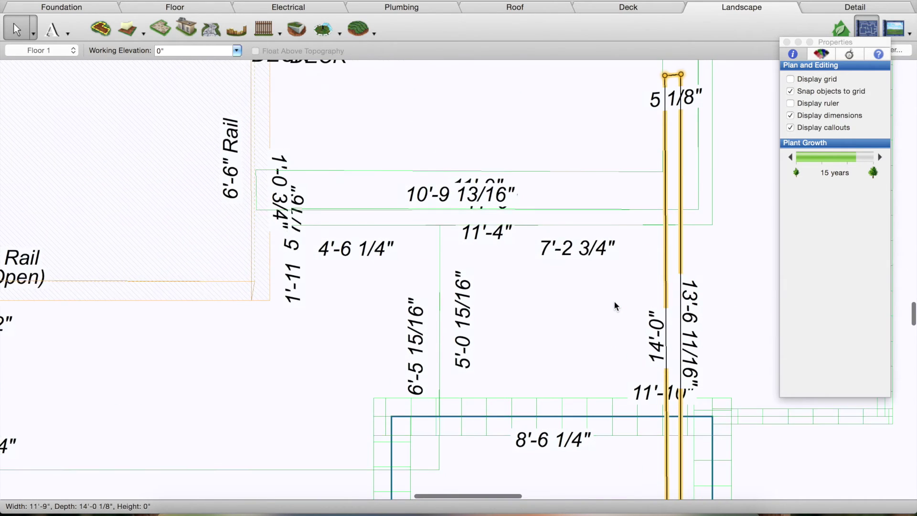
scroll(614, 305, "down", 2)
left_click_drag(654, 296, 654, 66)
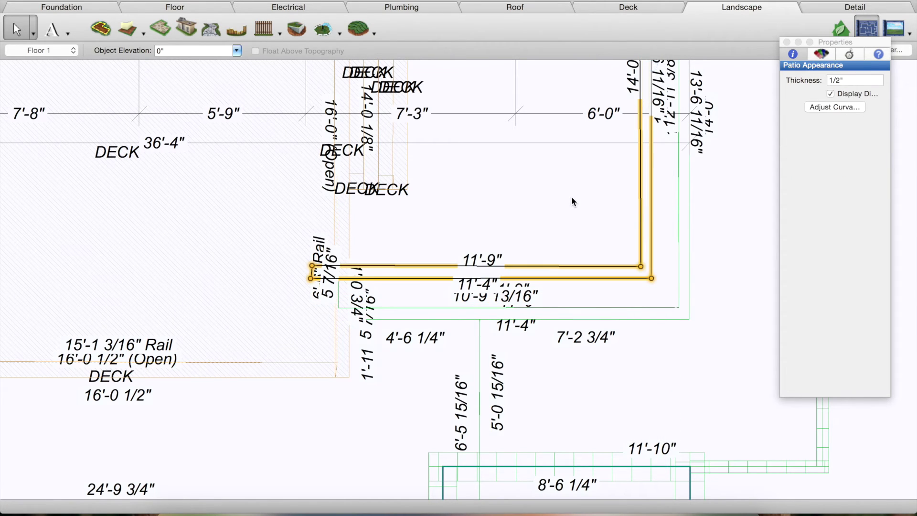
left_click(571, 197)
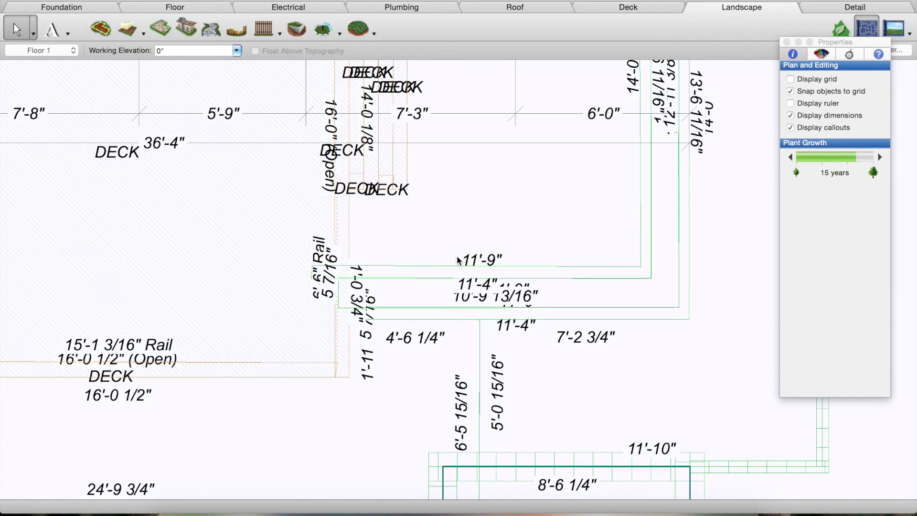
Draw a 6" wide patio strip along the 5'-0 15/16" edge down to the brick-bordered square, with 1/2" thickness and dimensions hidden.
scroll(457, 260, "down", 3)
scroll(457, 260, "left", 5)
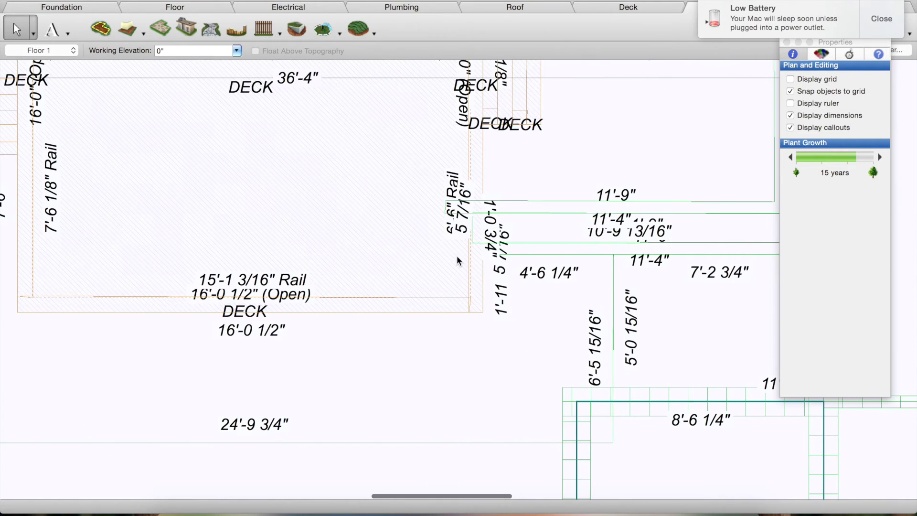
scroll(457, 256, "up", 2)
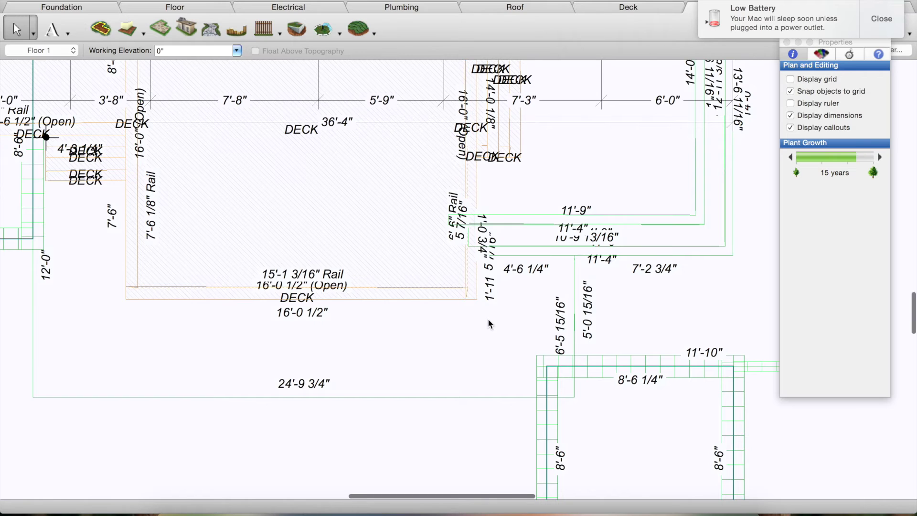
scroll(488, 318, "left", 2)
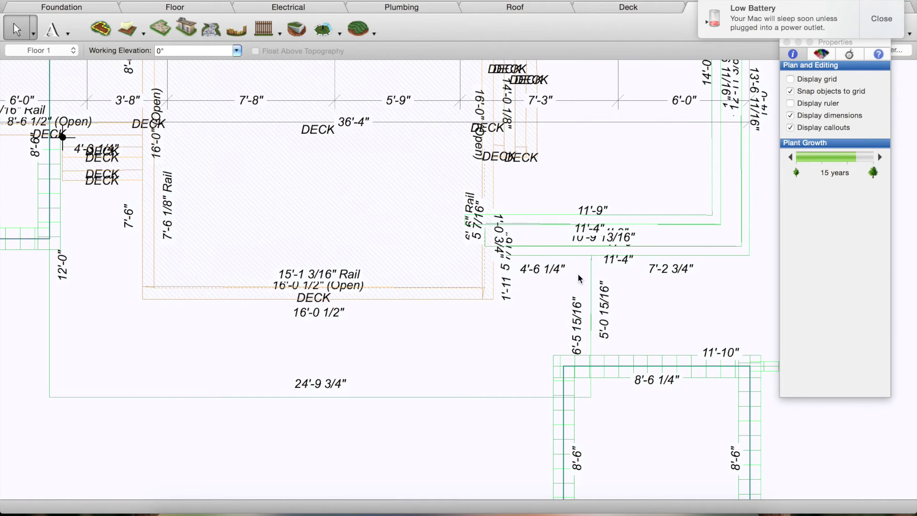
left_click(162, 28)
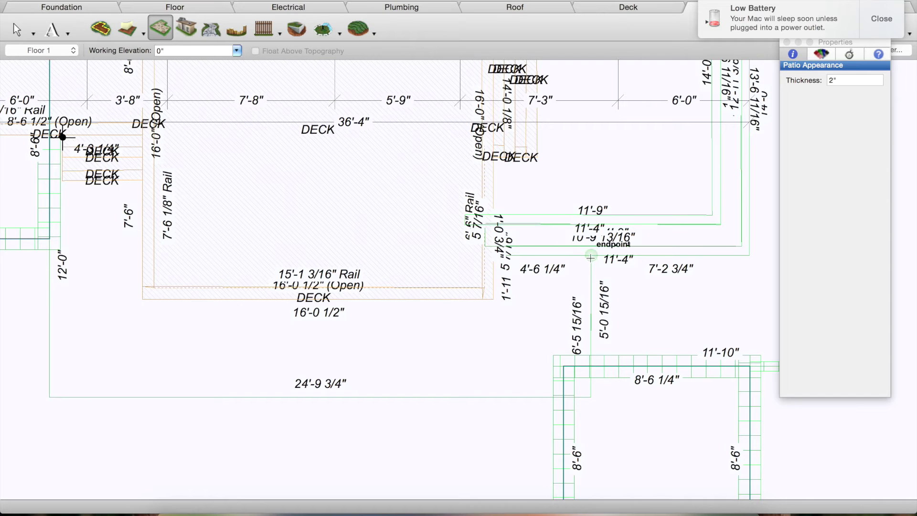
mouse_move(591, 255)
left_mouse_down()
mouse_move(591, 355)
mouse_move(582, 355)
left_mouse_up()
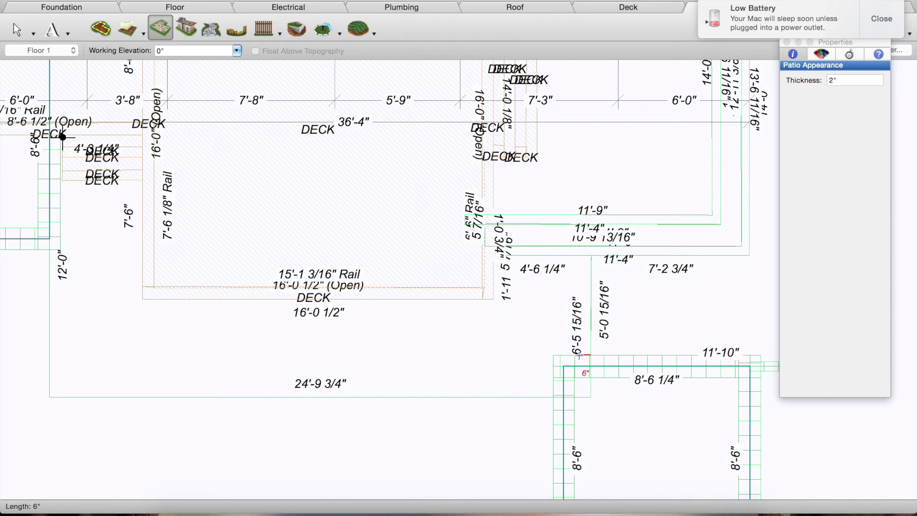
left_click_drag(579, 354, 591, 255)
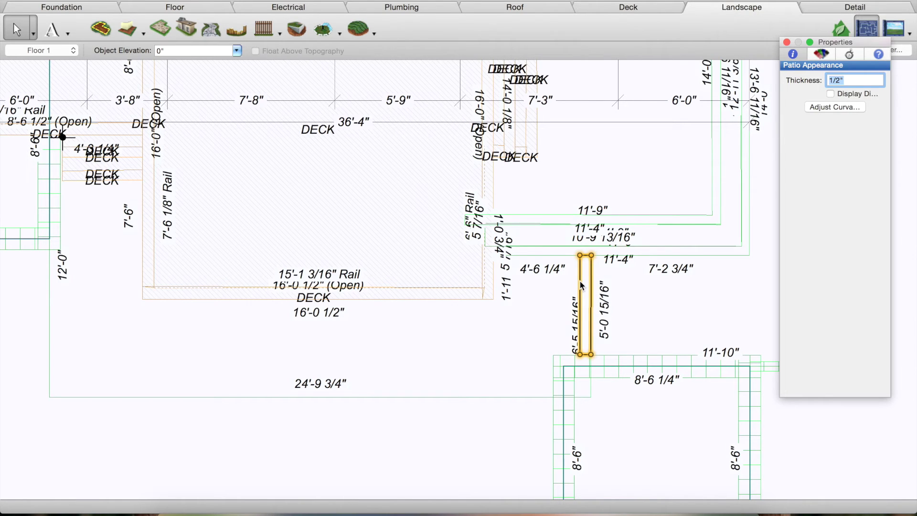
Duplicate the 6" patio strip above the brick-bordered square and place the copy against its deck-facing edge.
left_click(160, 28)
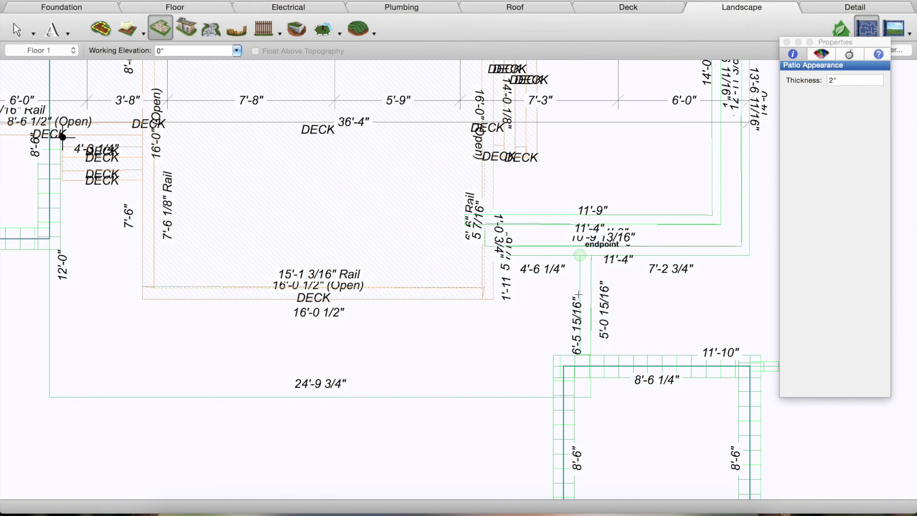
left_click(21, 30)
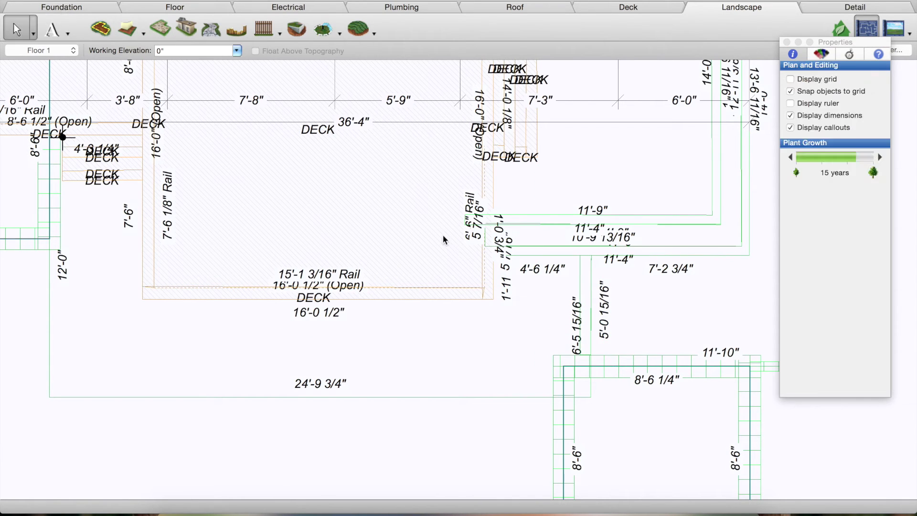
left_click(583, 285)
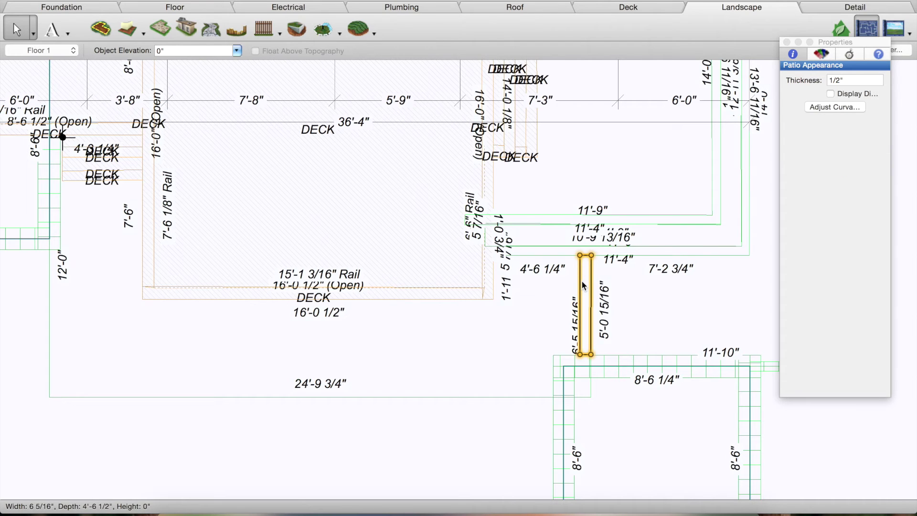
left_click_drag(582, 285, 571, 305)
left_click(573, 302)
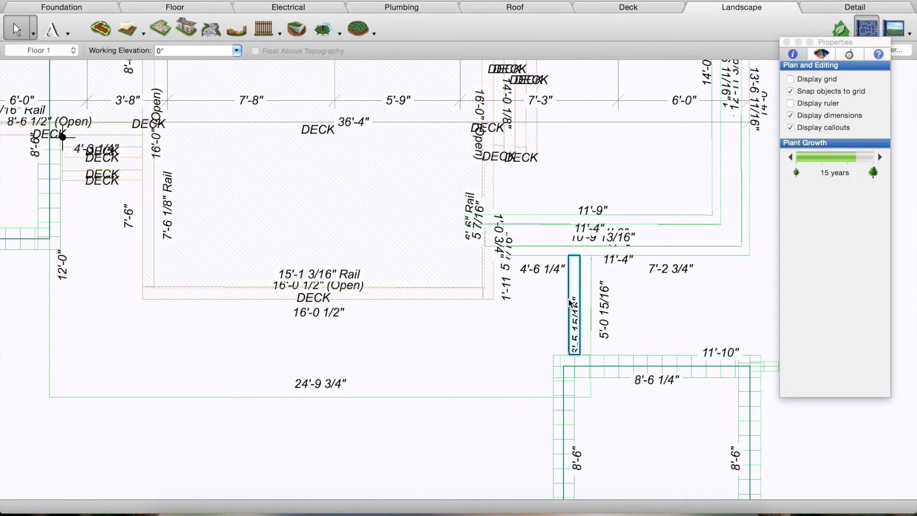
Widen the copy toward the deck to span about 1'-9 1/4" with the original strip, and add another narrow copy along its deck-facing edge.
left_click(568, 303)
mouse_move(564, 302)
left_mouse_down()
mouse_move(552, 304)
mouse_move(556, 311)
left_mouse_up()
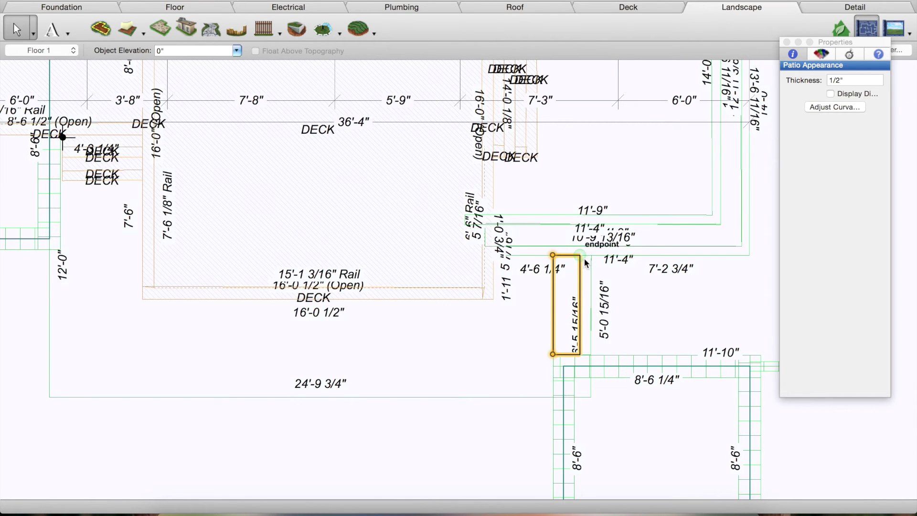
left_click_drag(586, 259, 552, 293)
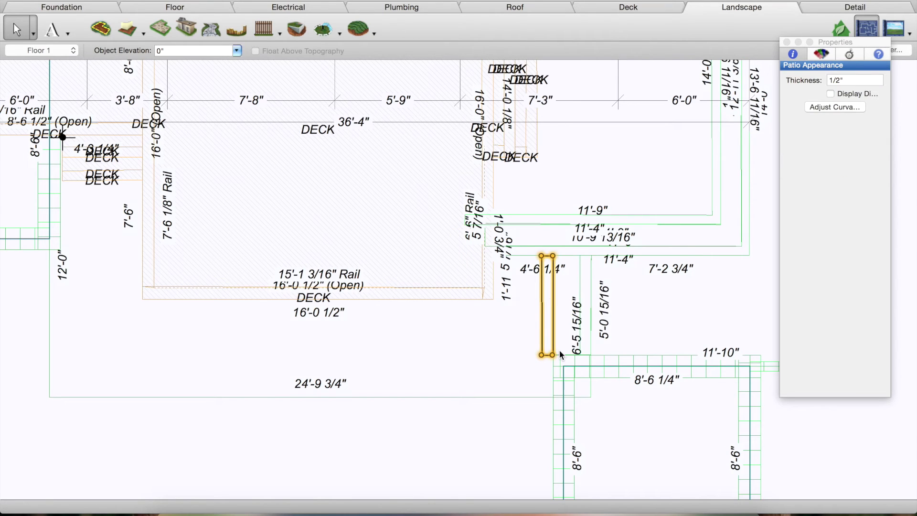
Extend the large patio past the short strips to a 25'-7 3/4" long side, and shift the three short strips together toward its extended edge.
left_click(591, 312)
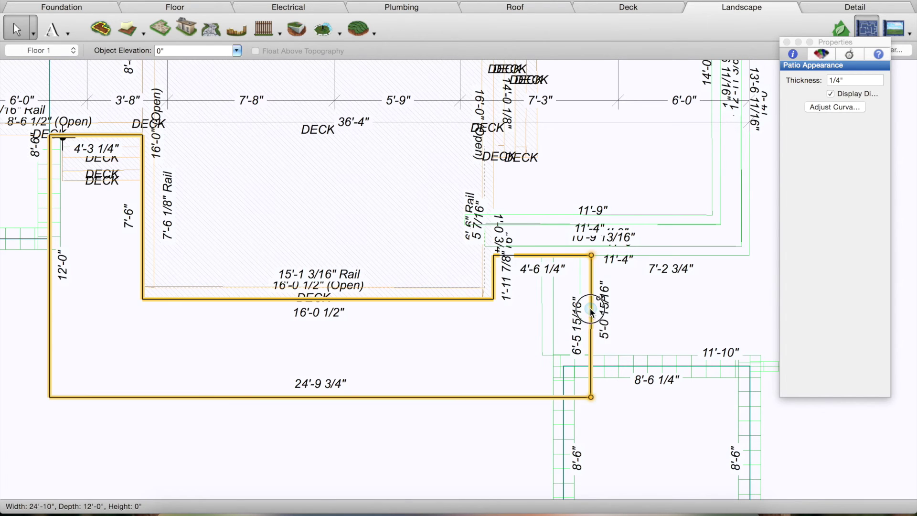
left_click_drag(592, 312, 610, 312)
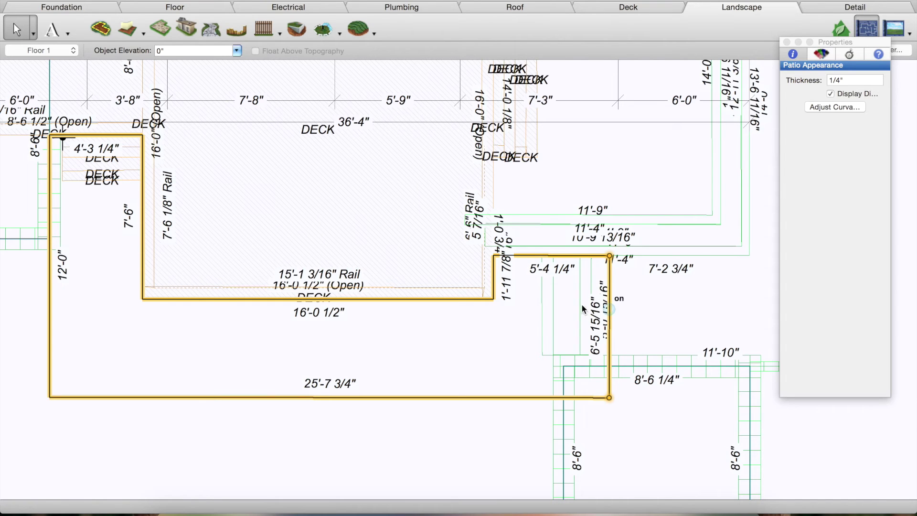
left_click(588, 302)
left_click(579, 305)
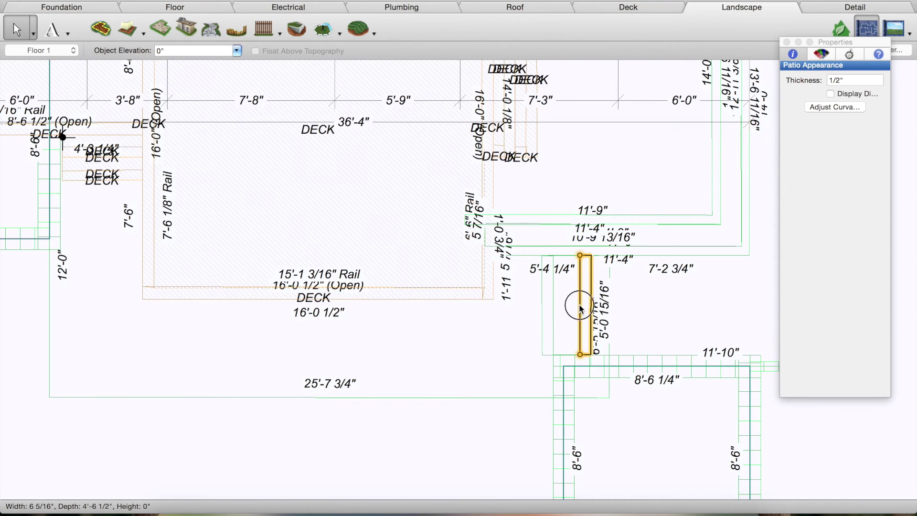
left_click(552, 308)
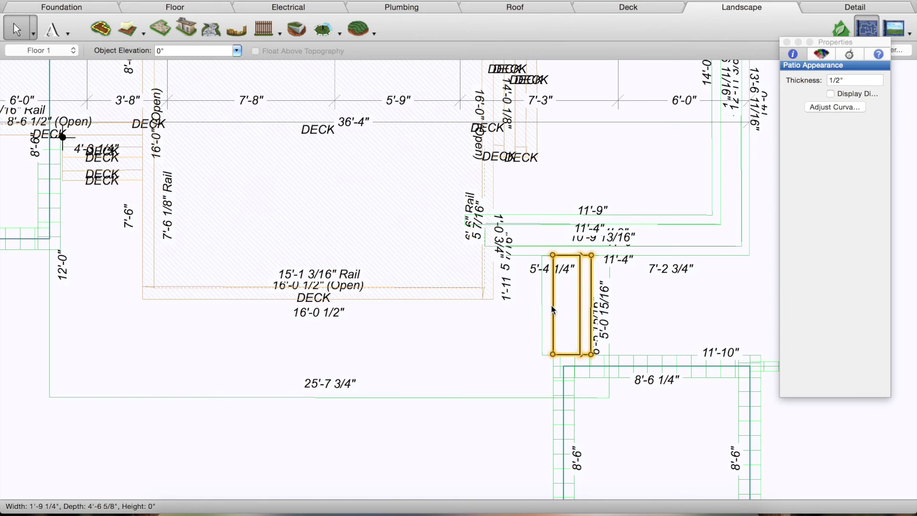
left_click_drag(553, 305, 560, 306)
scroll(559, 304, "up", 3)
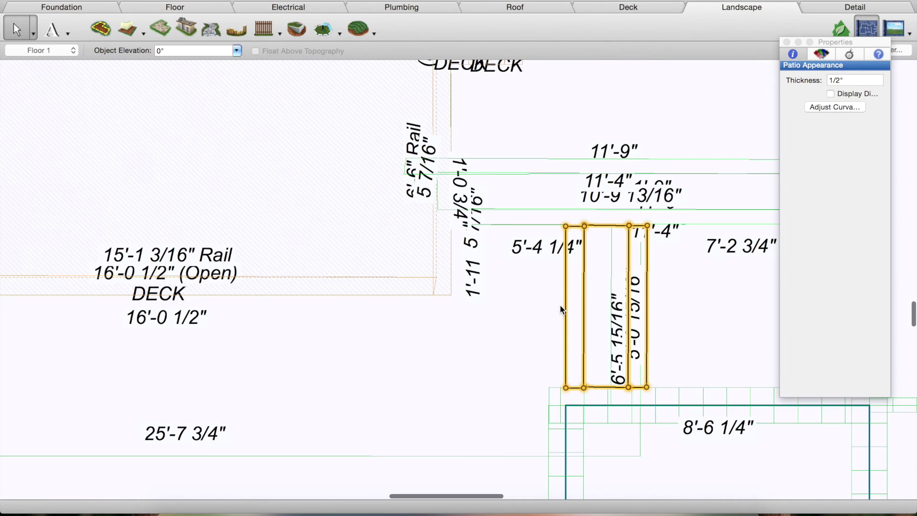
scroll(515, 357, "down", 2)
scroll(514, 354, "down", 2)
scroll(508, 381, "down", 1)
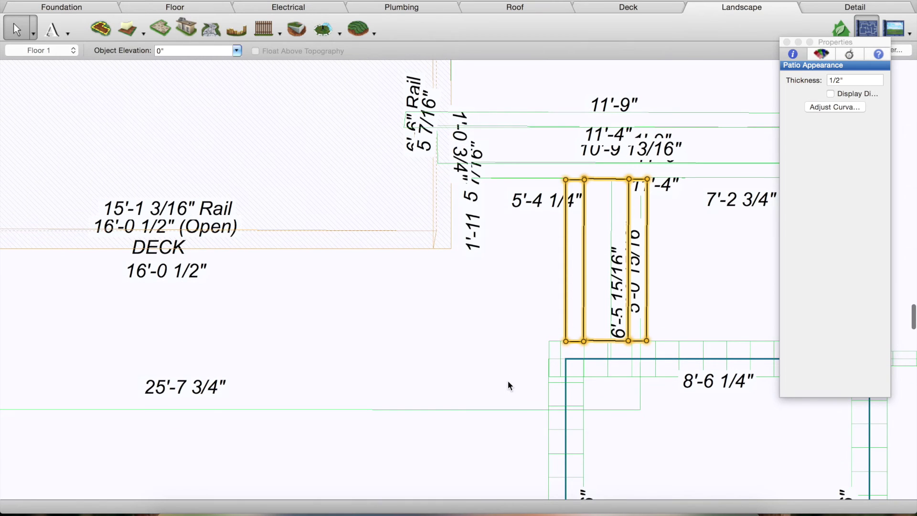
left_click(508, 382)
scroll(508, 382, "down", 4)
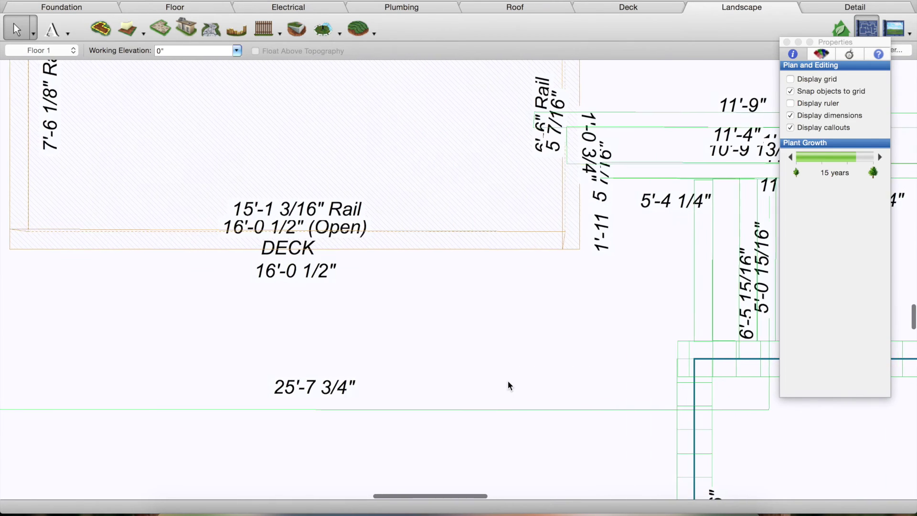
scroll(488, 373, "left", 2)
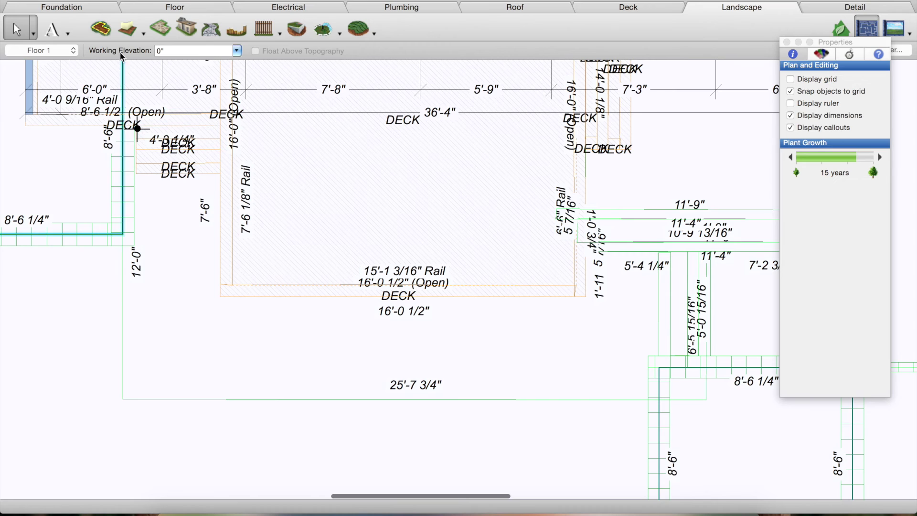
left_click(158, 29)
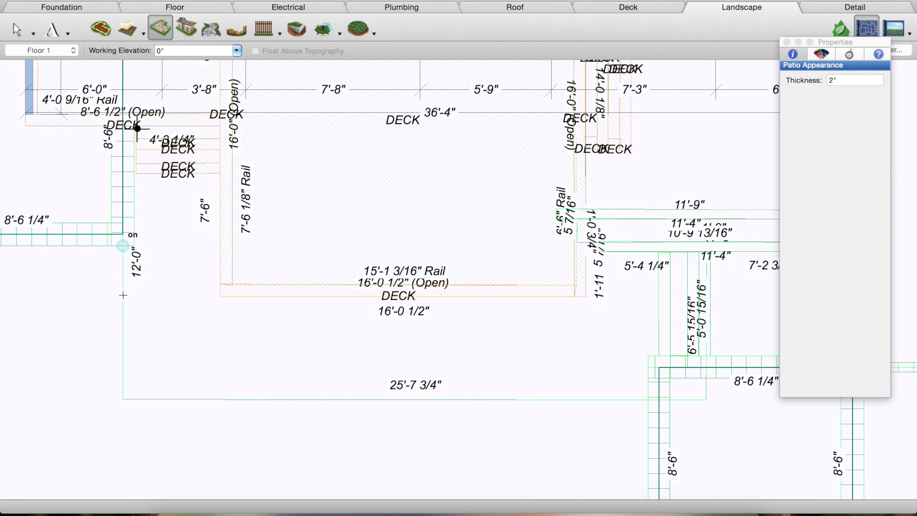
left_click_drag(122, 245, 122, 296)
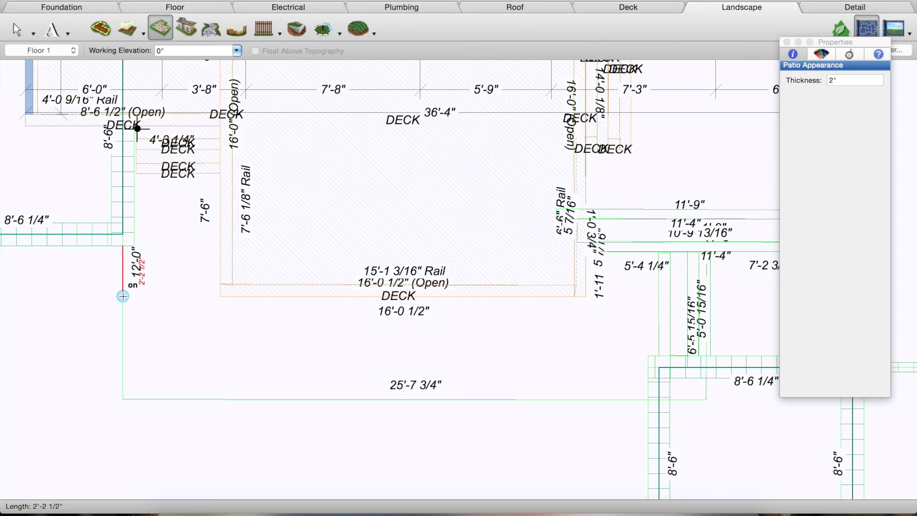
double_click(99, 266)
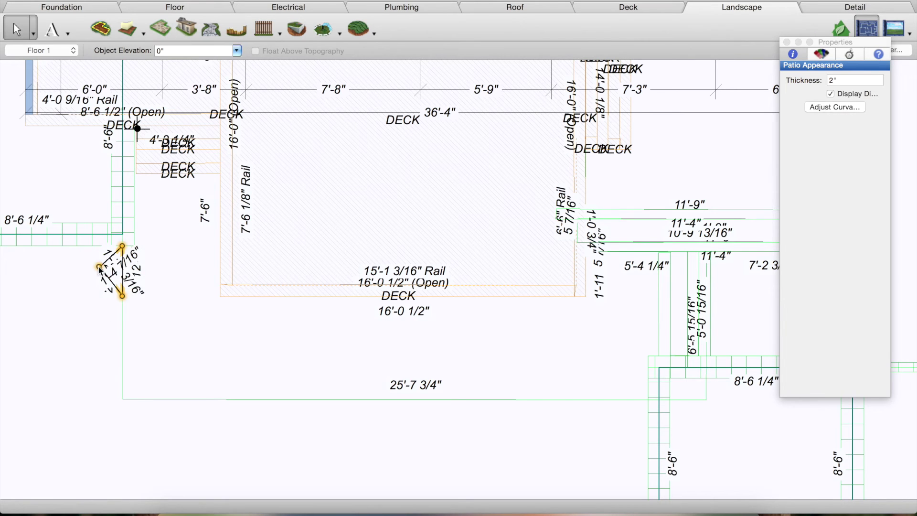
key("Delete")
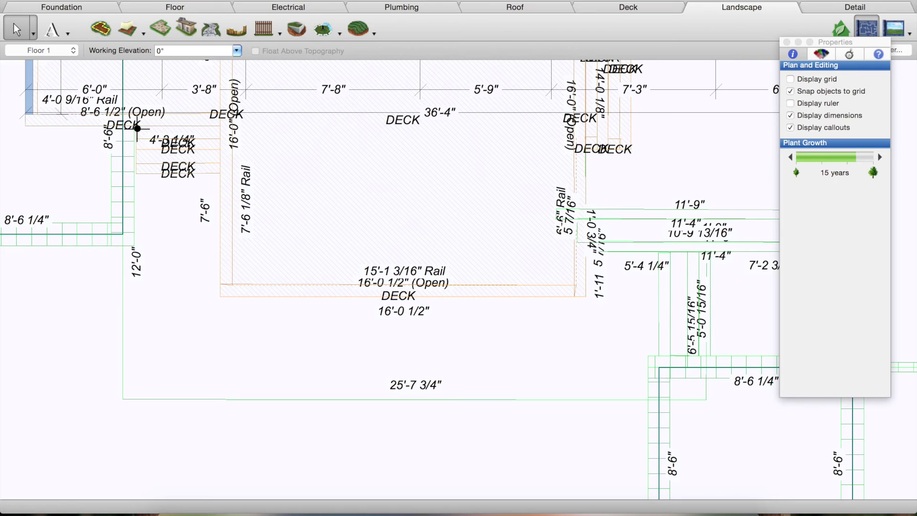
Draw an L-shaped patio strip inside the patio's 12'-0" and 25'-7 3/4" edges, about 7 1/16" and 6 1/4" wide, with 1/2" thickness.
left_click(160, 29)
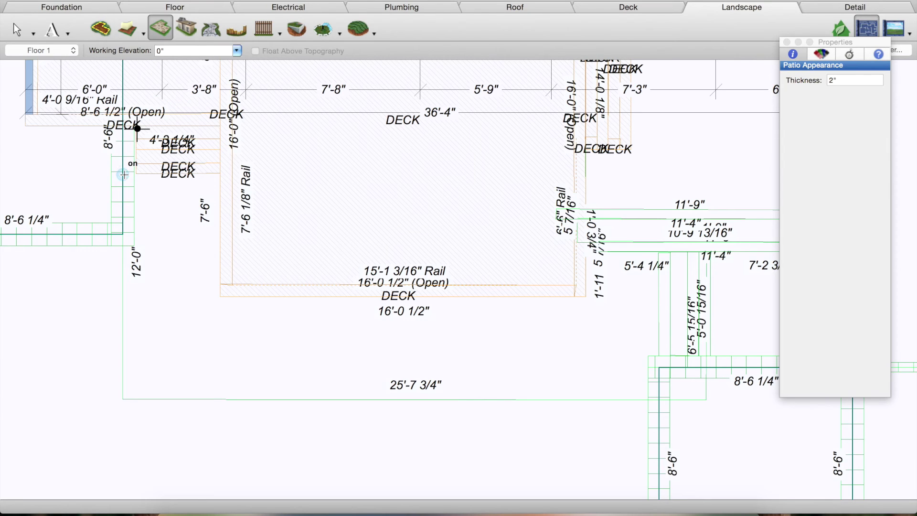
left_click_drag(123, 173, 123, 398)
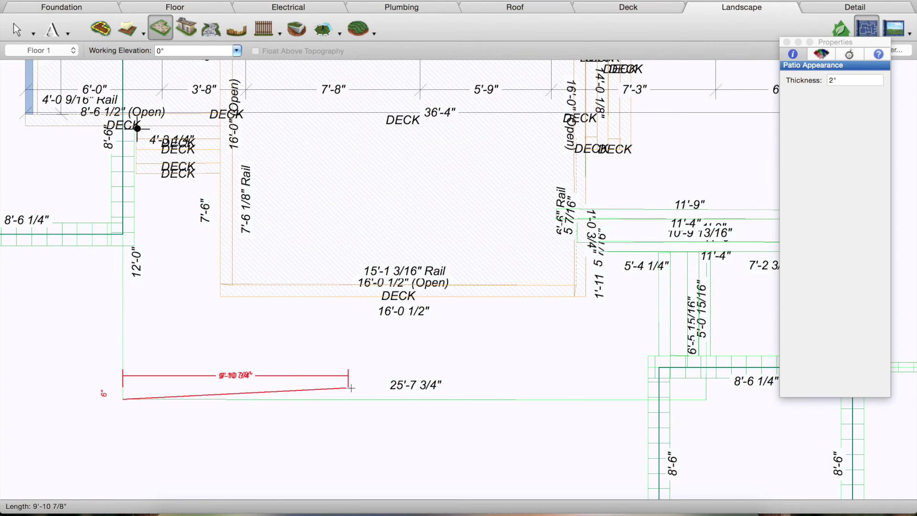
left_click(647, 392)
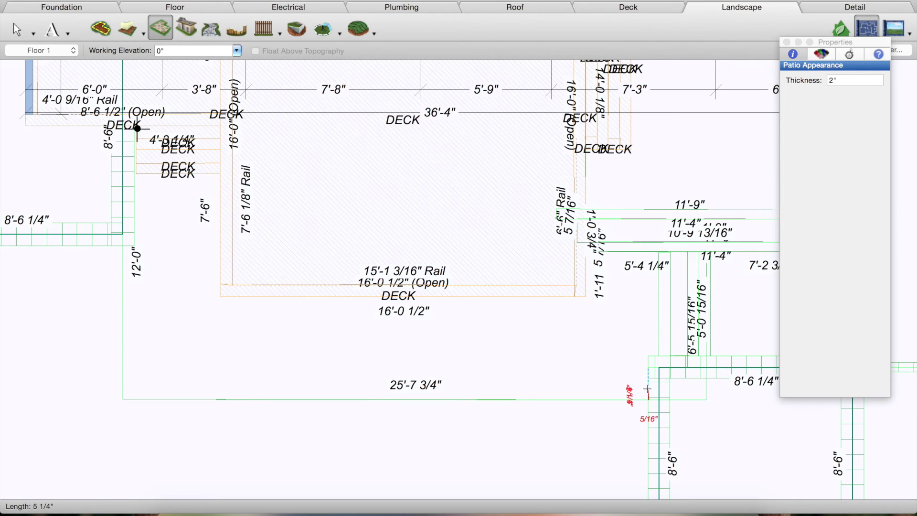
left_click(647, 388)
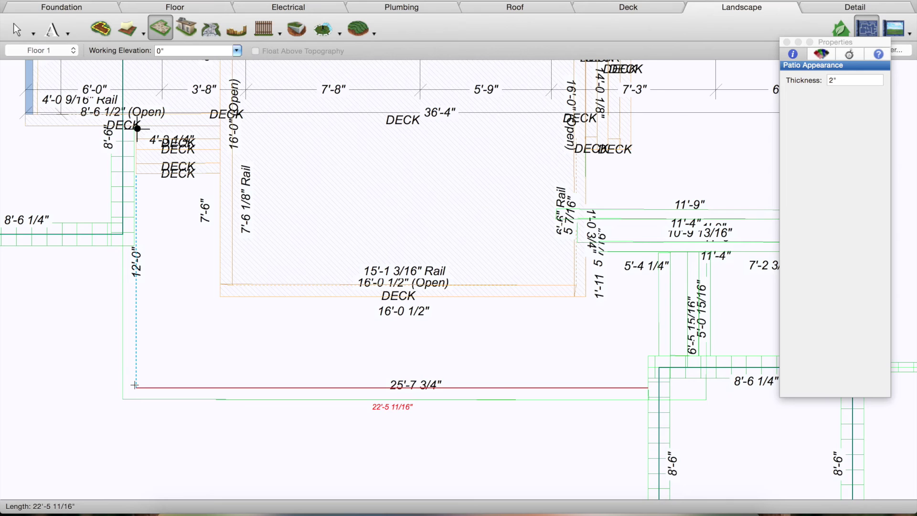
left_click(135, 387)
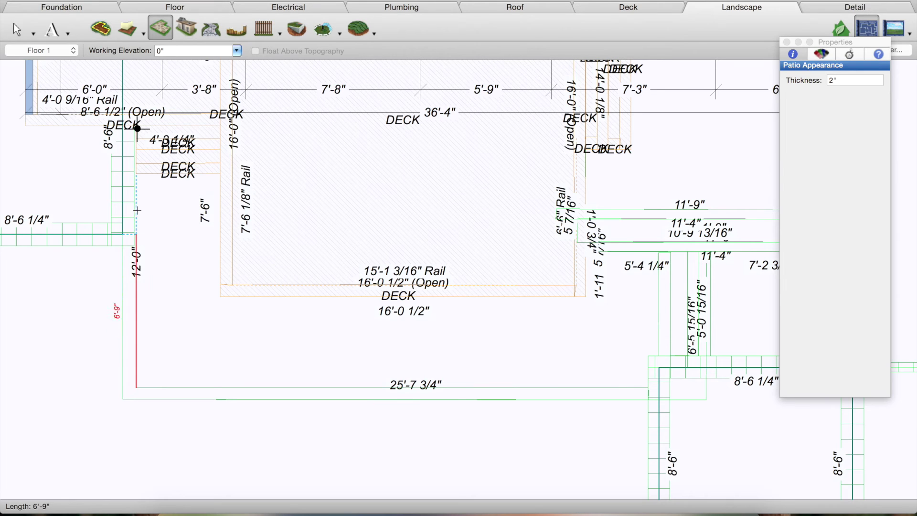
double_click(136, 174)
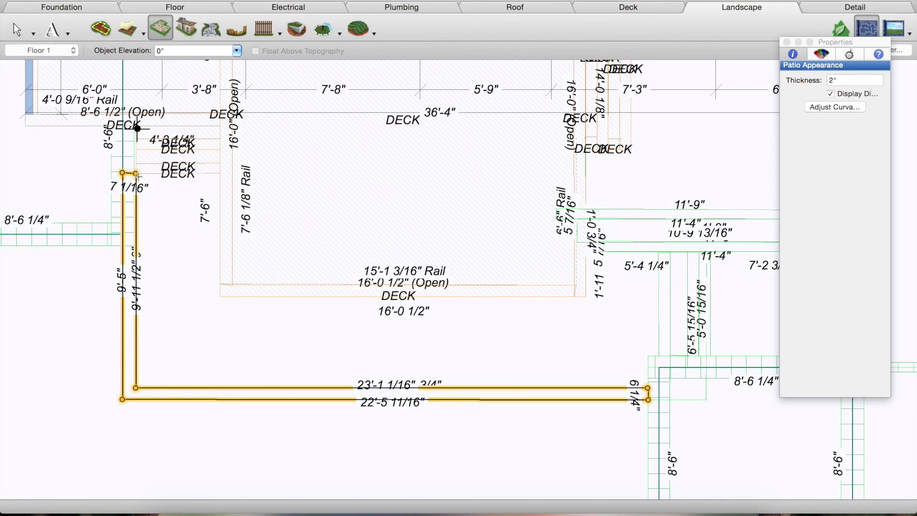
left_click(845, 79)
key("Return")
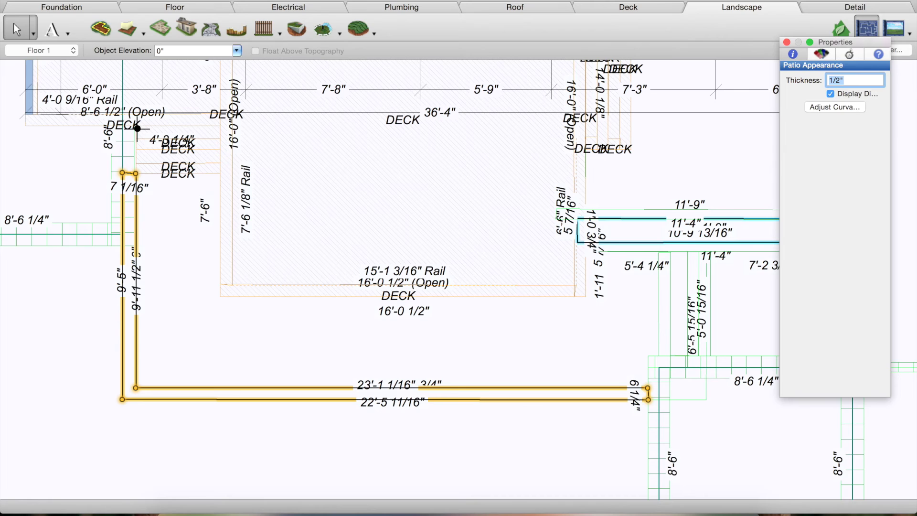
Duplicate the new L-shaped strip and place the copy directly against the original's inner edge.
left_click(202, 387)
key("super+v")
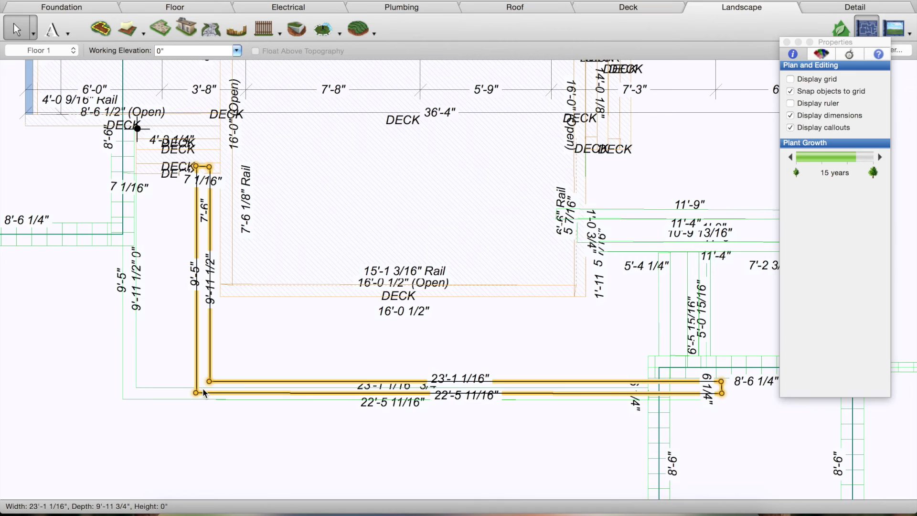
left_click_drag(231, 381, 173, 375)
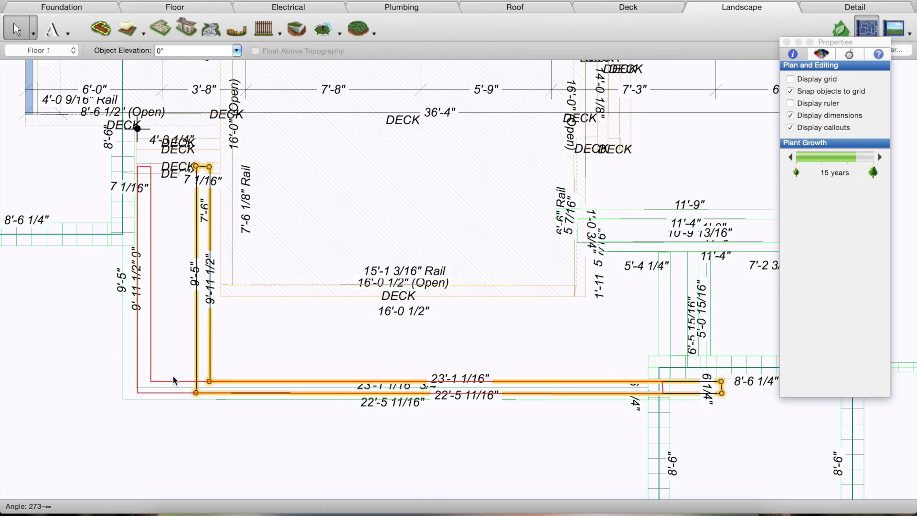
left_click(257, 348)
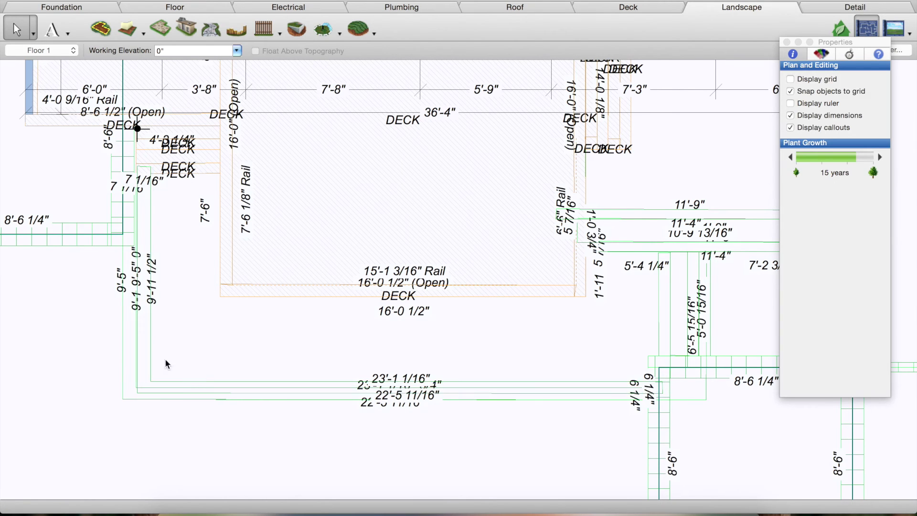
left_click(151, 344)
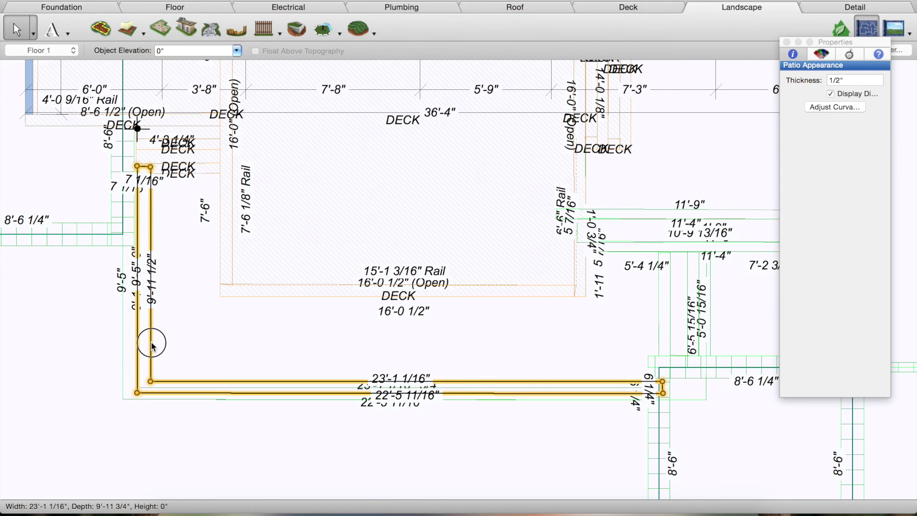
left_click_drag(152, 344, 152, 347)
left_click(310, 367)
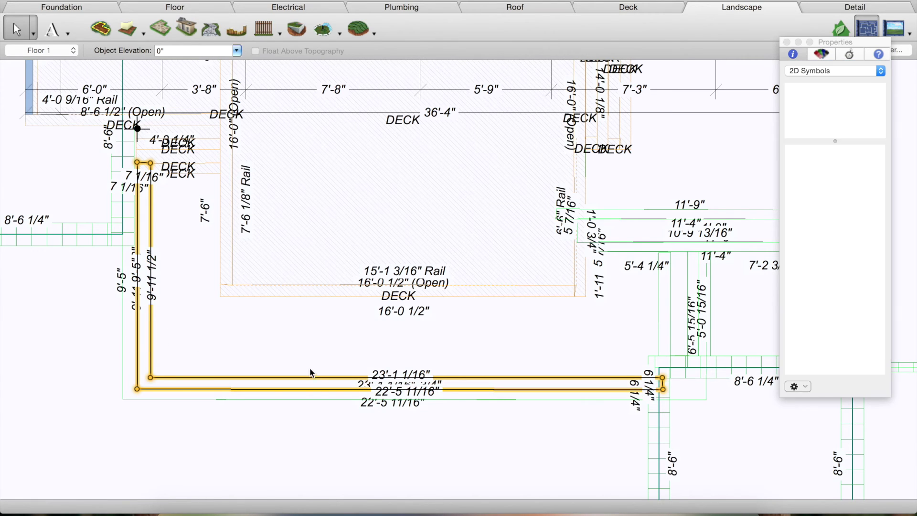
Widen the inner L-shaped copy to about 11 3/4" along its long leg and about 1'-2 1/16" along its short leg.
left_click(360, 380)
left_click_drag(360, 379, 360, 367)
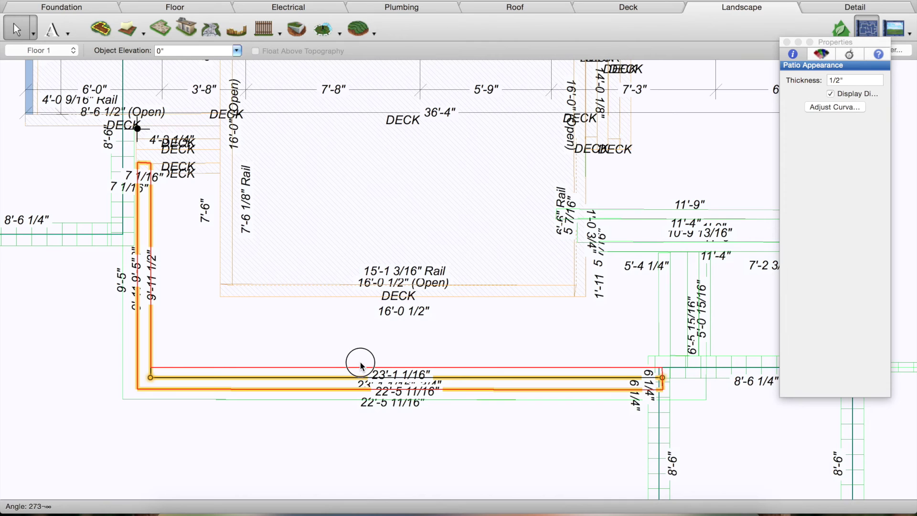
left_click_drag(360, 365, 361, 367)
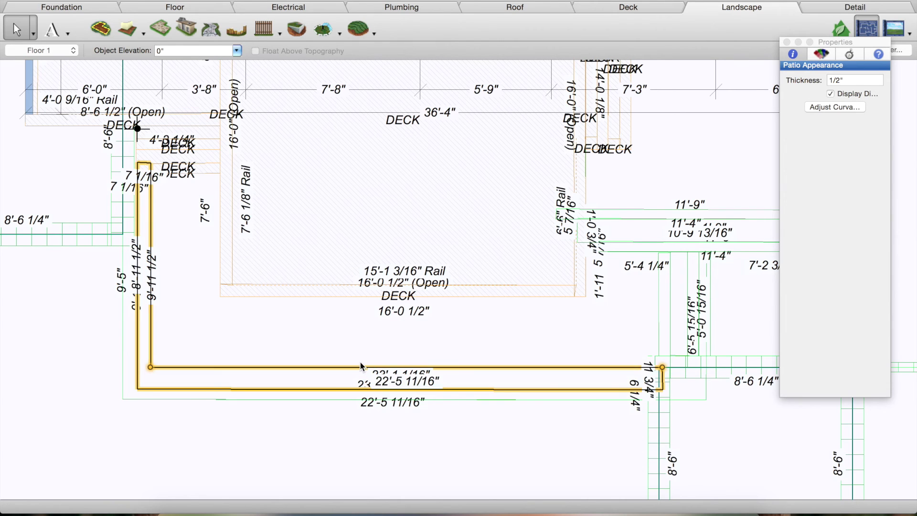
left_click(153, 279)
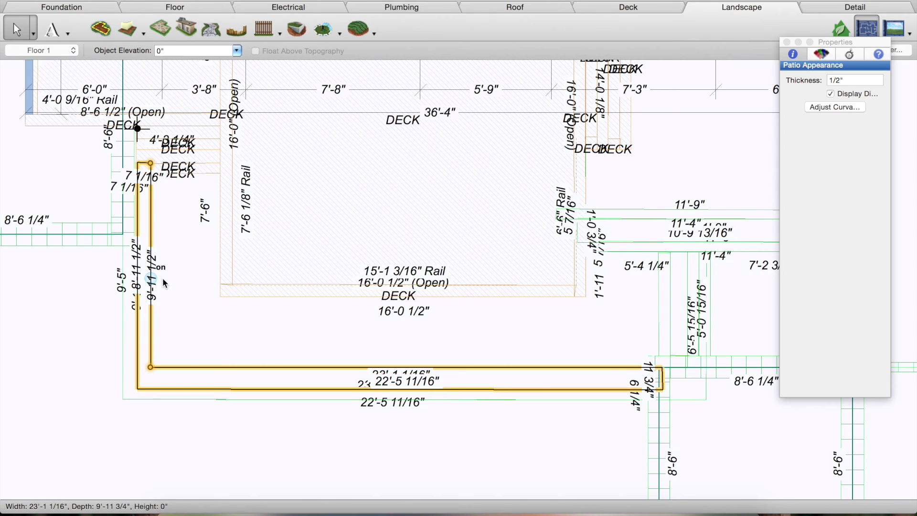
left_click_drag(158, 250, 164, 252)
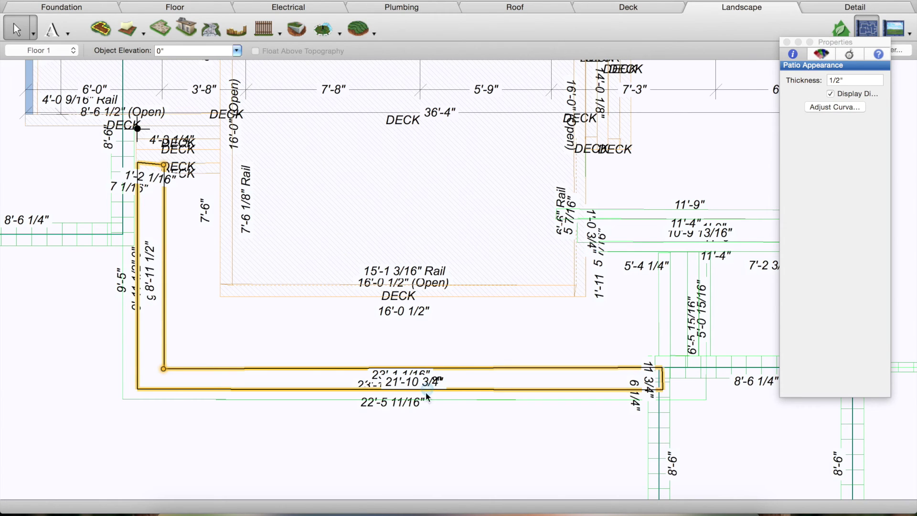
Shift the narrow and wide L-shaped patio strips together outward to the large patio's long outer edge.
key("super+z")
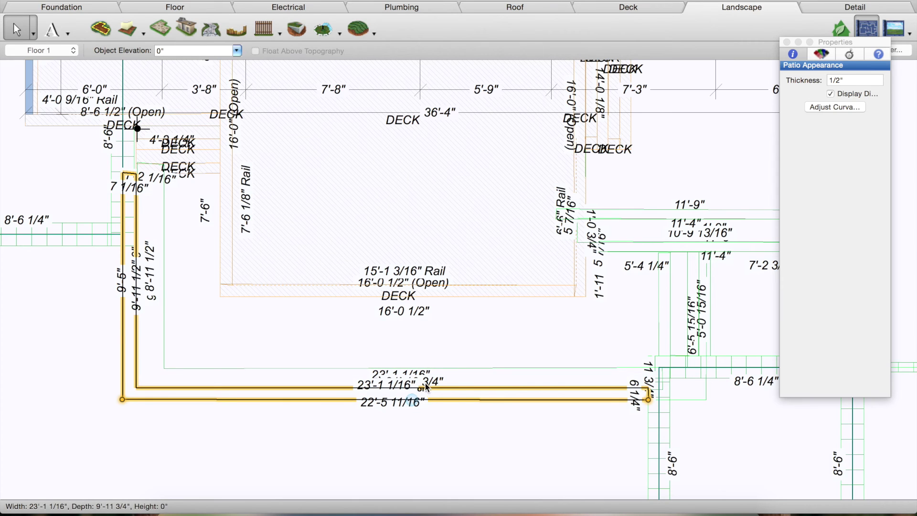
left_click(437, 368)
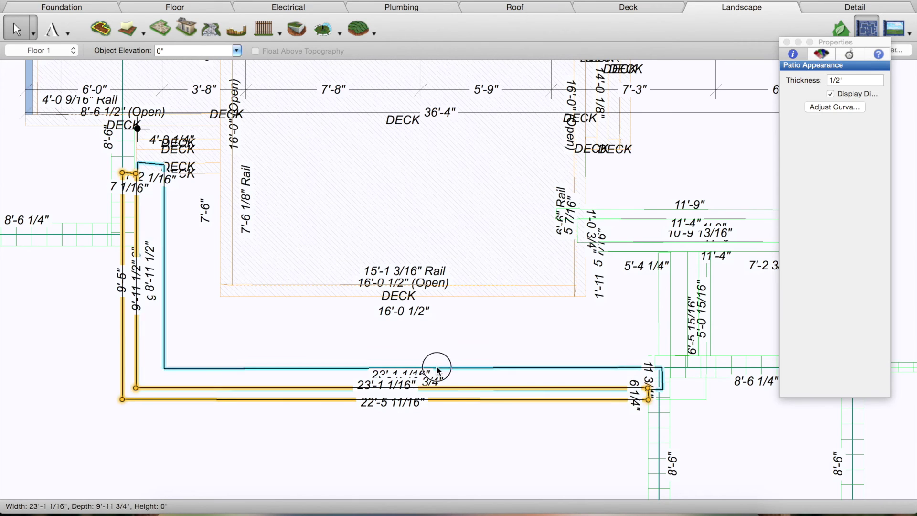
left_click_drag(438, 369, 439, 382)
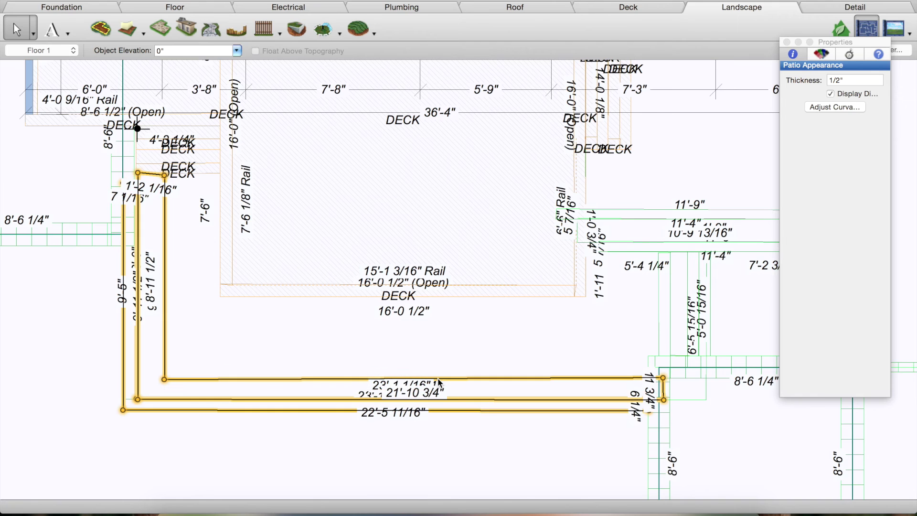
left_click(451, 348)
Duplicate the narrow outer L-shaped strip and place the copy against the wide strip's inner edge.
left_click(440, 410)
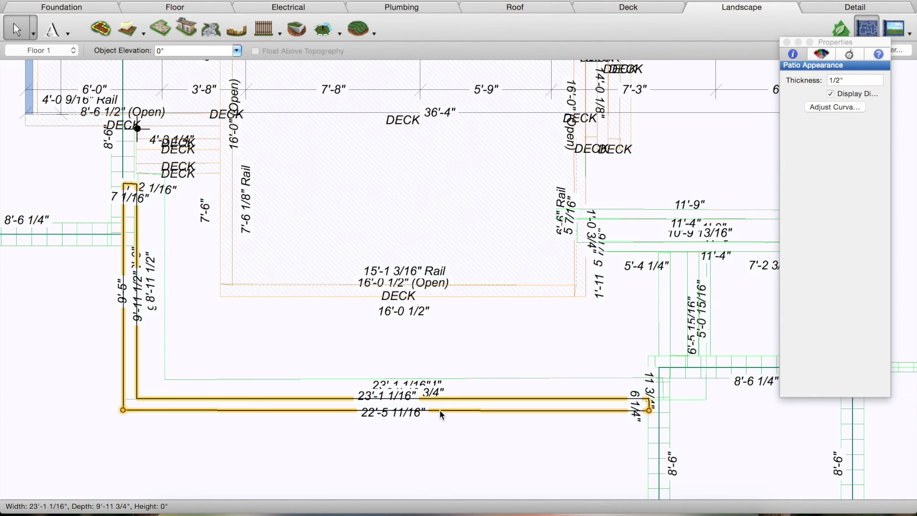
key("super+z")
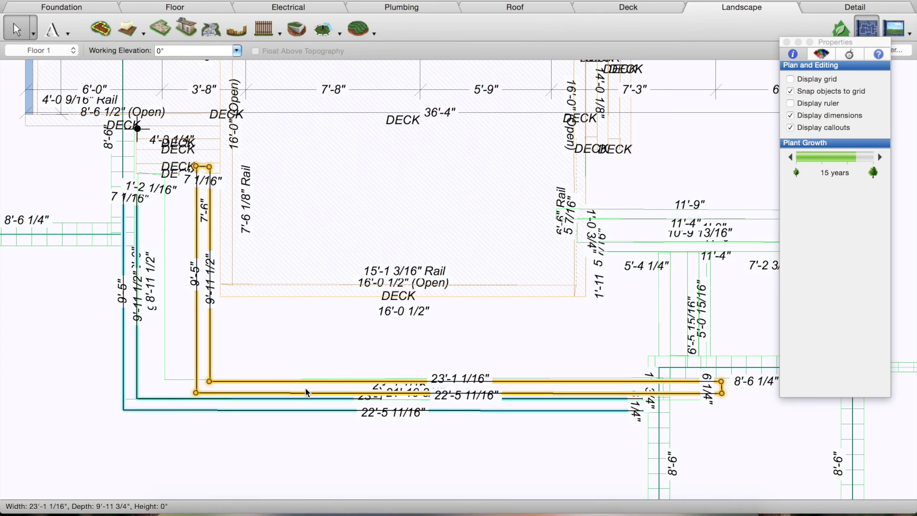
mouse_move(282, 377)
left_mouse_down()
mouse_move(262, 364)
mouse_move(272, 368)
left_mouse_up()
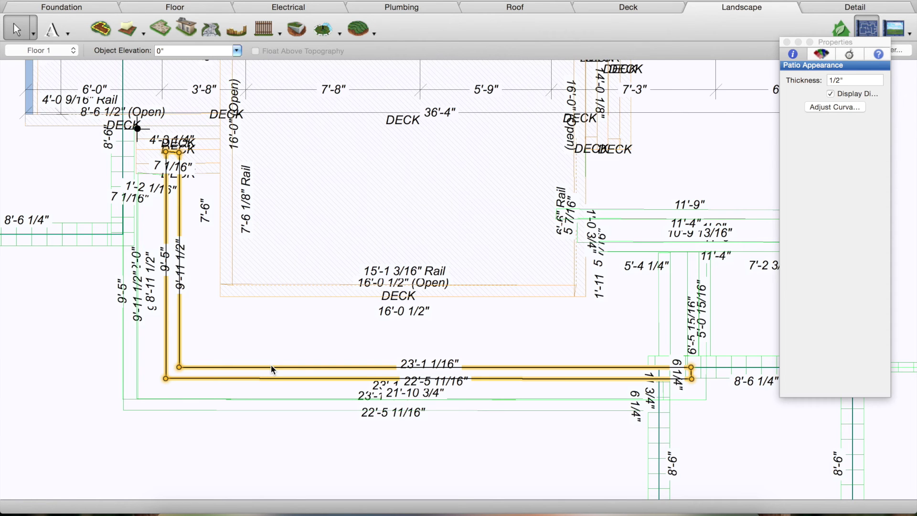
In an overhead 3D view, apply the Stone Block paver individually to the main fields of the small and large patios.
left_click(892, 28)
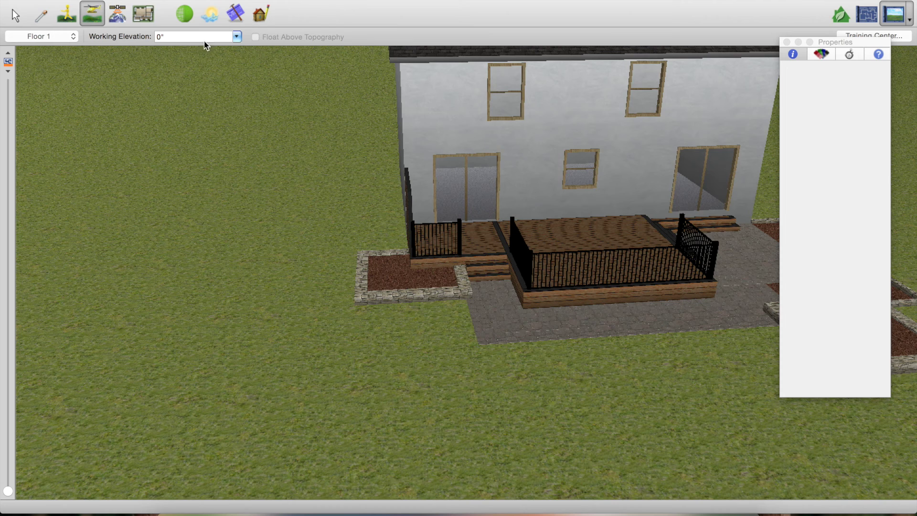
left_click(117, 15)
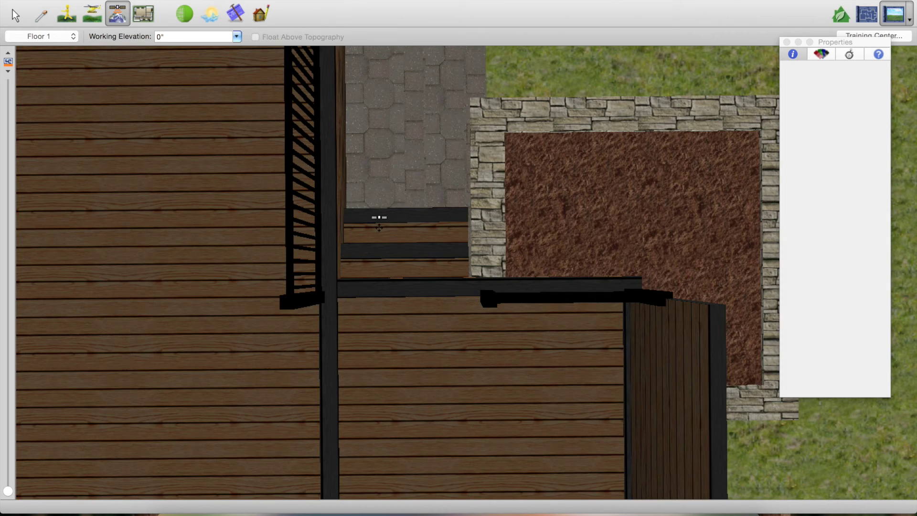
left_click_drag(379, 225, 345, 208)
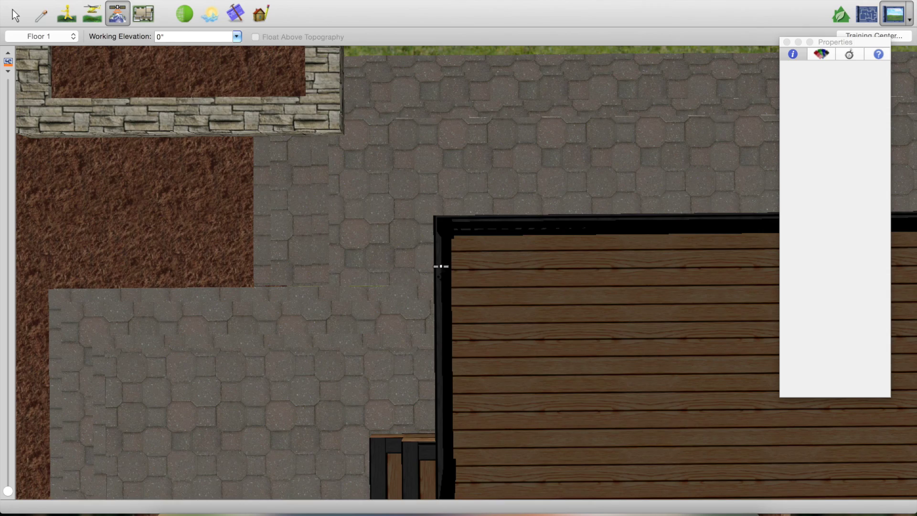
scroll(441, 266, "down", 8)
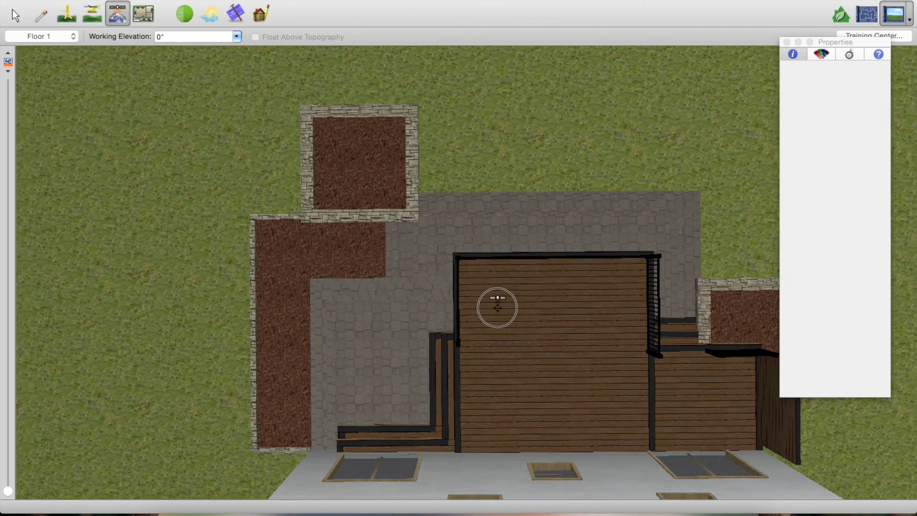
mouse_move(497, 307)
left_mouse_down()
mouse_move(473, 303)
mouse_move(480, 310)
left_mouse_up()
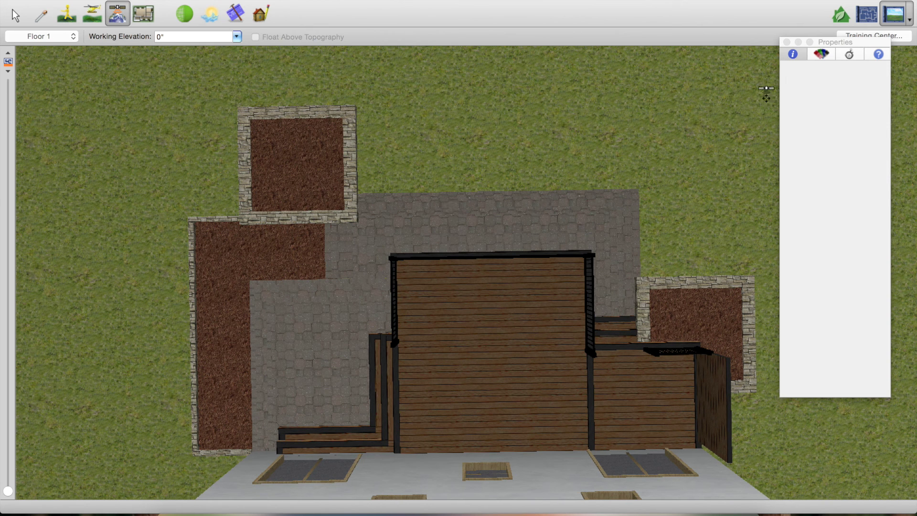
left_click(41, 14)
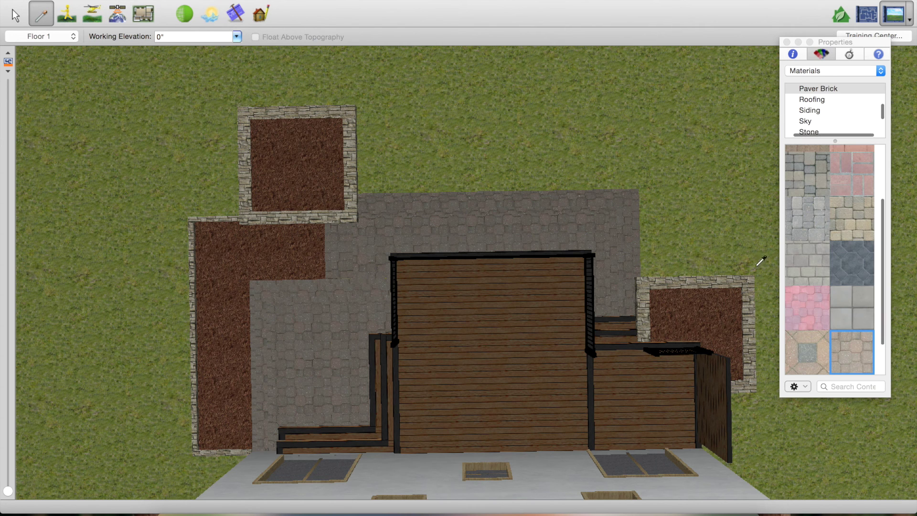
left_click(805, 258)
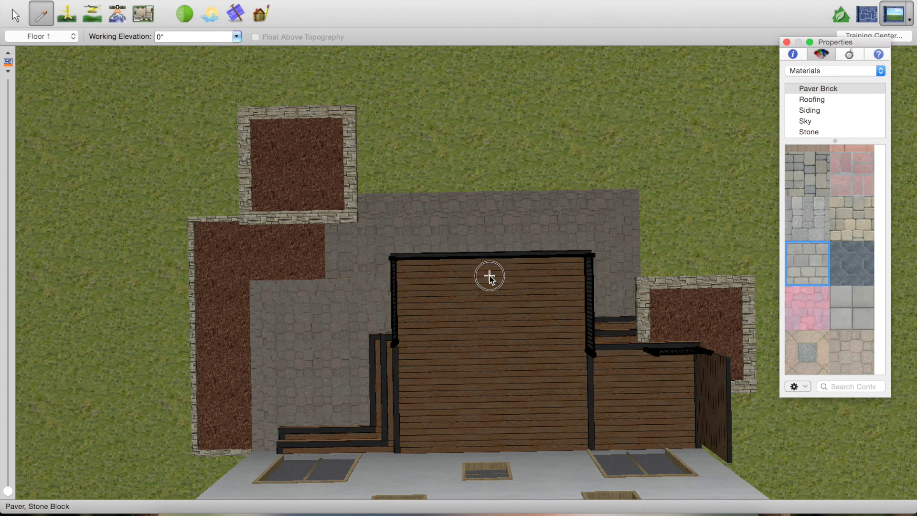
left_click(310, 348)
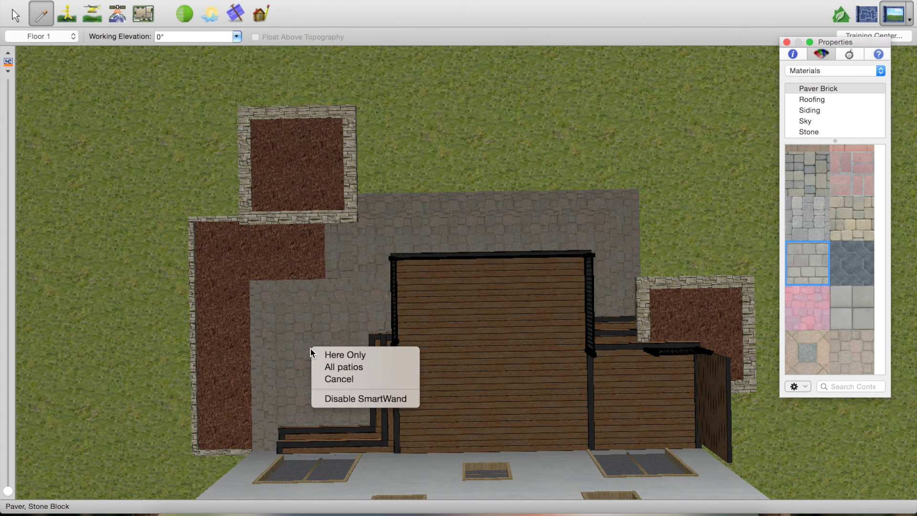
left_click(346, 359)
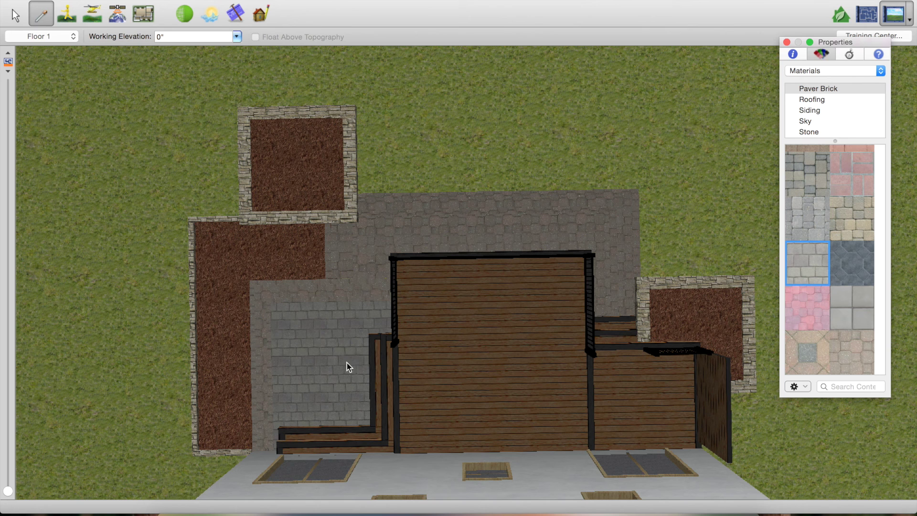
left_click_drag(804, 267, 526, 237)
left_click(546, 244)
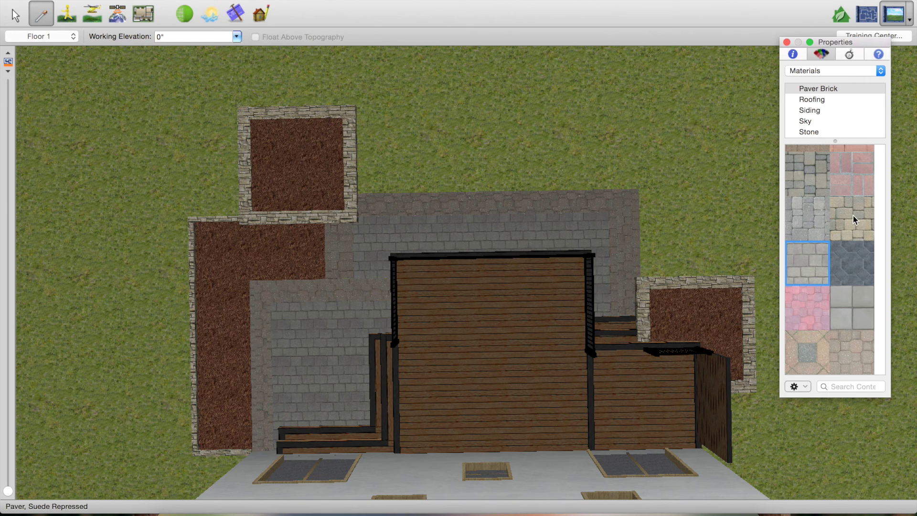
Apply the Charcoal Interlocking paver individually to the outer and inner narrow L-shaped strips of both patios.
left_click(854, 266)
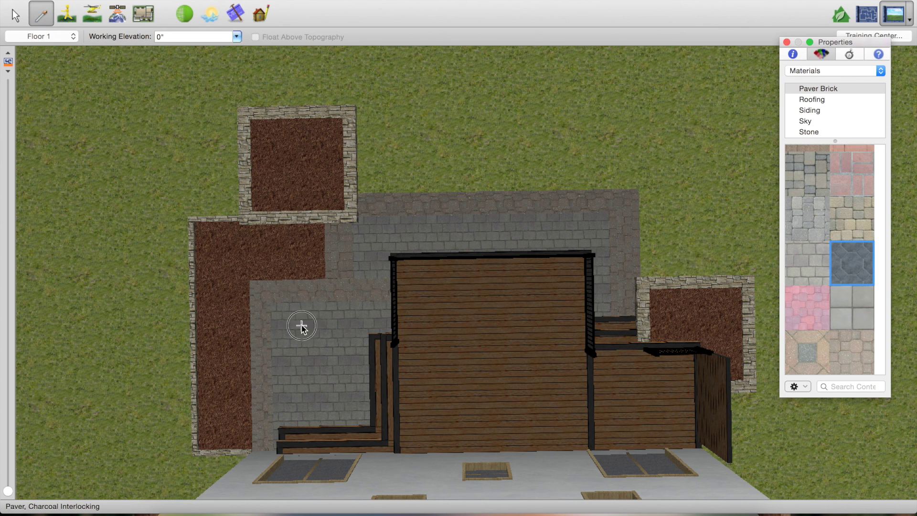
left_click(262, 343)
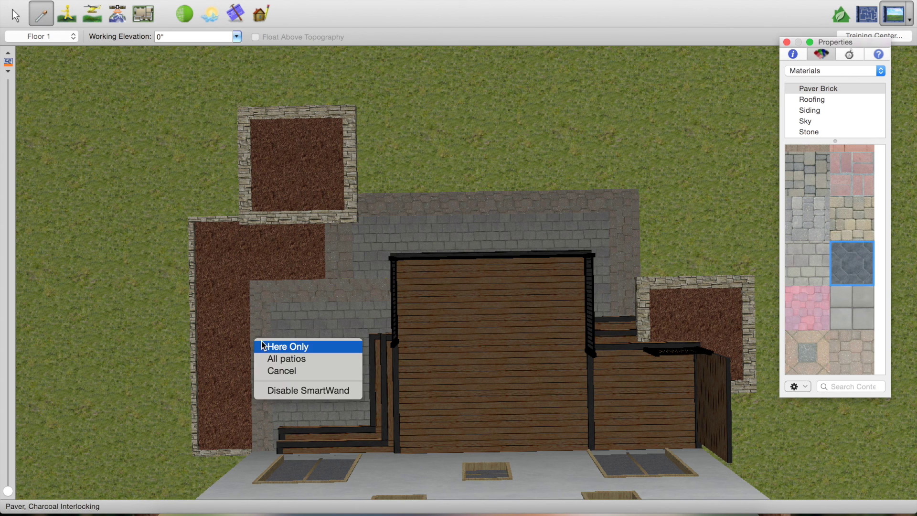
left_click(267, 347)
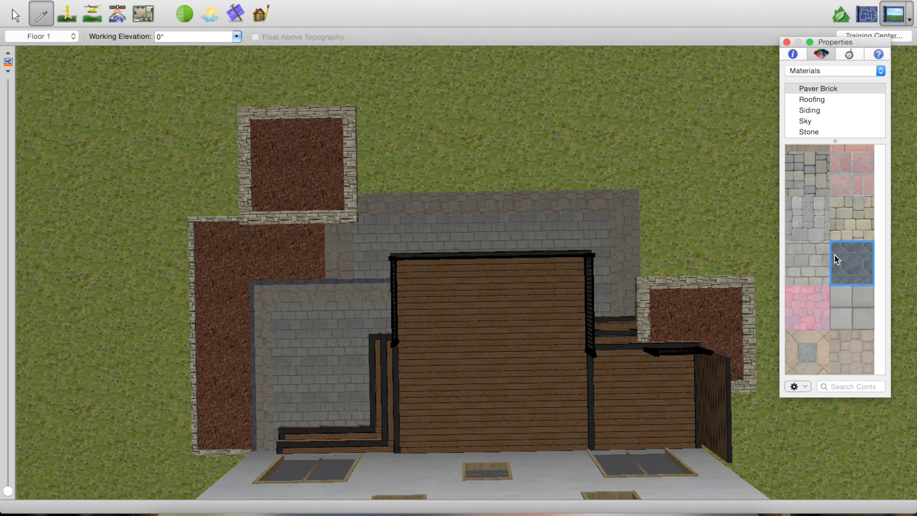
left_click(622, 198)
left_click(629, 200)
left_click(593, 197)
left_click(604, 199)
left_click(613, 252)
left_click(624, 254)
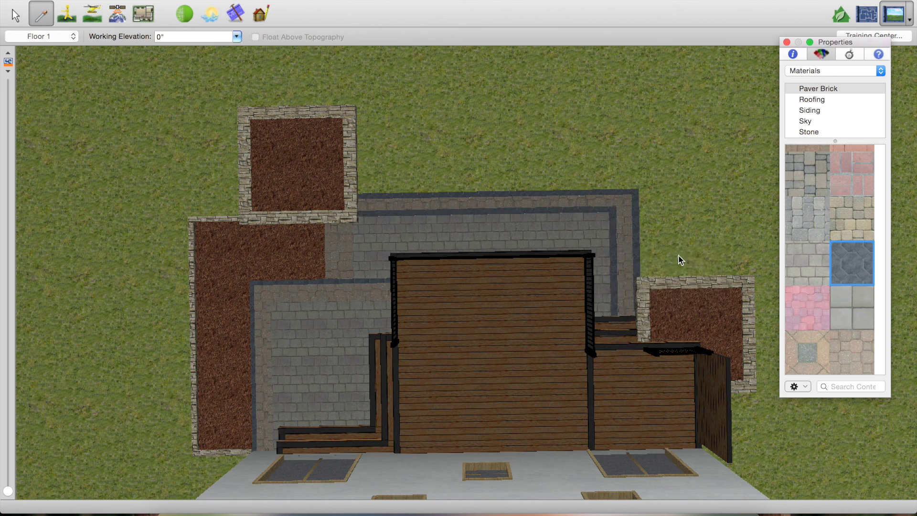
left_click(325, 301)
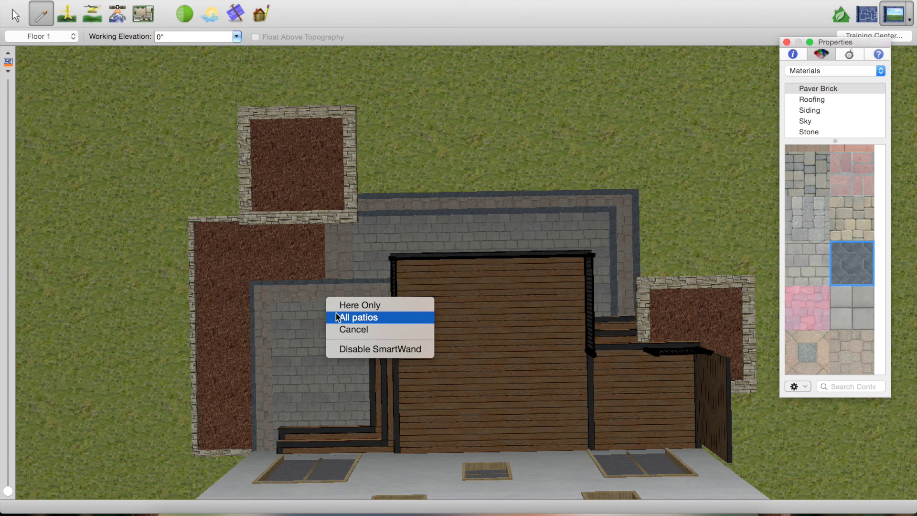
left_click(339, 308)
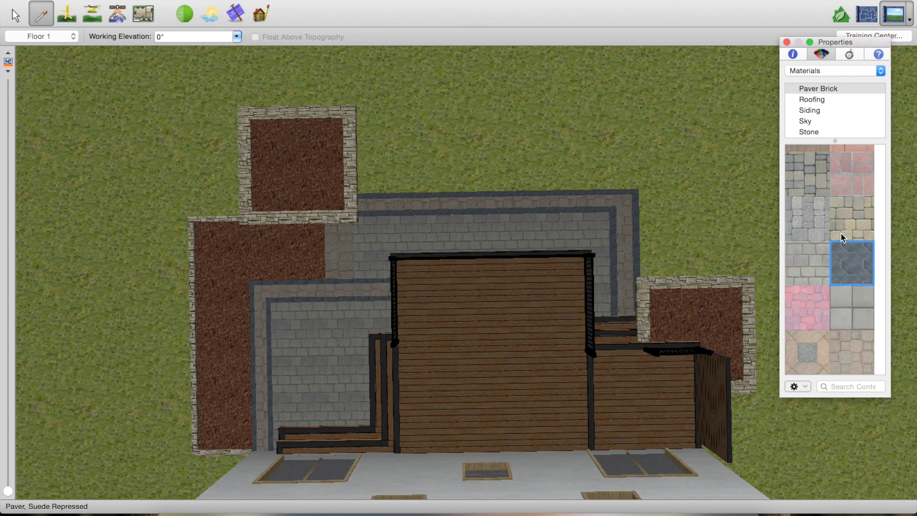
Apply the Suede Repressed paver individually to the wide L-shaped border strip of each patio.
left_click(859, 216)
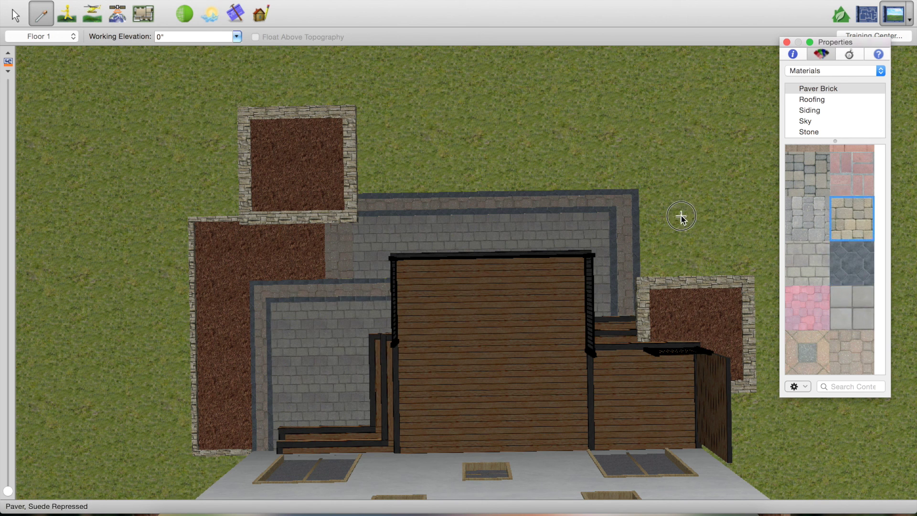
left_click(606, 206)
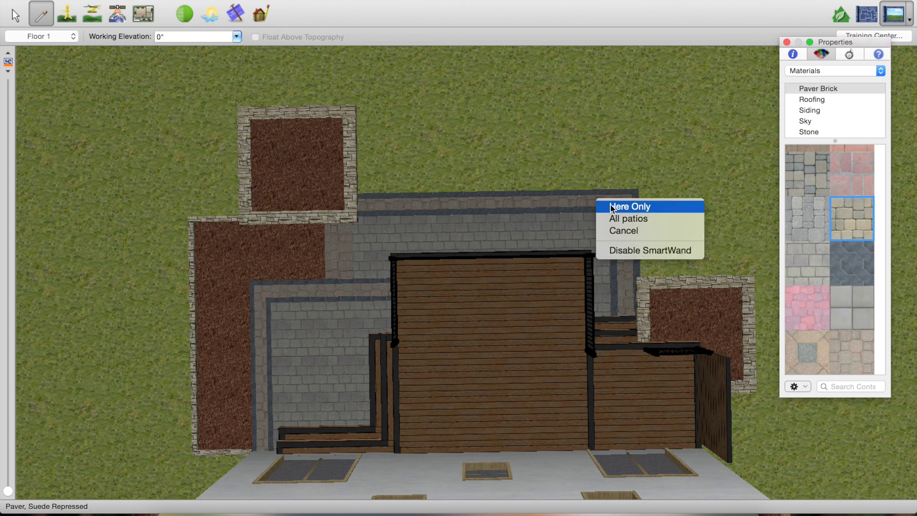
left_click(611, 207)
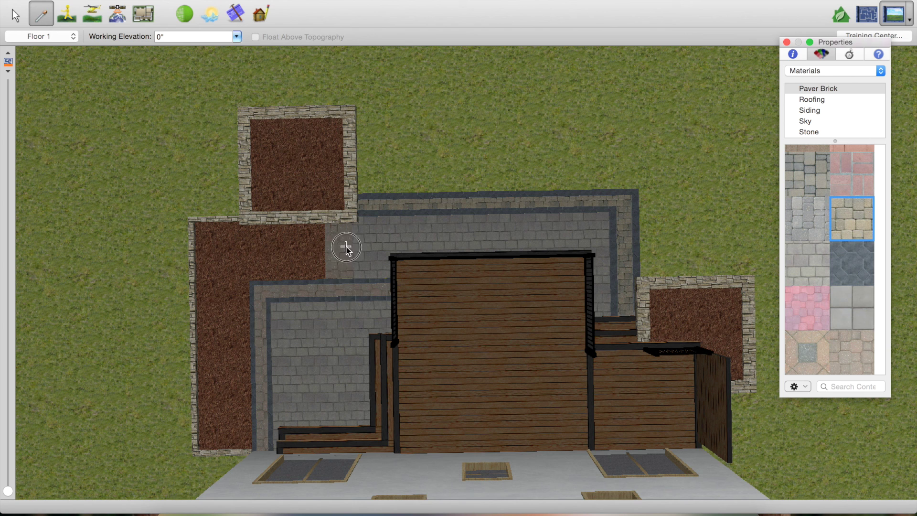
left_click(343, 289)
left_click(382, 296)
Apply the Charcoal Interlocking paver to the two short narrow strips between the mulch bed and the large patio.
left_click(854, 264)
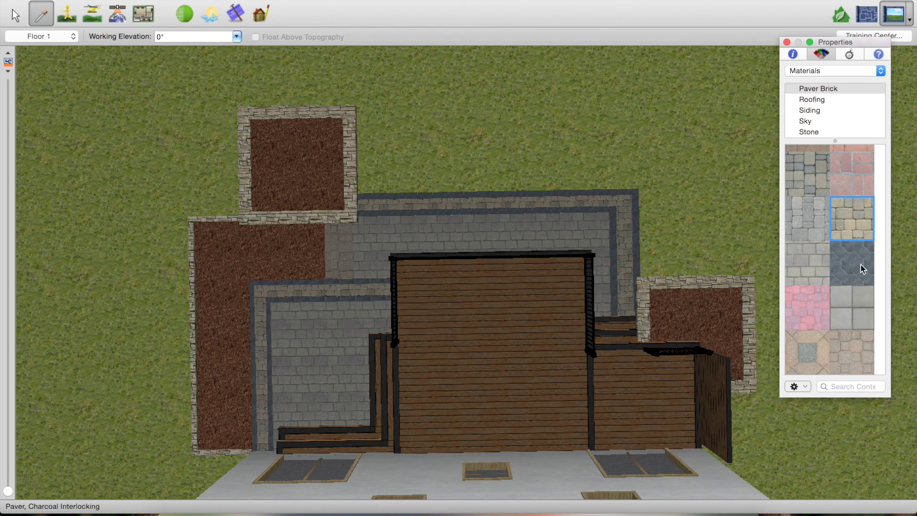
left_click(352, 245)
left_click(363, 247)
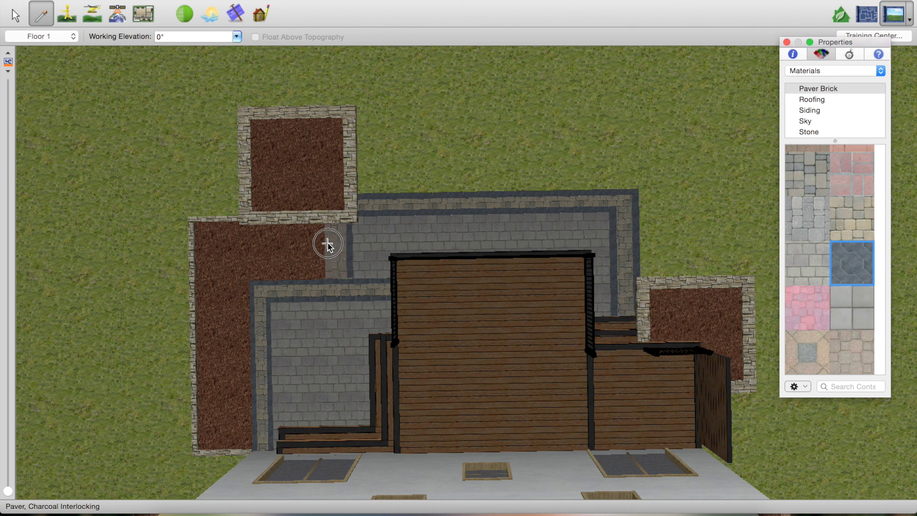
left_click(330, 244)
left_click(360, 248)
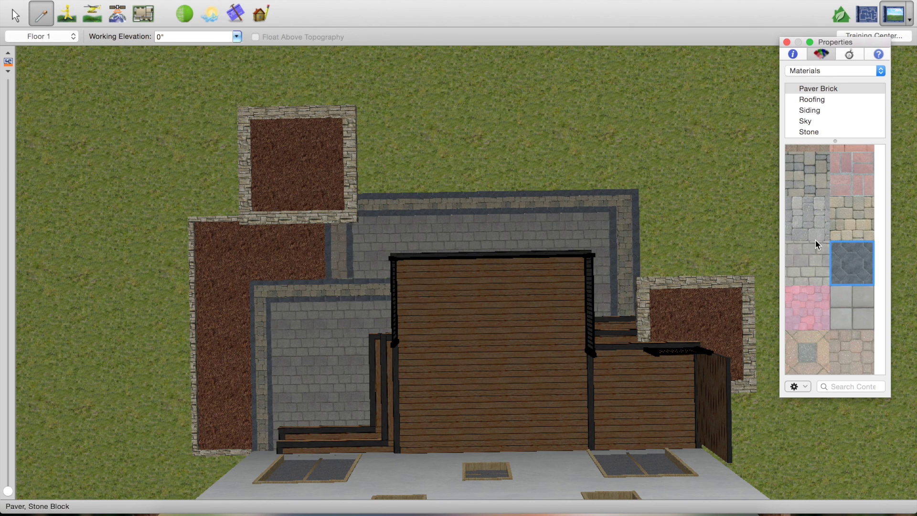
Apply the Suede Repressed paver to the short wide strip between the two charcoal strips beside the mulch bed.
left_click(853, 221)
left_click(338, 244)
left_click(348, 252)
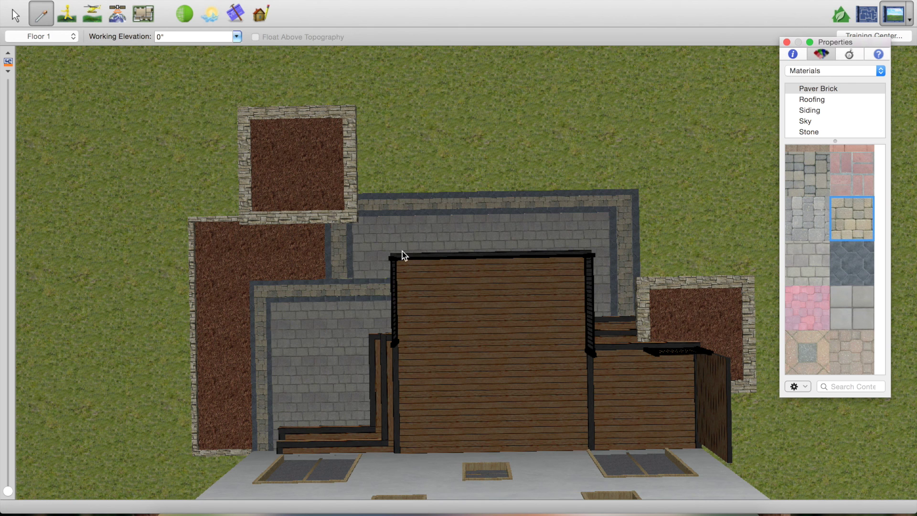